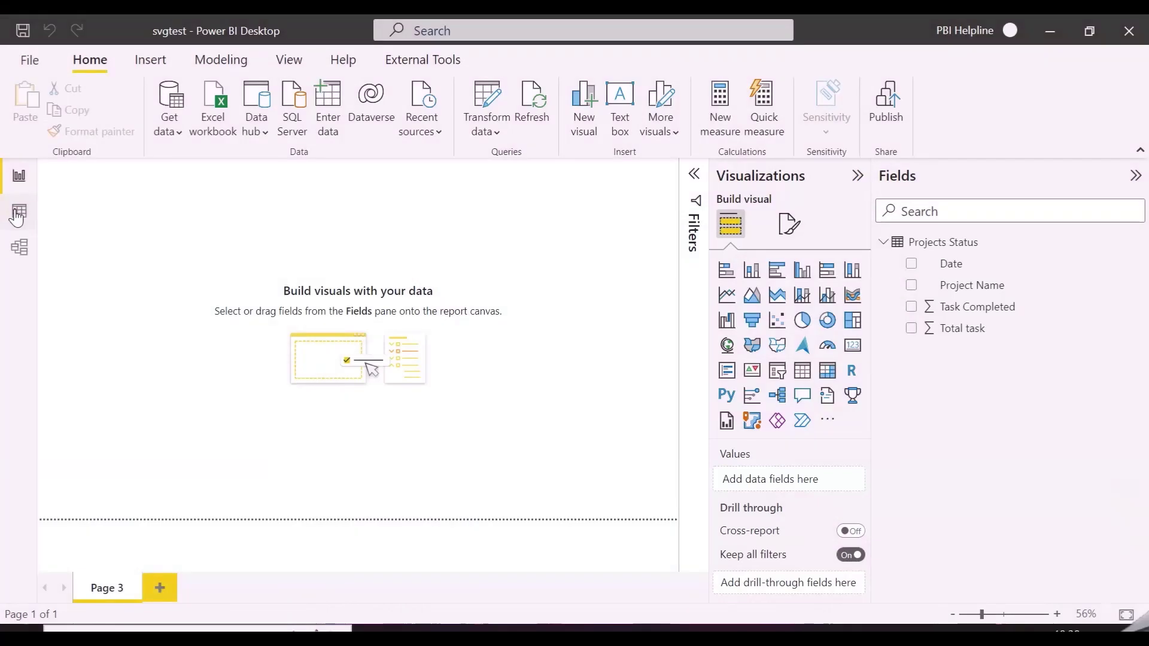
# Review the Projects Status rows, add an enlarged matrix to the page, and start a new measure.
pyautogui.click(18, 213)
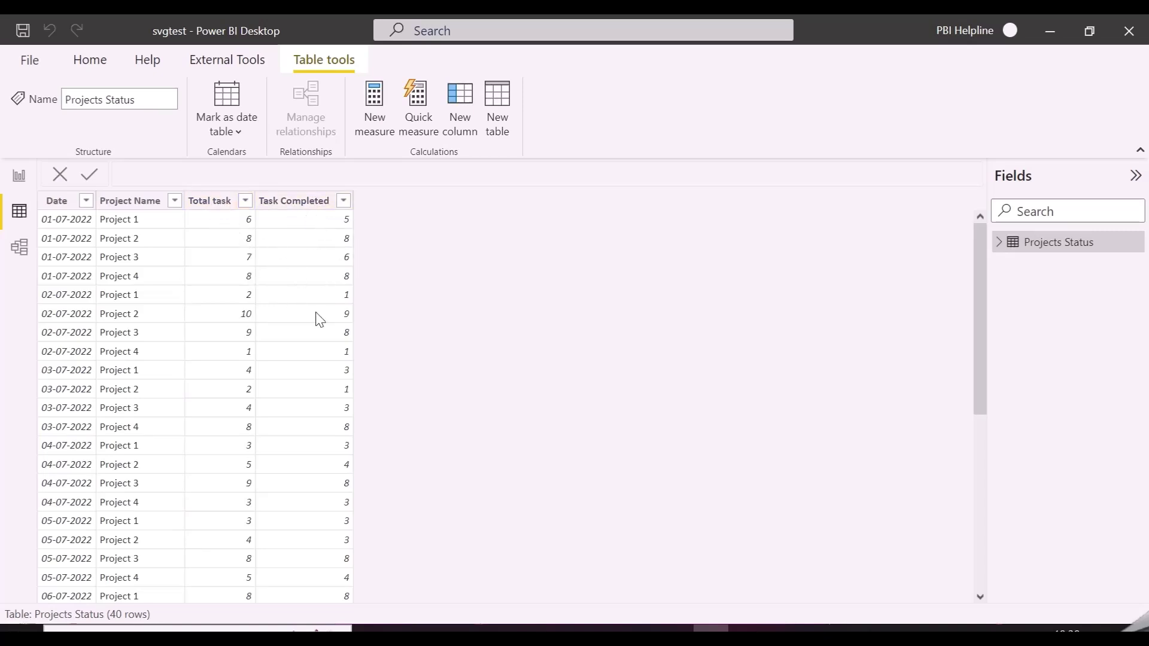
pyautogui.click(20, 176)
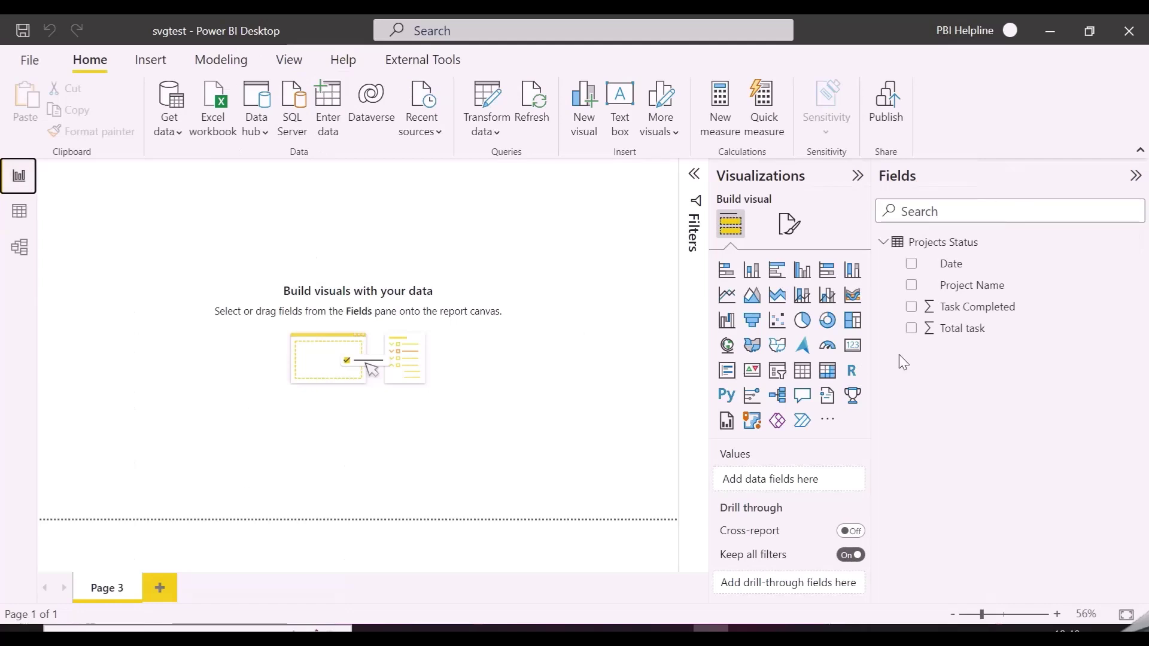
pyautogui.click(827, 372)
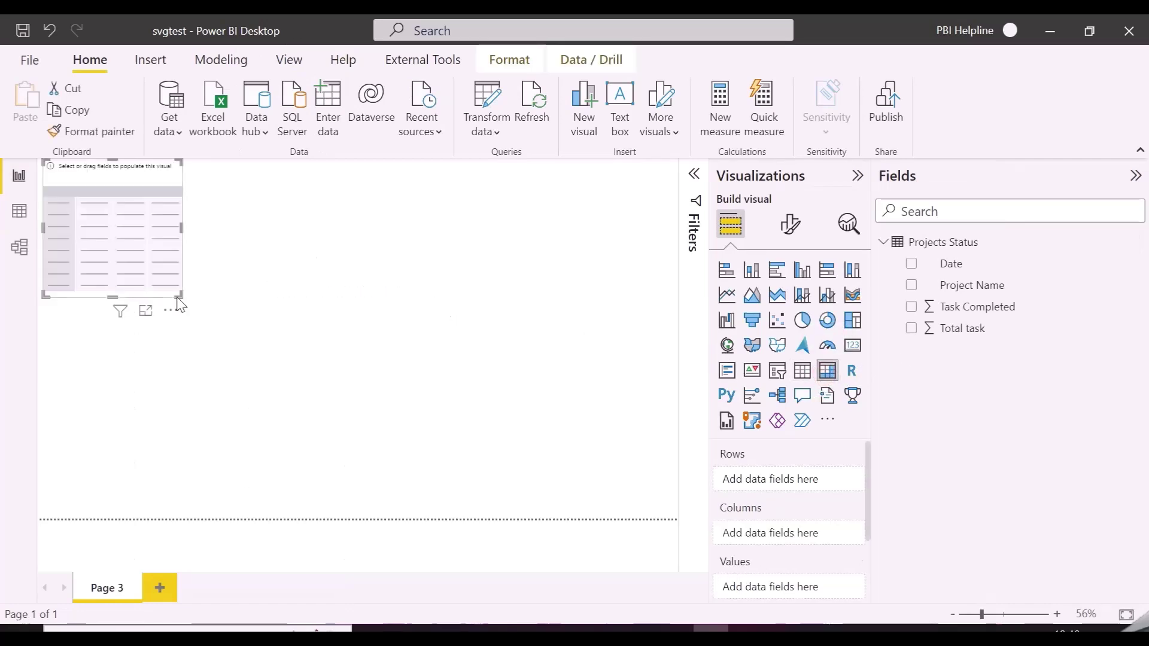
pyautogui.moveTo(175, 294); pyautogui.dragTo(530, 444)
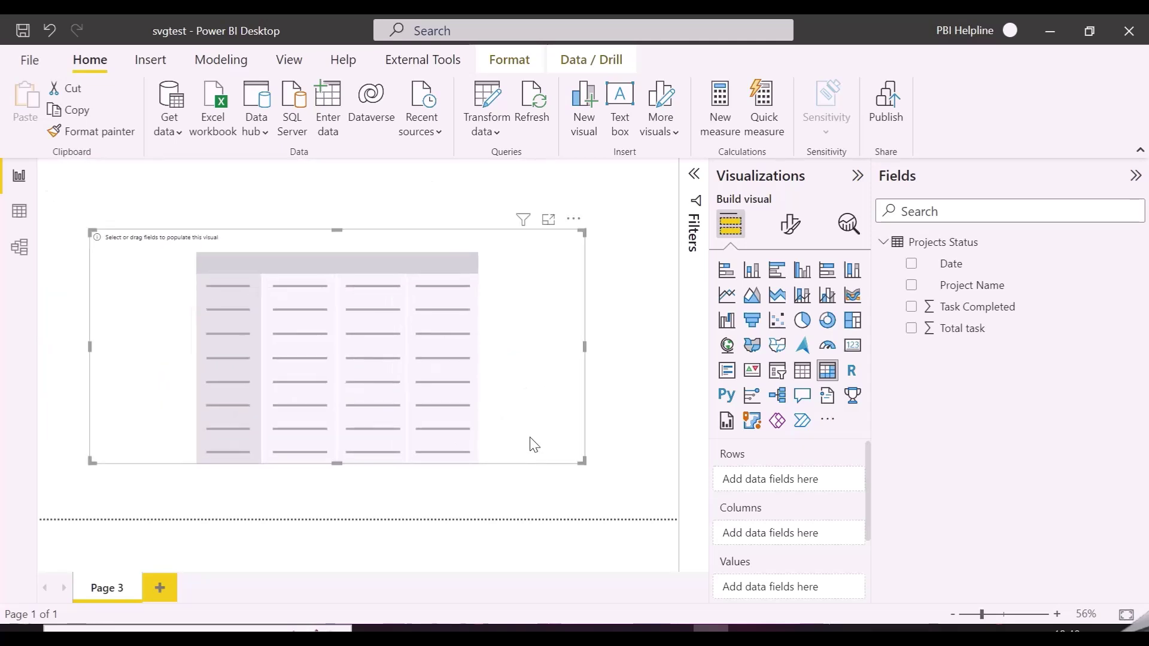
pyautogui.rightClick(937, 248)
# Start %Completion = DIVIDE( with SUM('Projects Status'[Task Completed]) as the numerator.
pyautogui.click(957, 252)
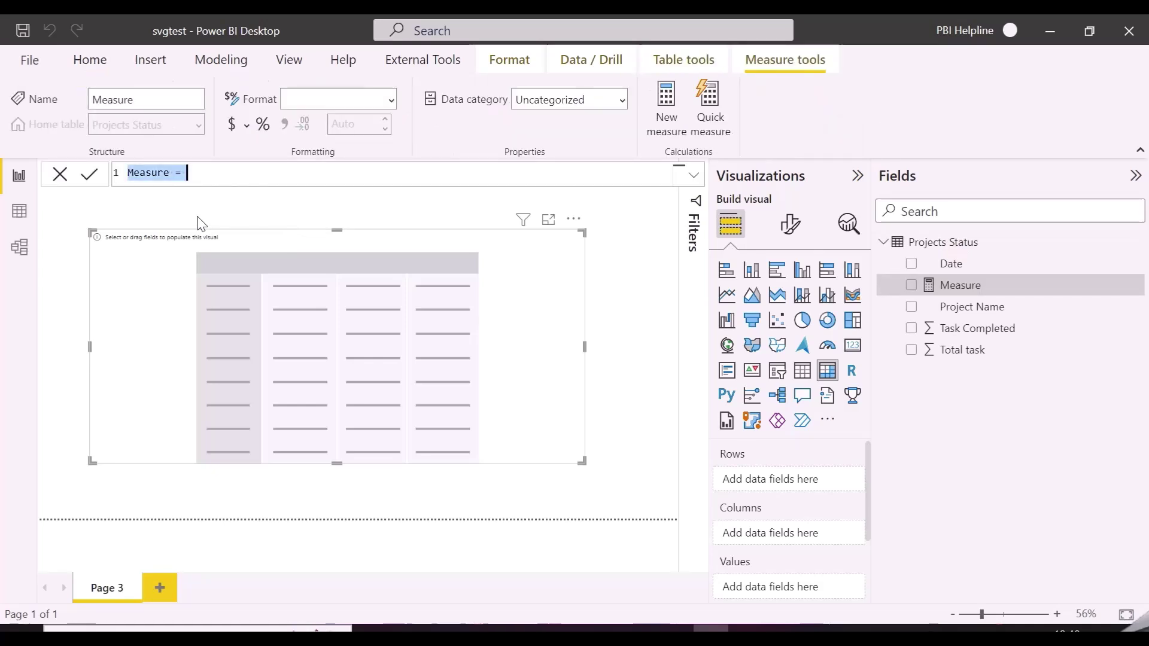
pyautogui.write('%Comp')
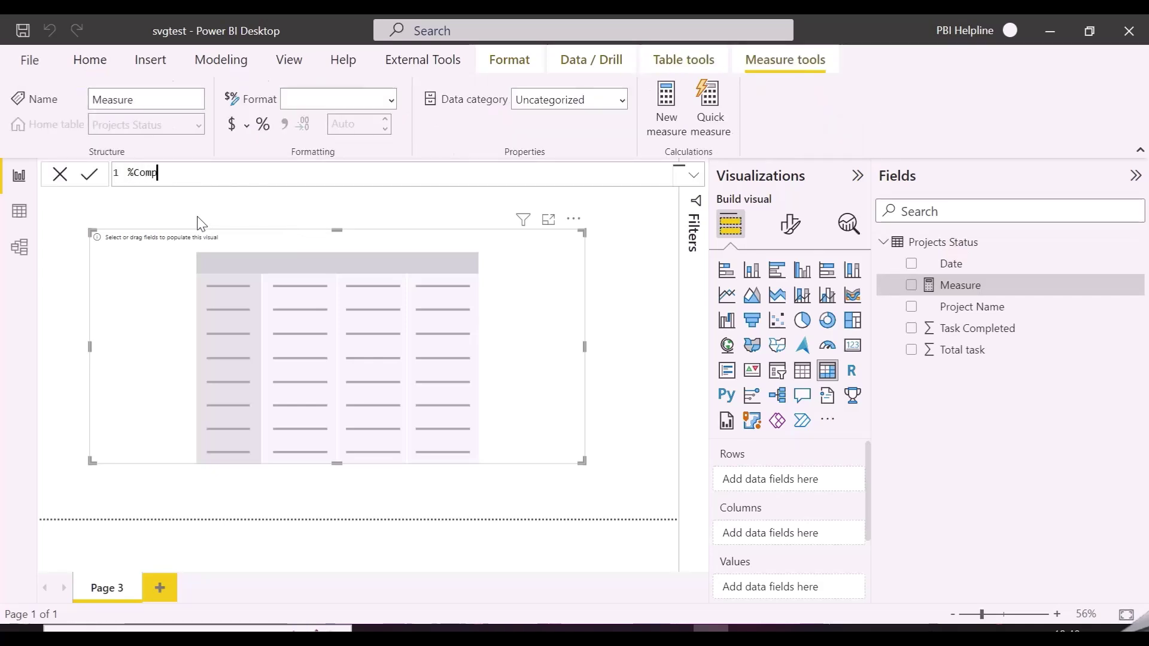
pyautogui.write('letion =')
pyautogui.press('Return')
pyautogui.write('DIVIDE(')
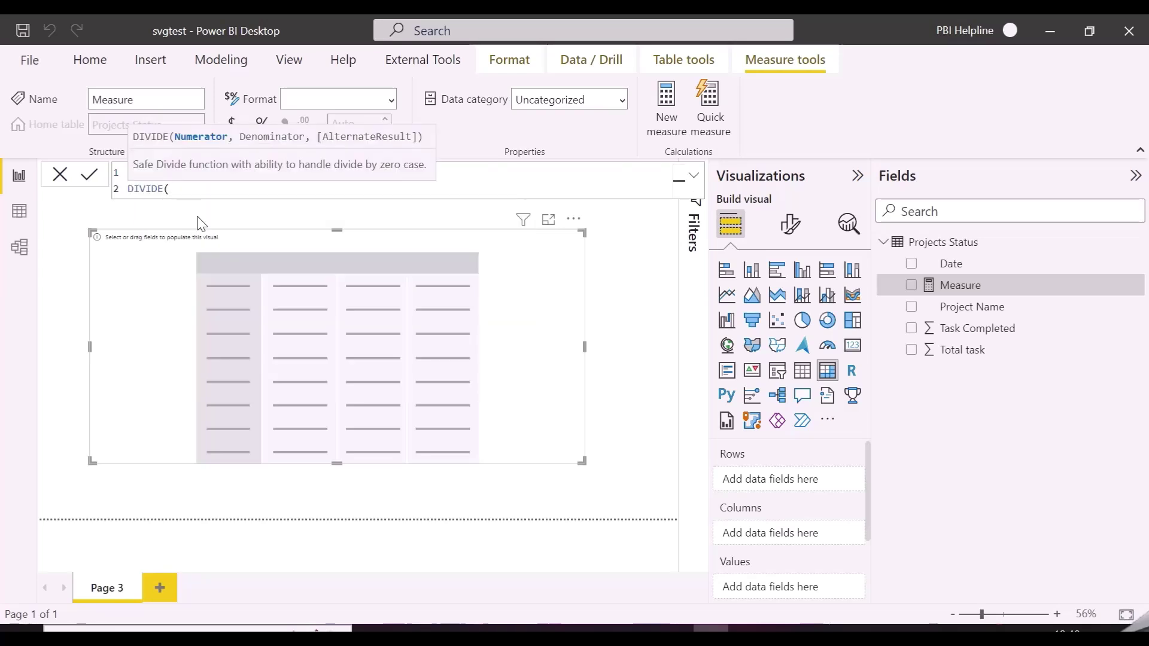
pyautogui.hotkey('shift', 'Return')
pyautogui.write('SUM(')
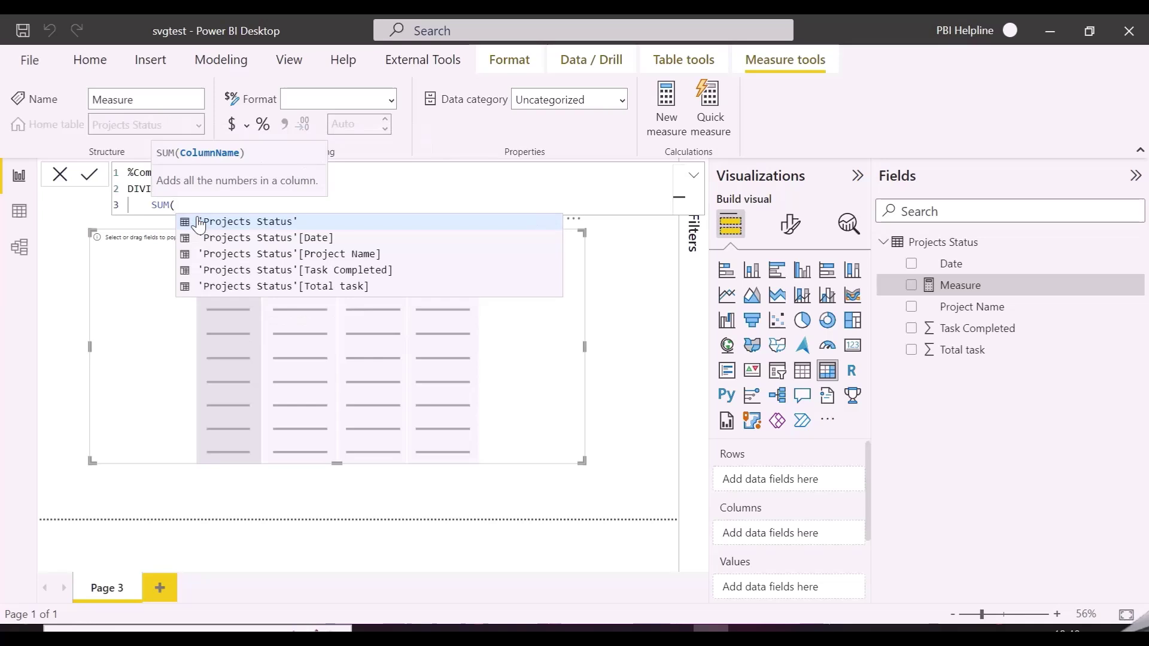
pyautogui.write("'Projects Status'[Task Completed]")
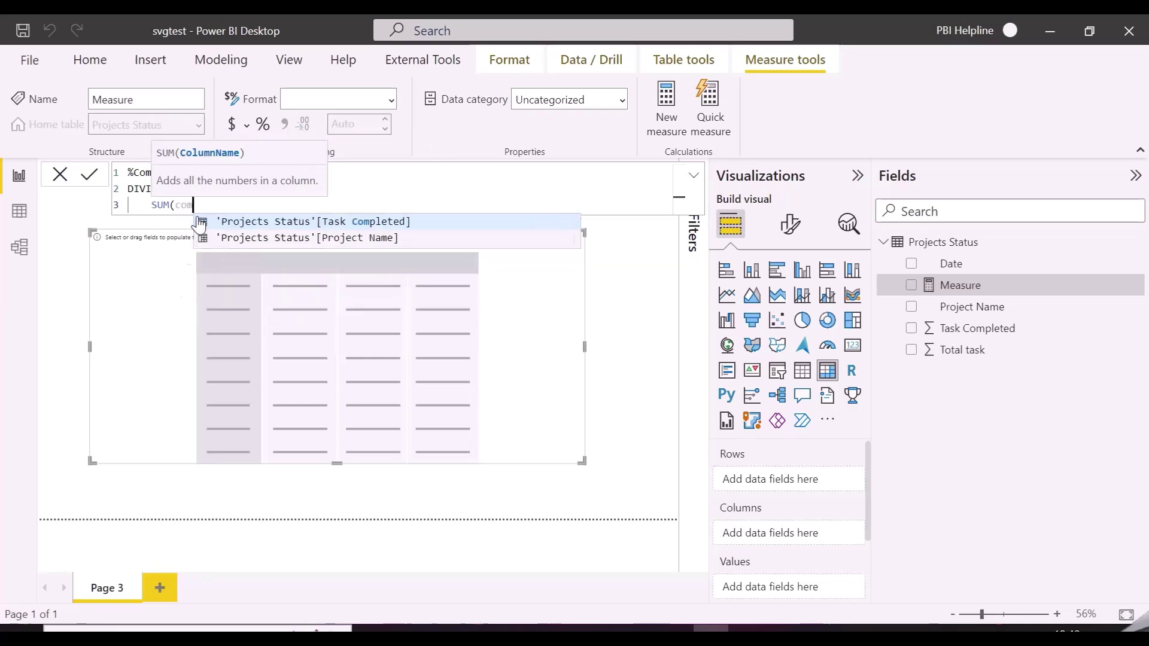
pyautogui.press('Tab')
pyautogui.write('),')
# Add SUM('Projects Status'[Total task]) as the denominator, close DIVIDE and commit the measure.
pyautogui.hotkey('shift', 'Return')
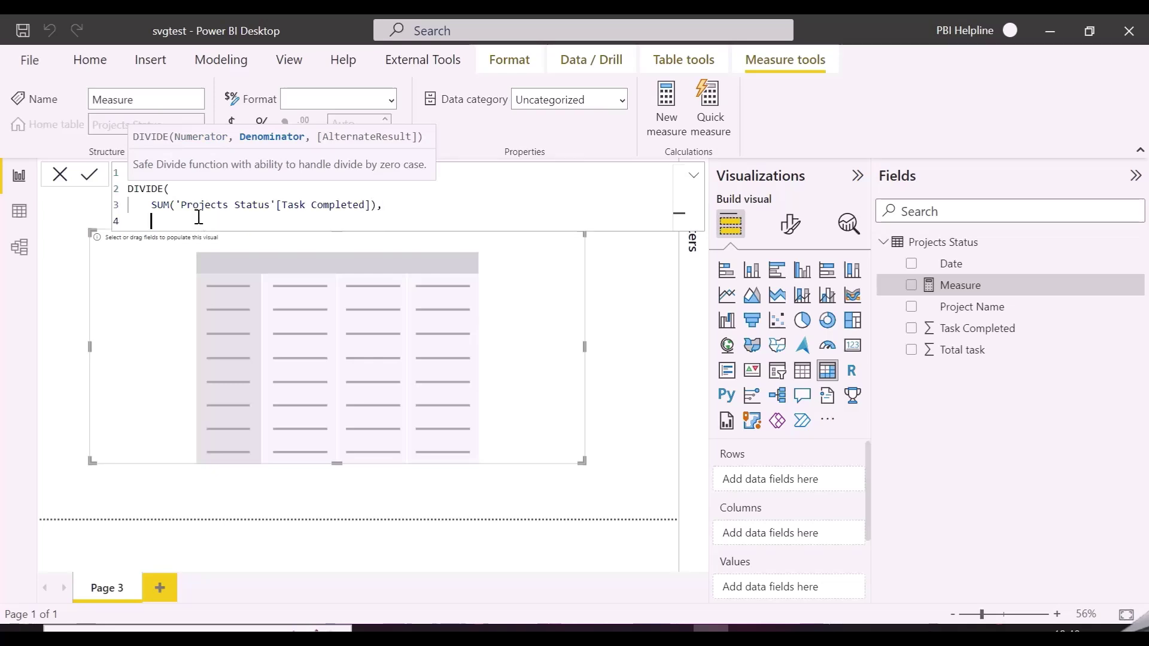
pyautogui.write('tota')
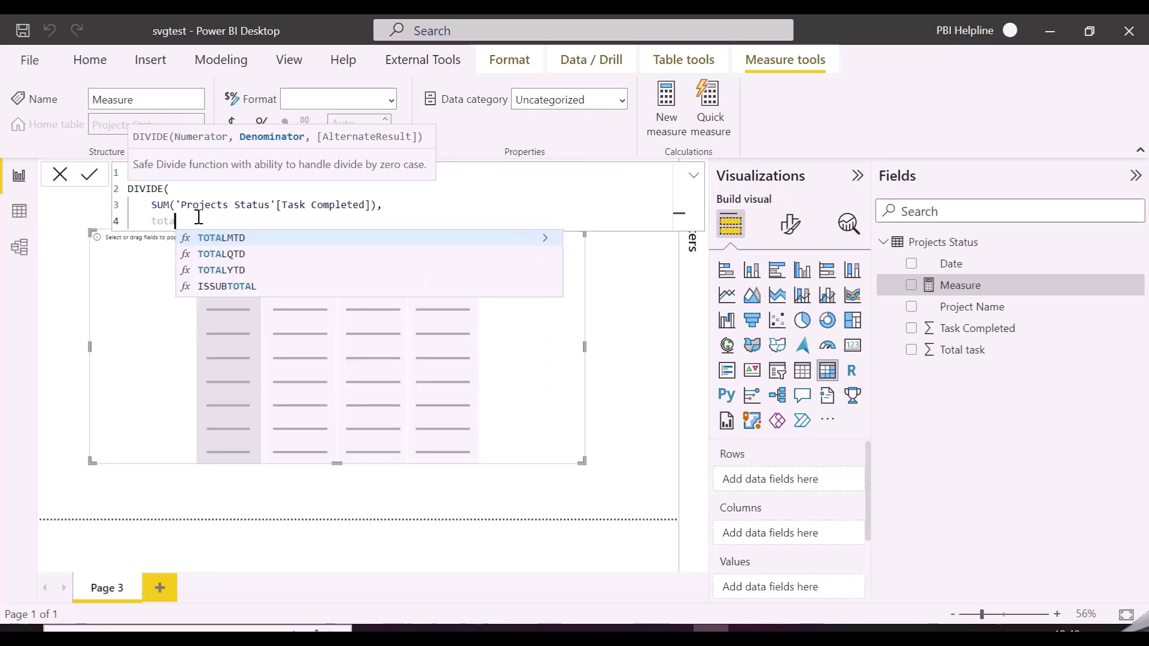
pyautogui.press('BackSpace')
pyautogui.press('BackSpace')
pyautogui.press('BackSpace')
pyautogui.write('su')
pyautogui.press('Tab')
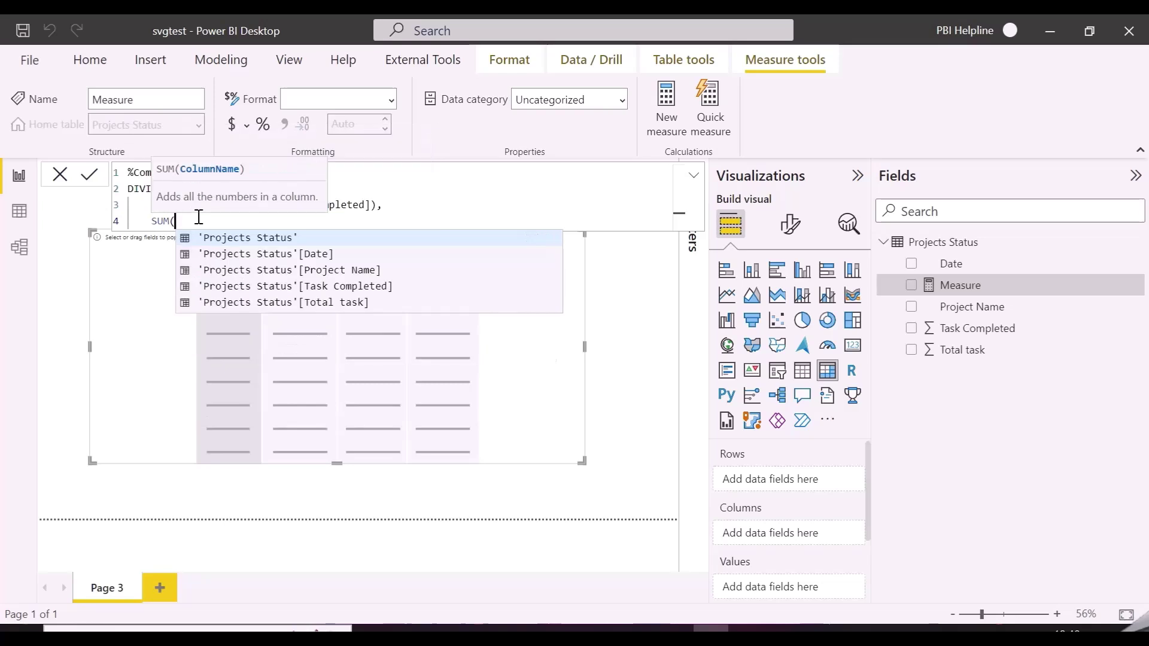
pyautogui.write('tota')
pyautogui.press('Tab')
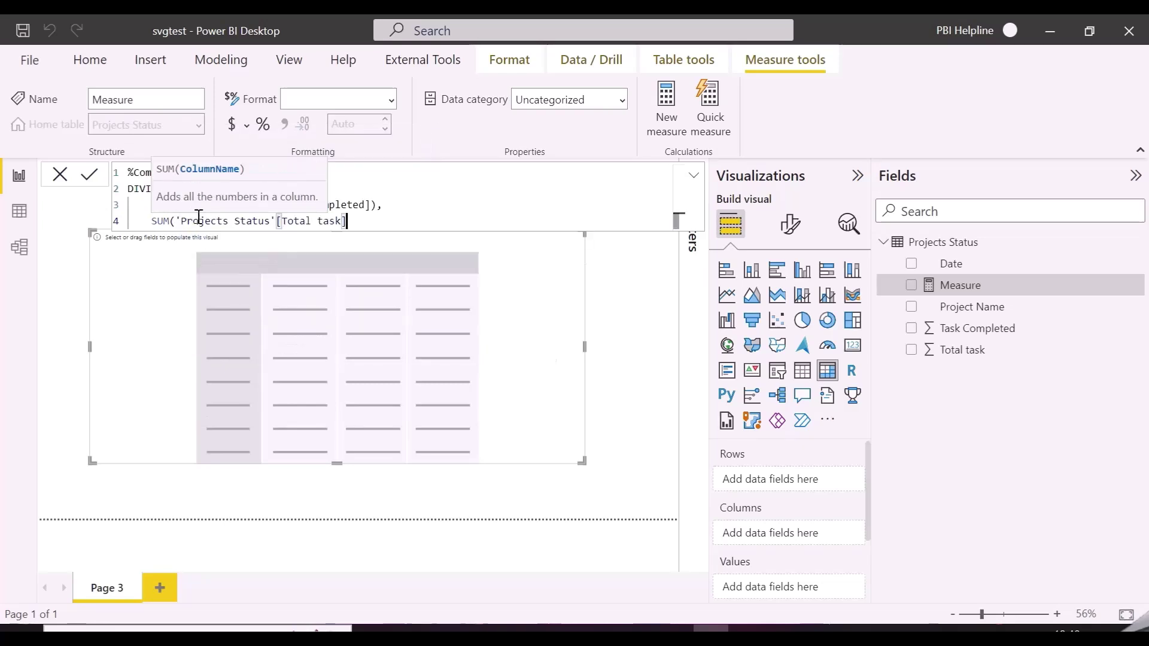
pyautogui.write(')')
pyautogui.hotkey('shift', 'Return')
pyautogui.write(')')
pyautogui.press('Return')
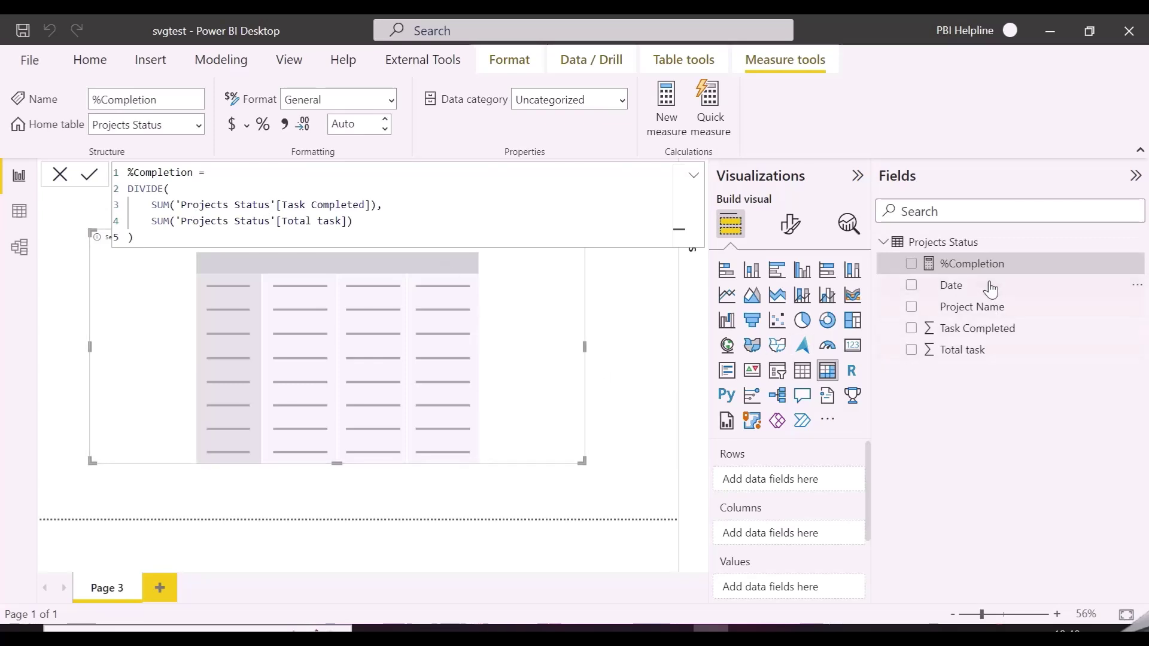
# Fill the matrix with Date in columns, Project Name in rows and %Completion as values.
pyautogui.moveTo(982, 295); pyautogui.dragTo(764, 534)
pyautogui.moveTo(1005, 312); pyautogui.dragTo(778, 484)
pyautogui.scroll(-3, 772, 549)
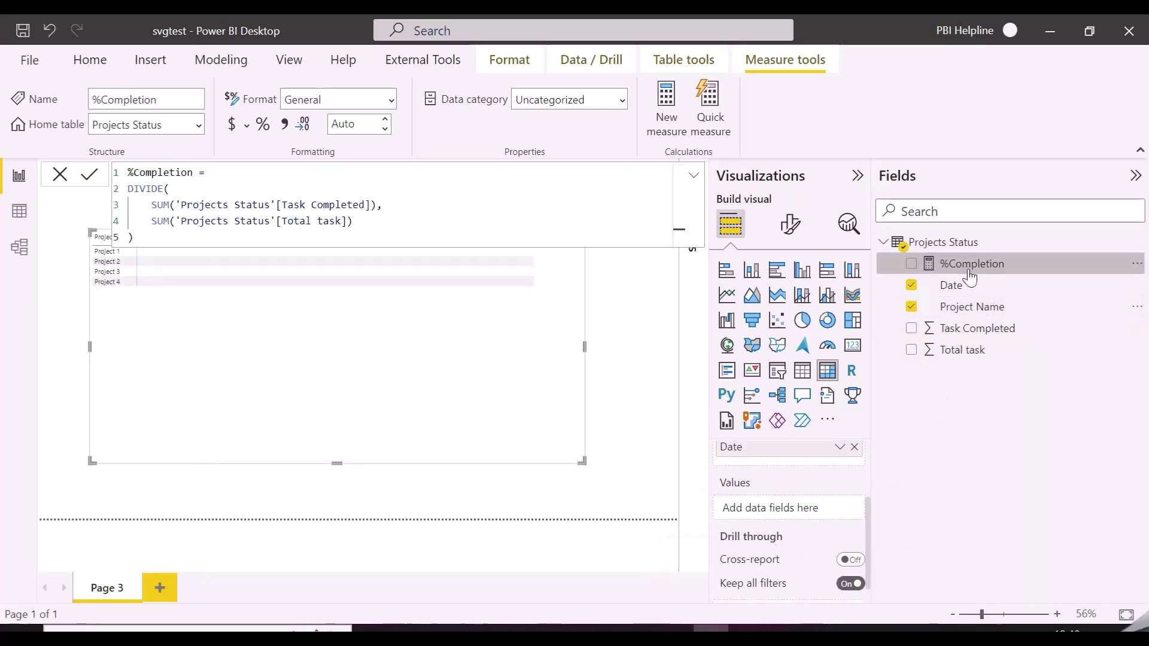
pyautogui.moveTo(967, 266); pyautogui.dragTo(772, 513)
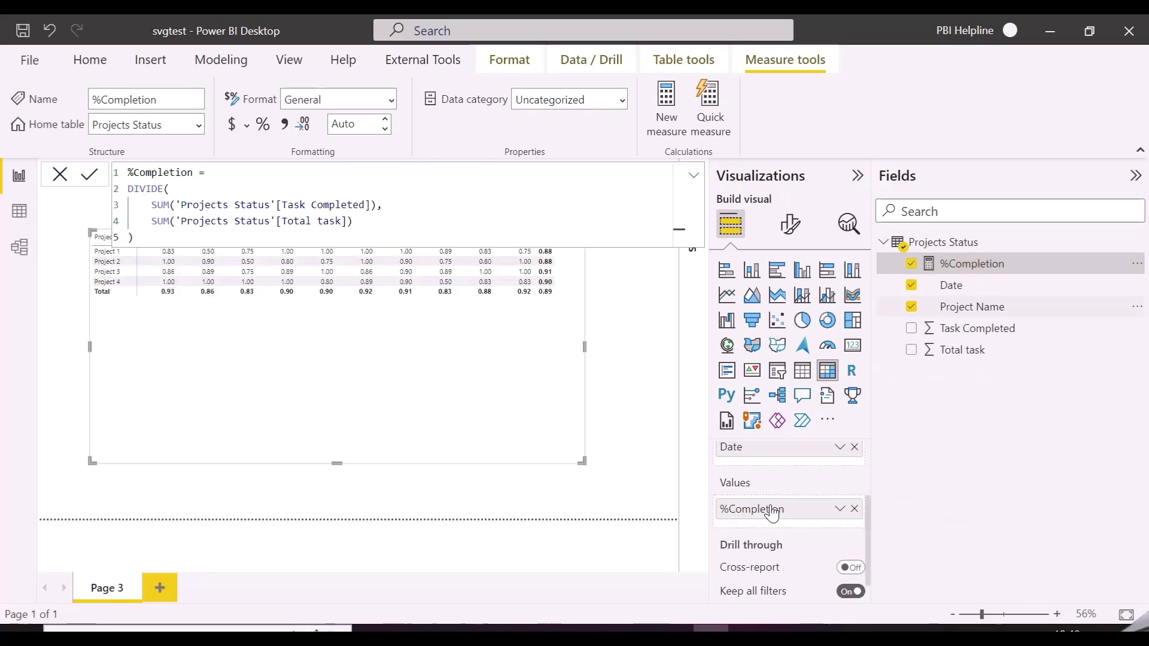
# Collapse the formula editor, shrink the matrix, and switch to the browser's Quick Measures Gallery.
pyautogui.click(694, 177)
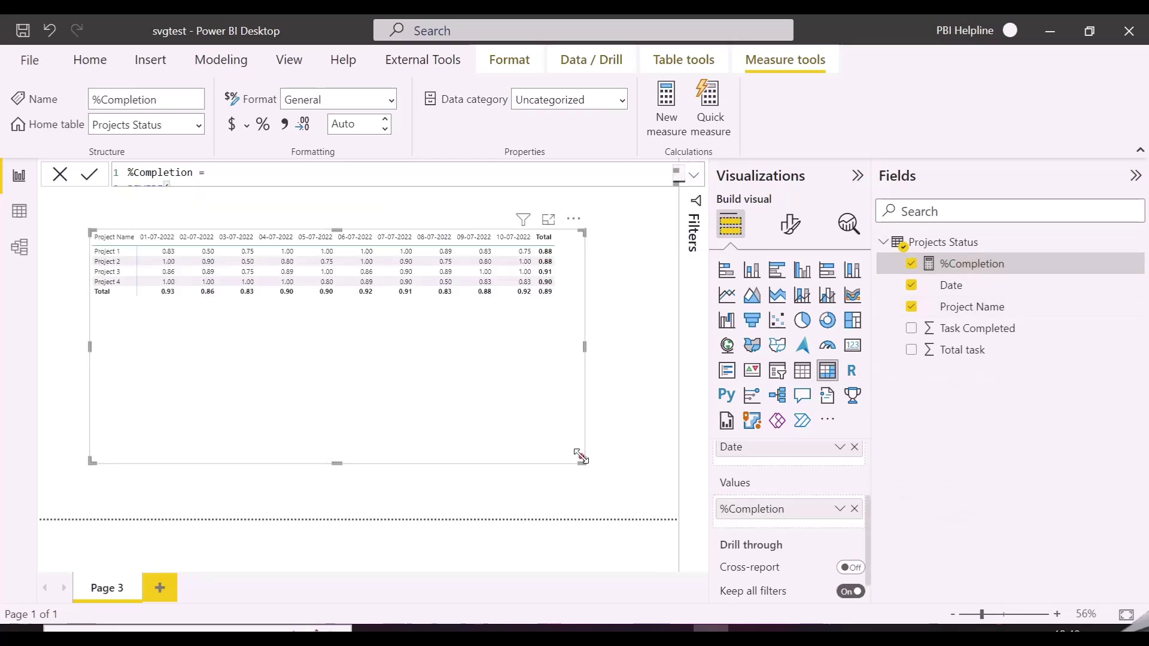
pyautogui.moveTo(580, 456); pyautogui.dragTo(549, 346)
pyautogui.hotkey('alt', 'Tab')
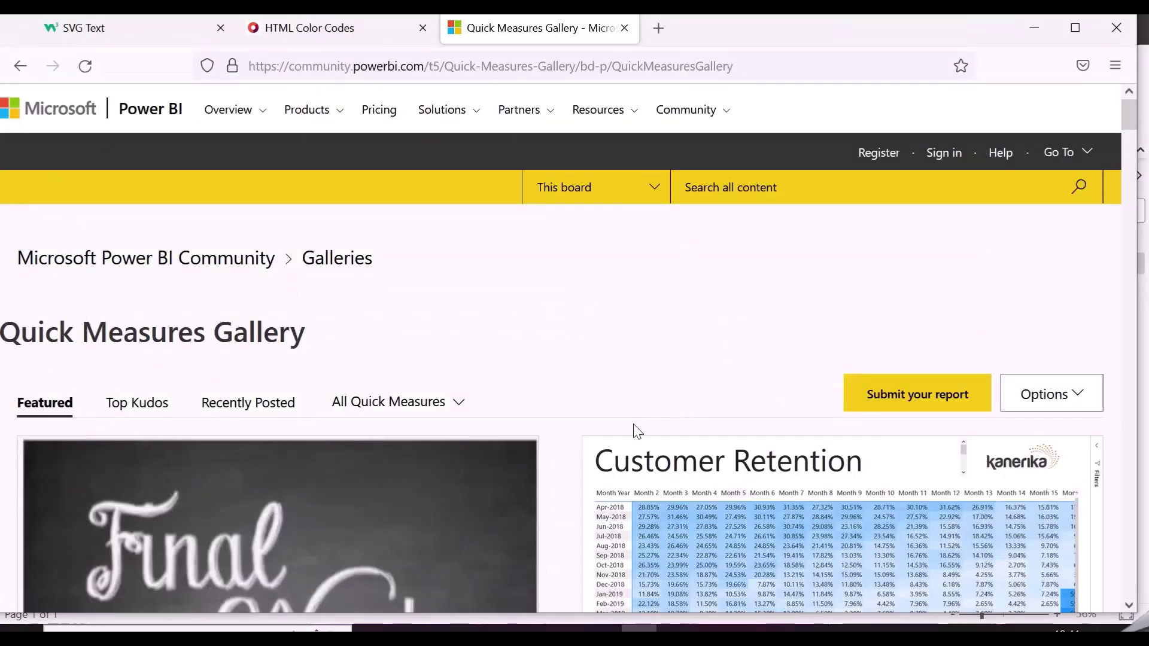
# Scroll the Quick Measures Gallery to the SVG Microchart - Harveyball and Harveybox entry.
pyautogui.scroll(-20, 638, 431)
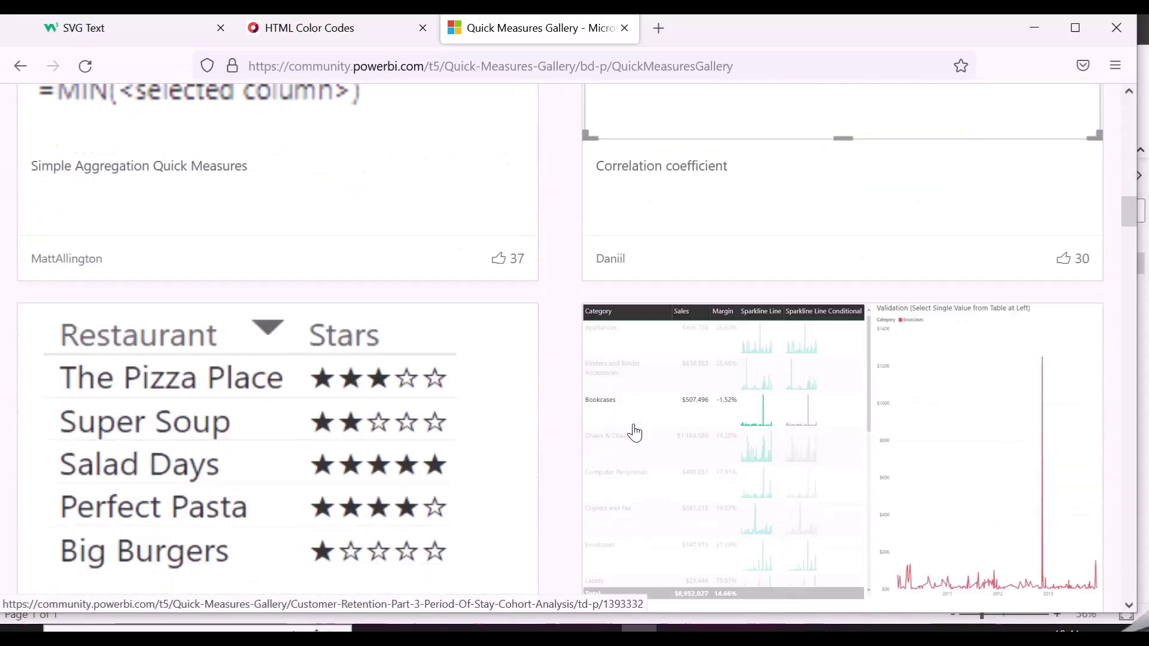
pyautogui.scroll(-20, 636, 432)
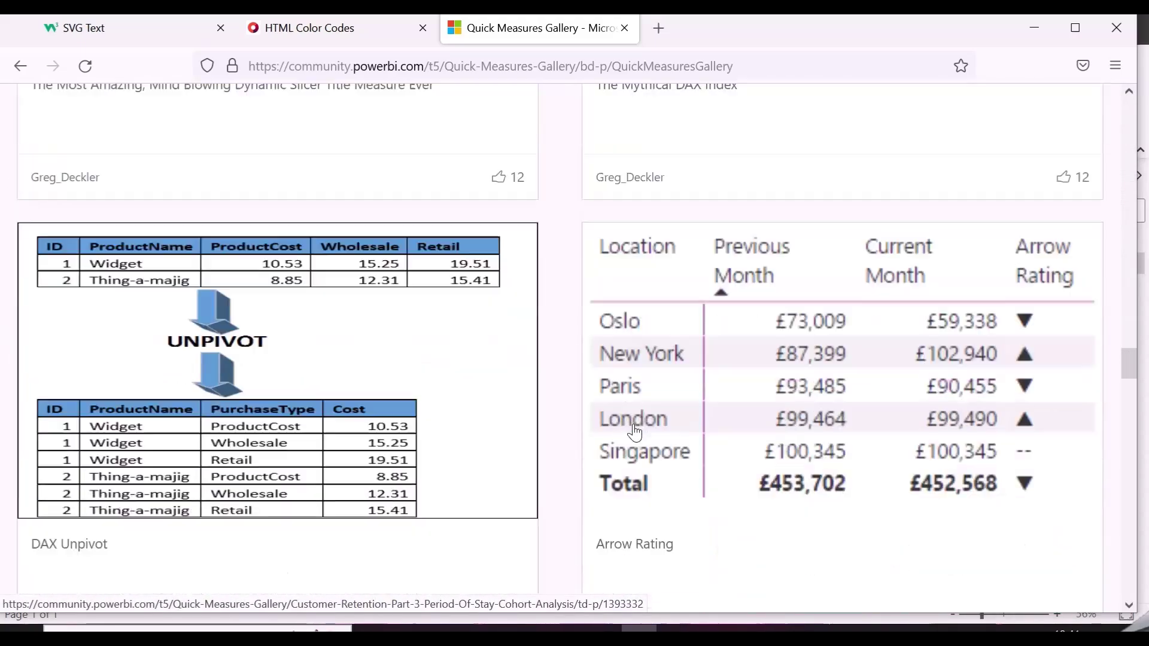
pyautogui.scroll(-20, 636, 432)
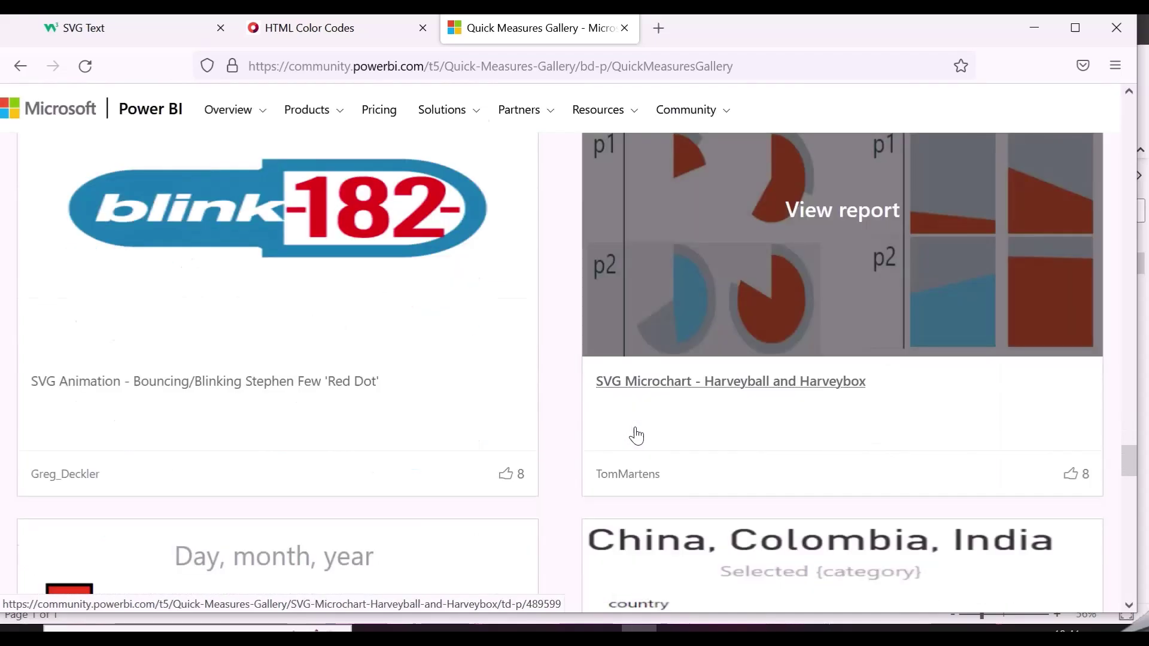
pyautogui.scroll(2, 636, 436)
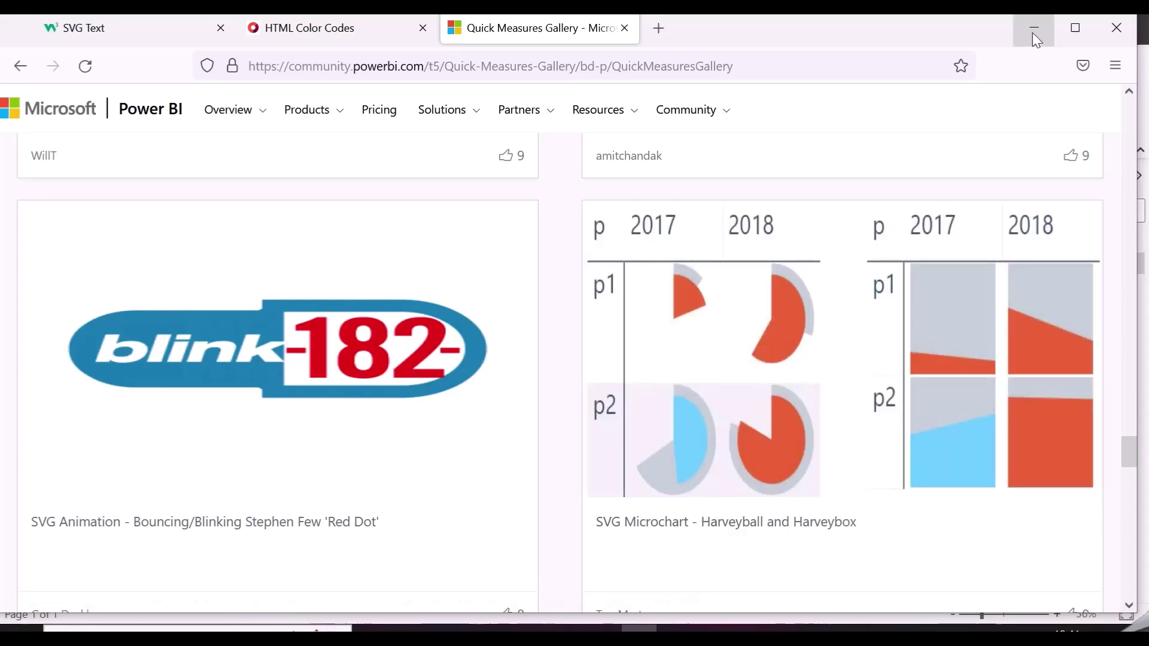
# Return to Power BI Desktop and commit the Completion_New measure.
pyautogui.click(1032, 32)
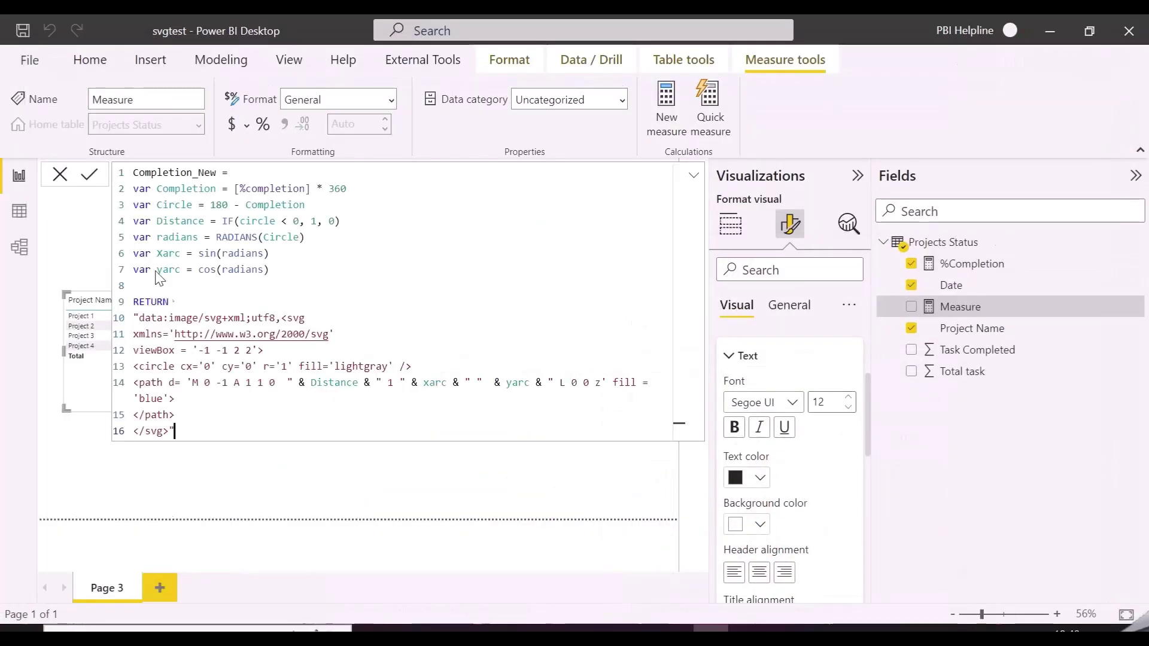
pyautogui.click(88, 176)
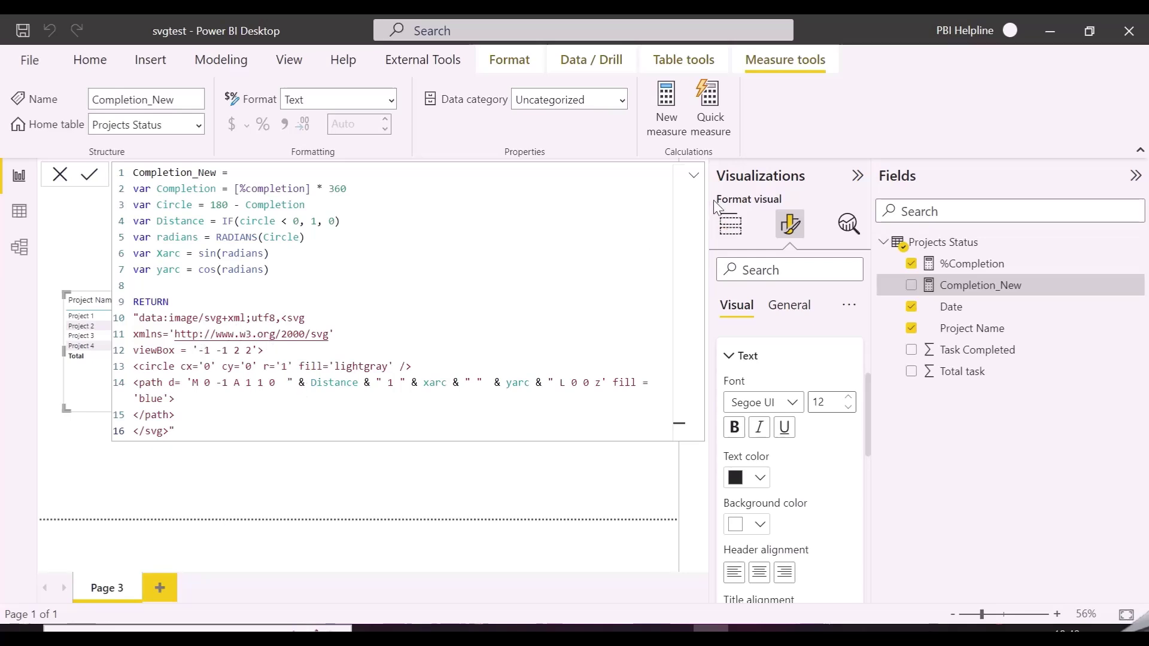
pyautogui.click(695, 177)
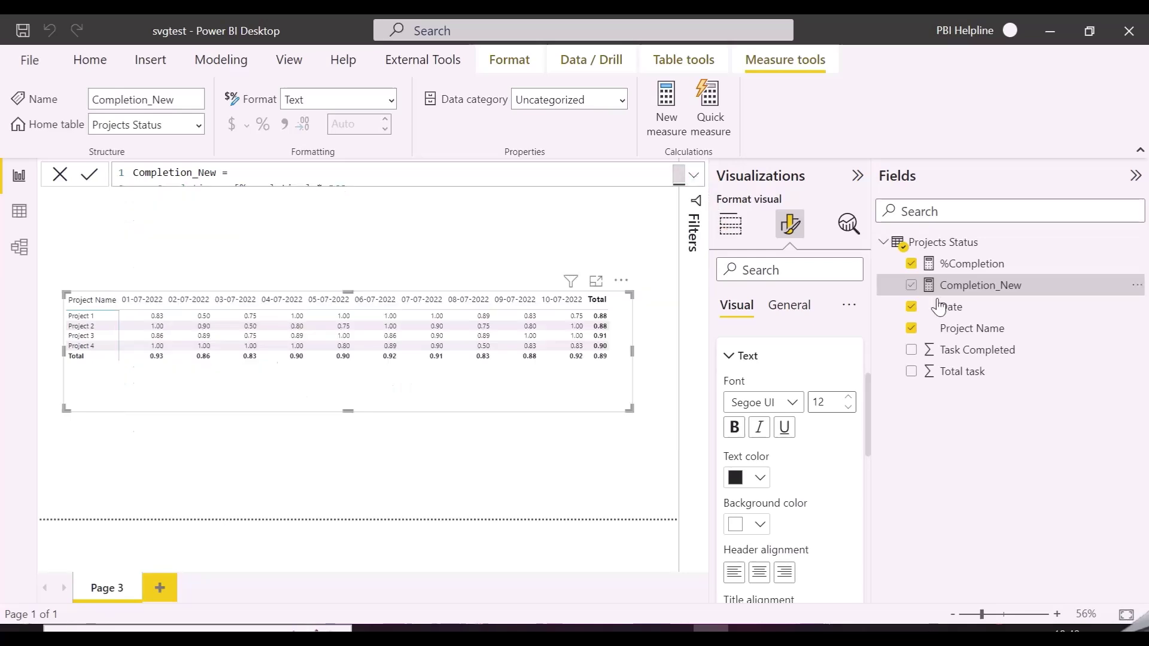
# Swap %Completion for Completion_New in the matrix values and enlarge the matrix.
pyautogui.click(734, 234)
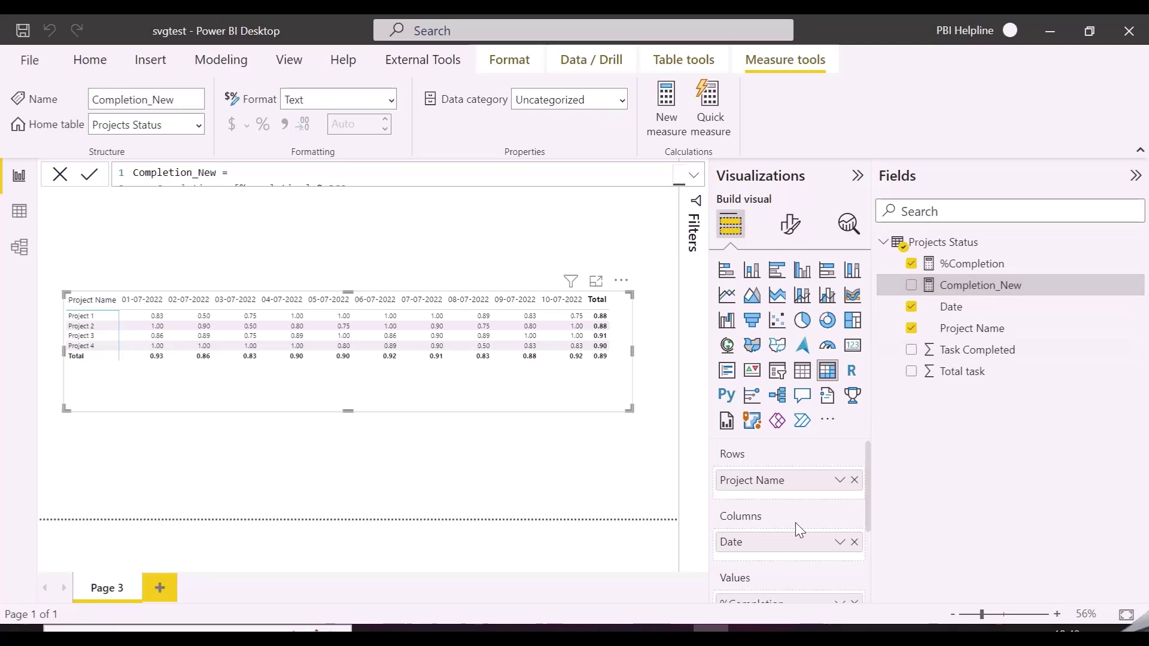
pyautogui.scroll(-2, 808, 525)
pyautogui.click(854, 526)
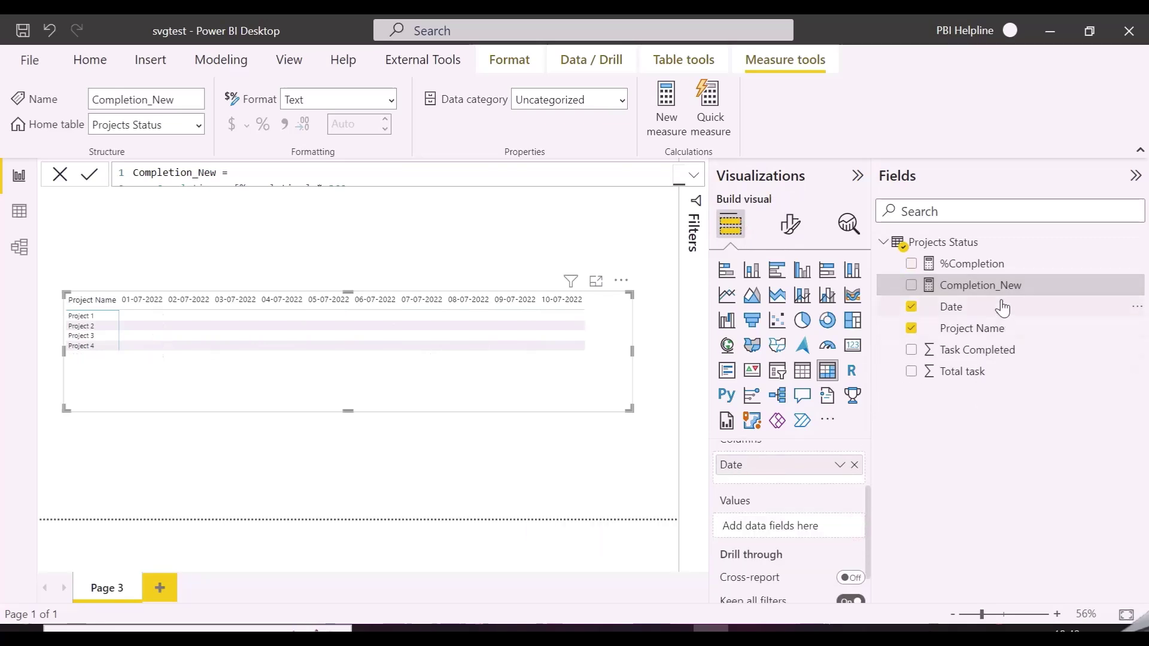
pyautogui.moveTo(987, 286); pyautogui.dragTo(781, 529)
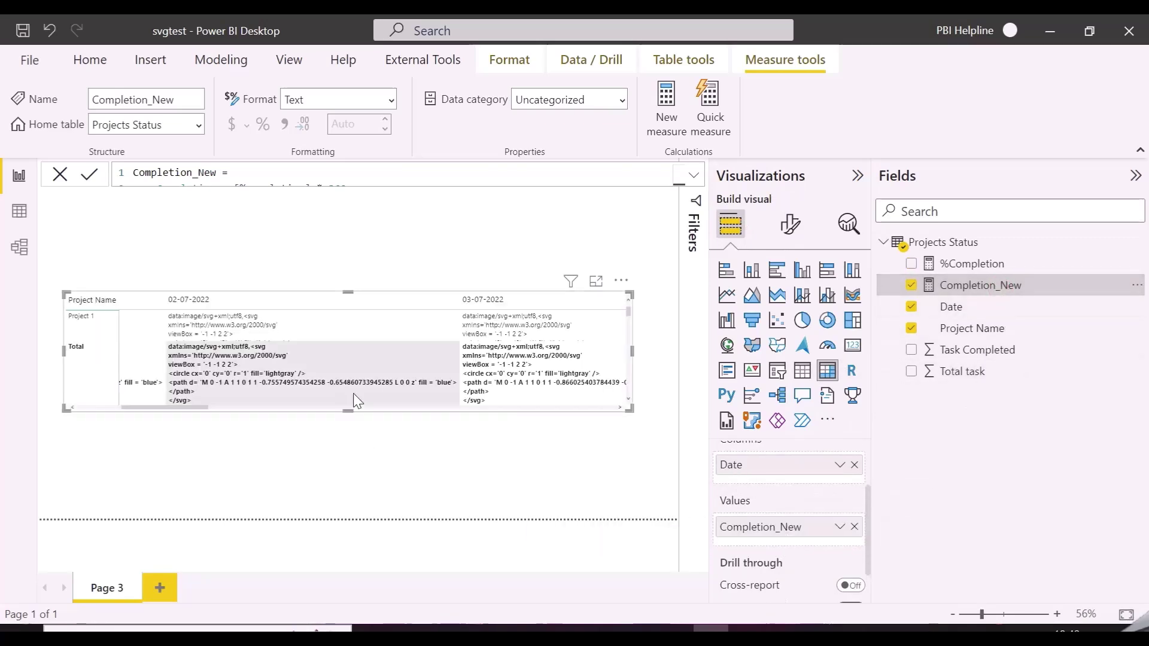
pyautogui.moveTo(630, 410); pyautogui.dragTo(665, 465)
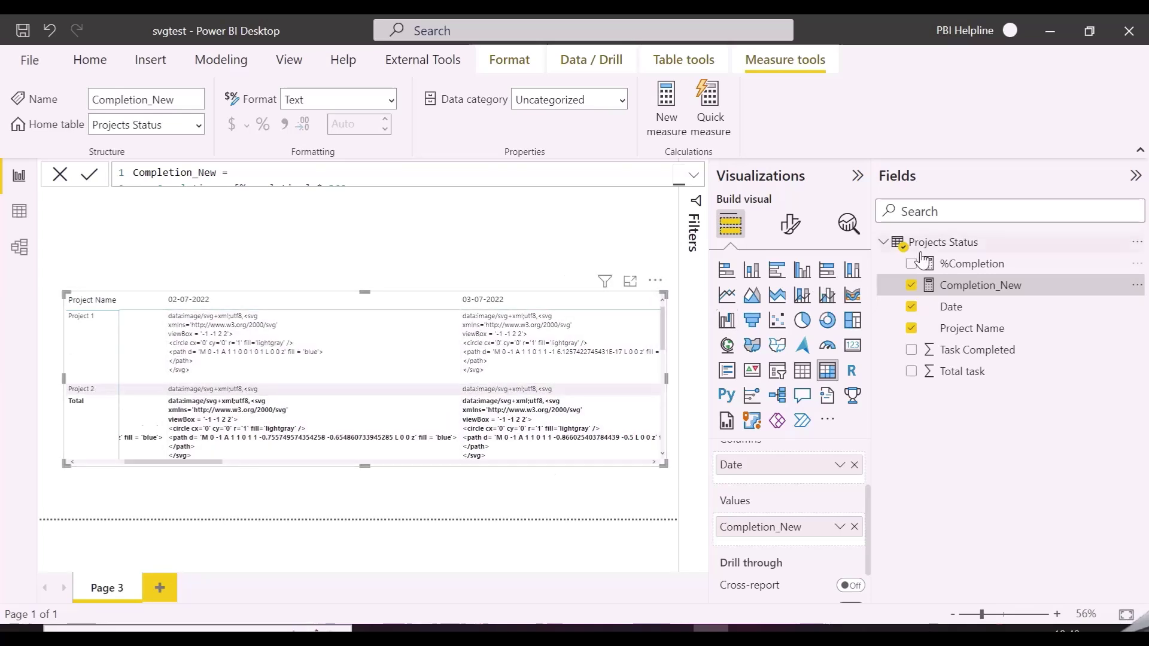
# Set Completion_New's data category to Image URL, check cell tooltips, and expand the full DAX formula.
pyautogui.click(620, 100)
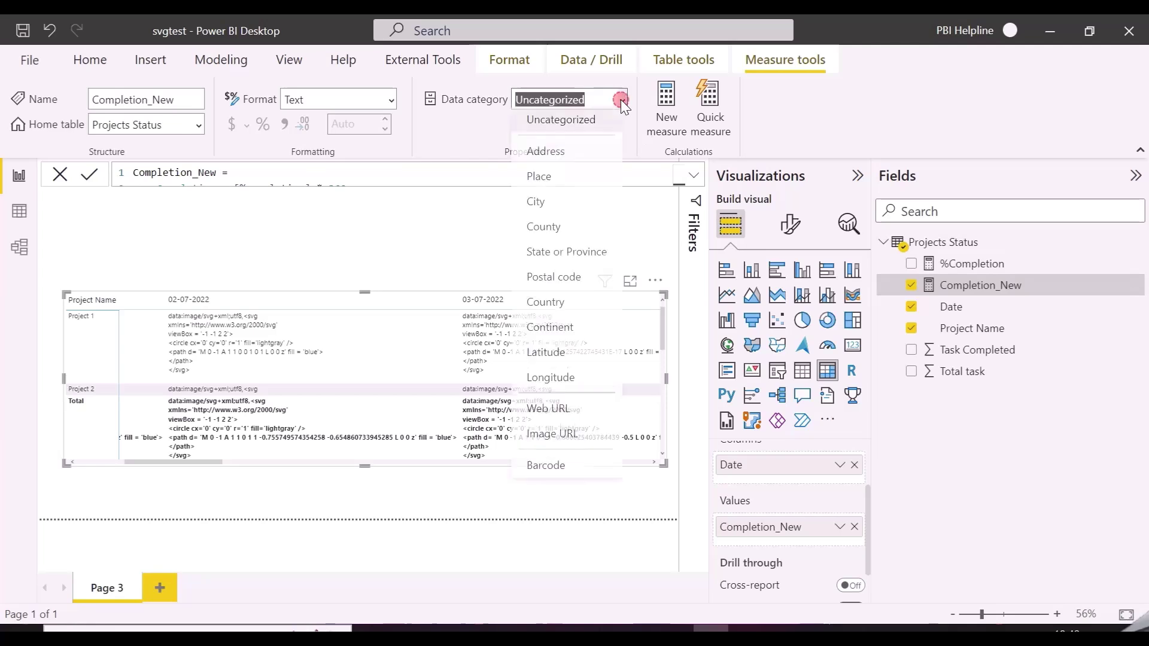
pyautogui.click(566, 440)
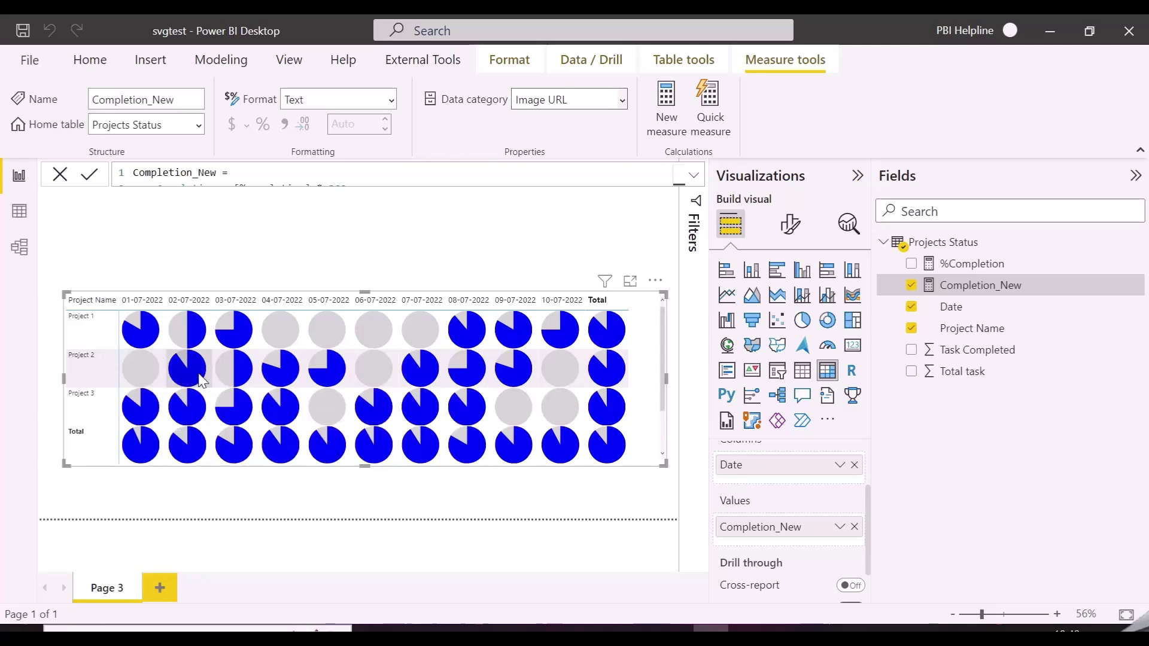
pyautogui.moveTo(238, 365)
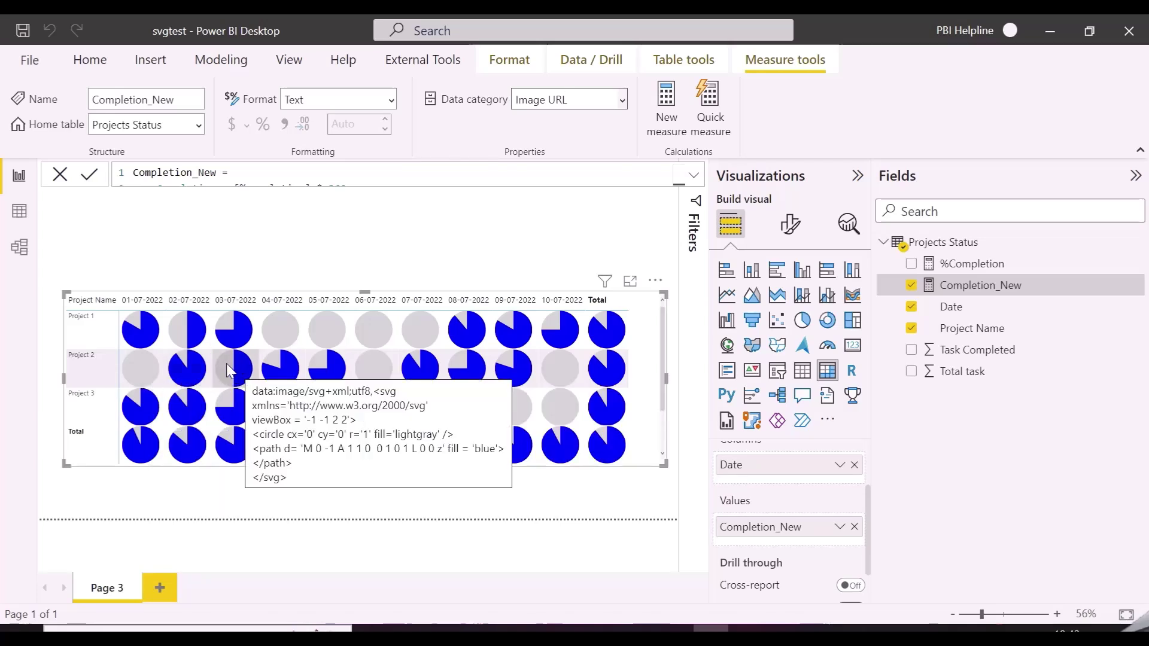
pyautogui.moveTo(270, 397)
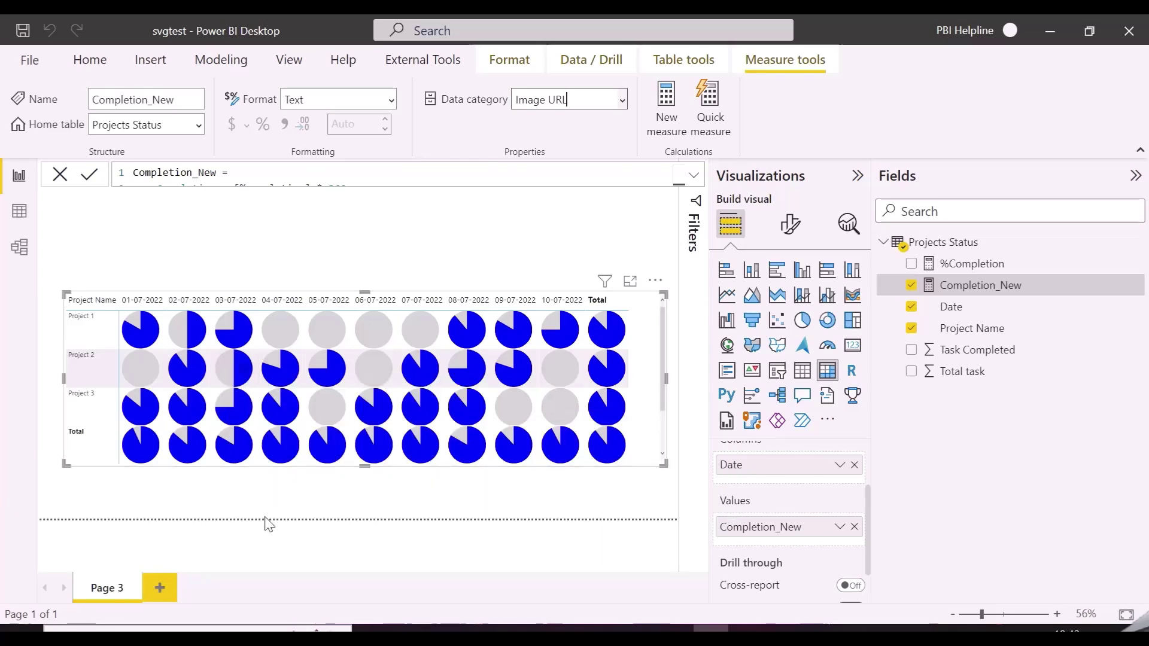
pyautogui.click(696, 177)
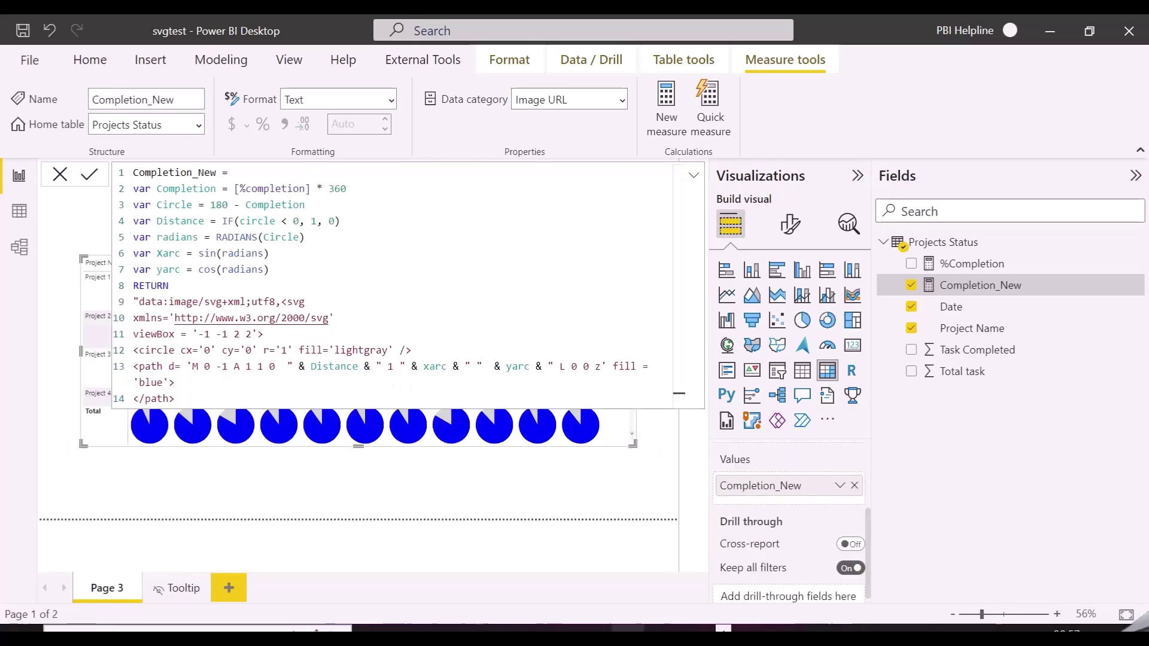
# Select the <circle> code line in the W3Schools SVG Circle example.
pyautogui.click(627, 627)
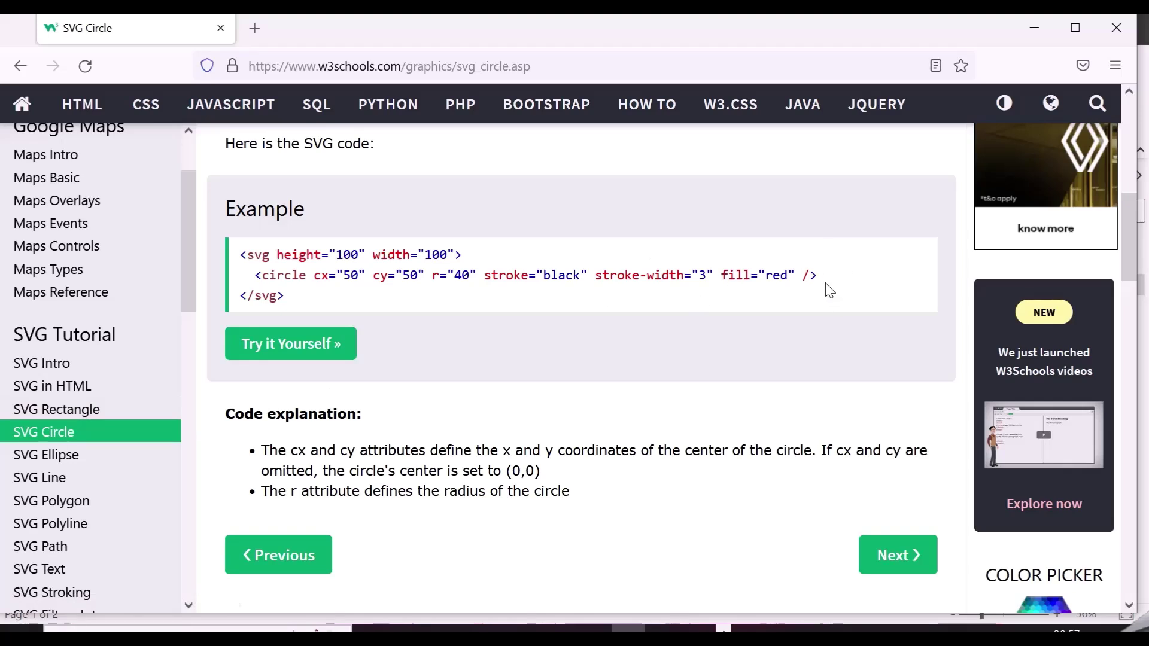
pyautogui.moveTo(820, 276); pyautogui.dragTo(229, 290)
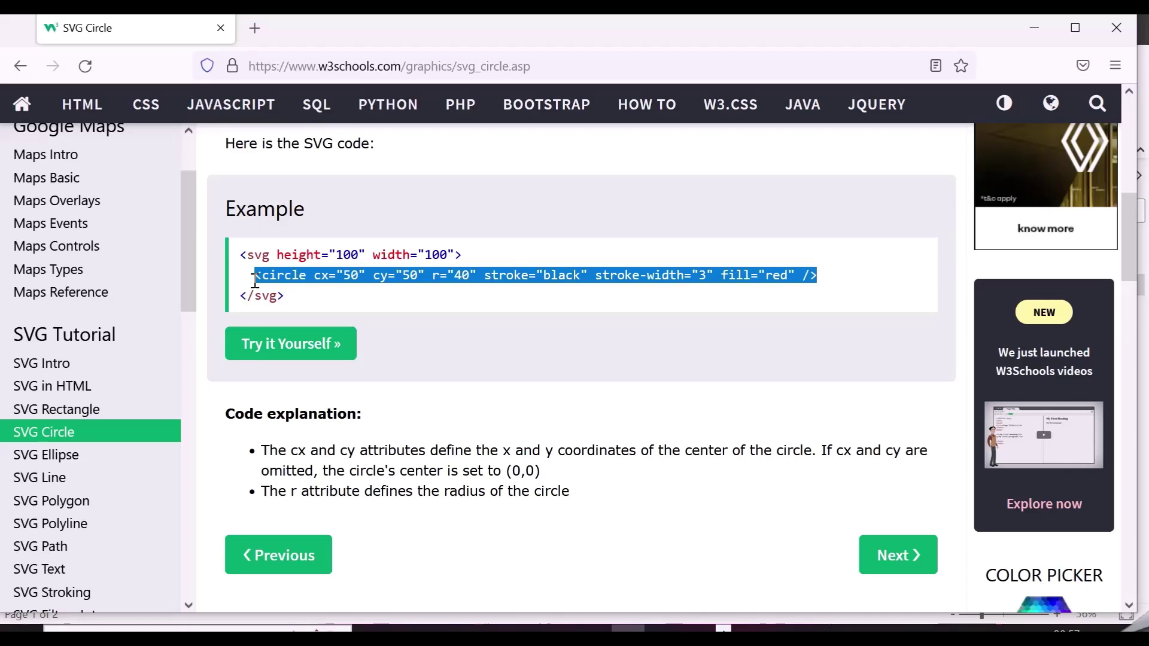
# Add var middle_circle = IF('Projects Status'[%Completion] = 1, below the var yarc line.
pyautogui.hotkey('alt', 'Tab')
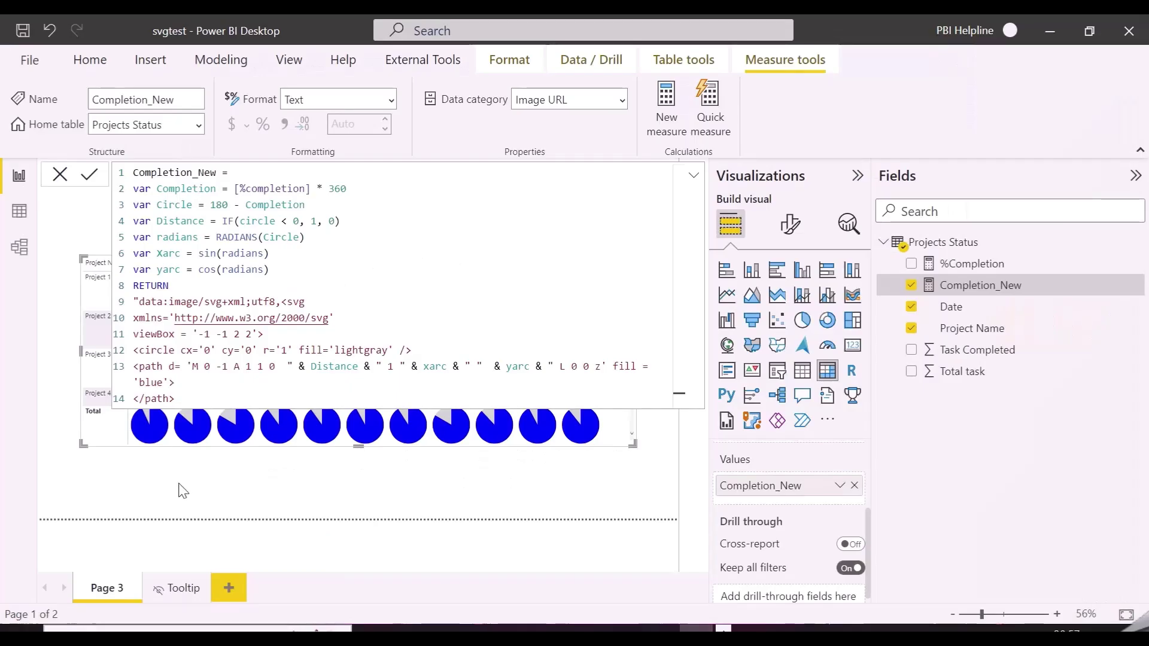
pyautogui.click(283, 275)
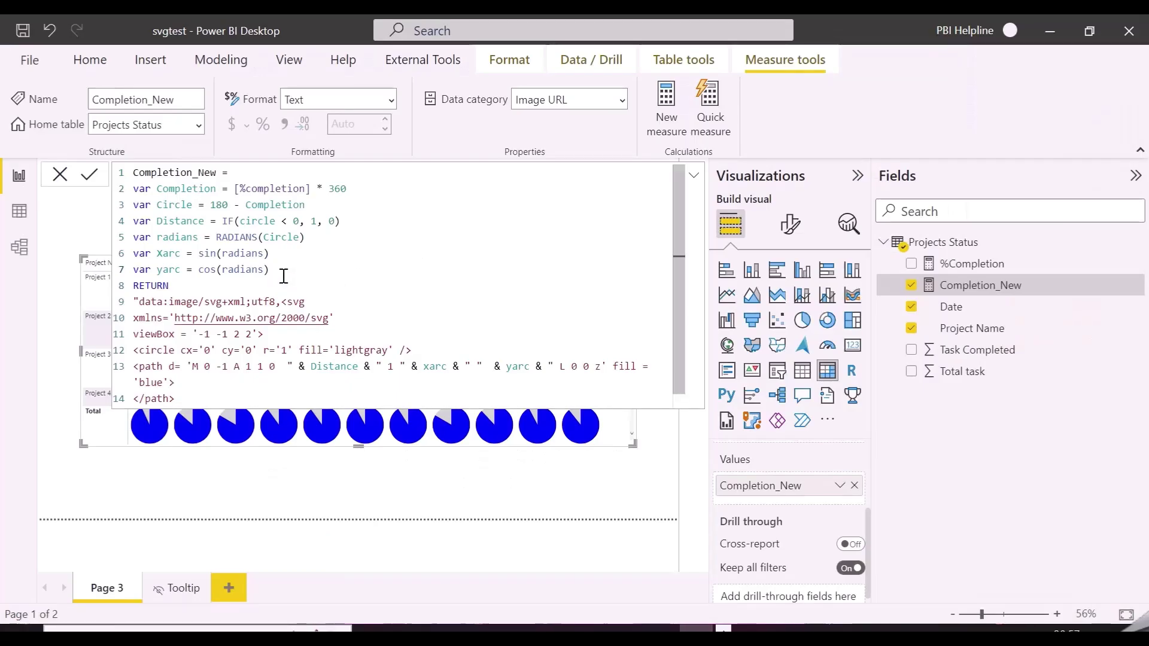
pyautogui.press('Return')
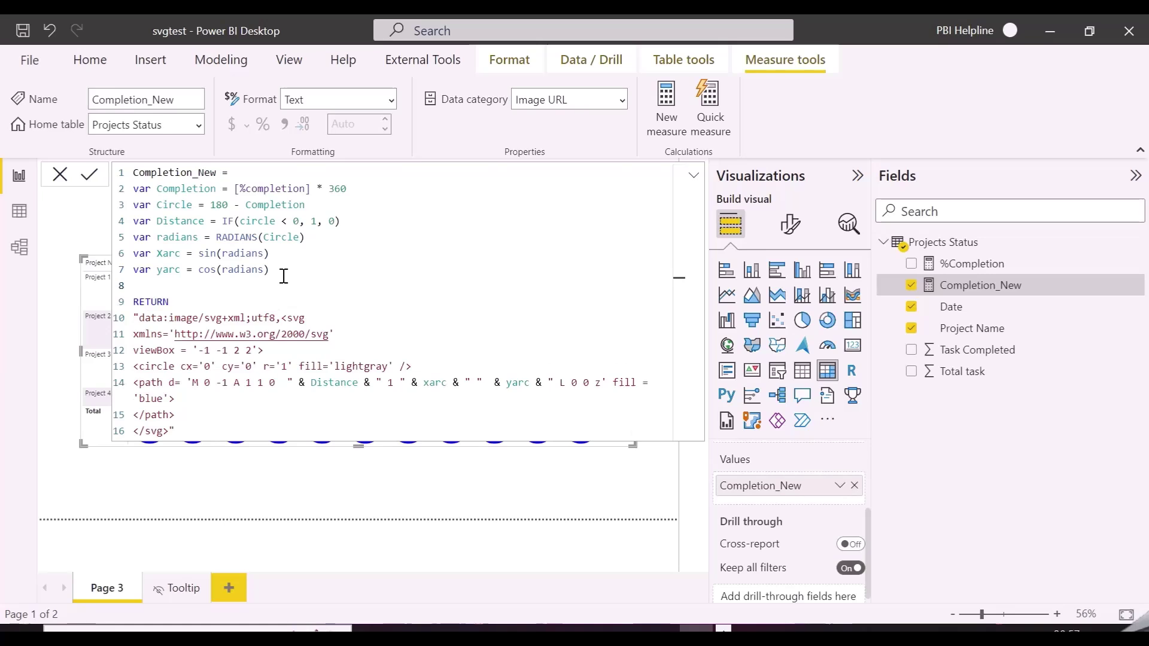
pyautogui.write('var mi')
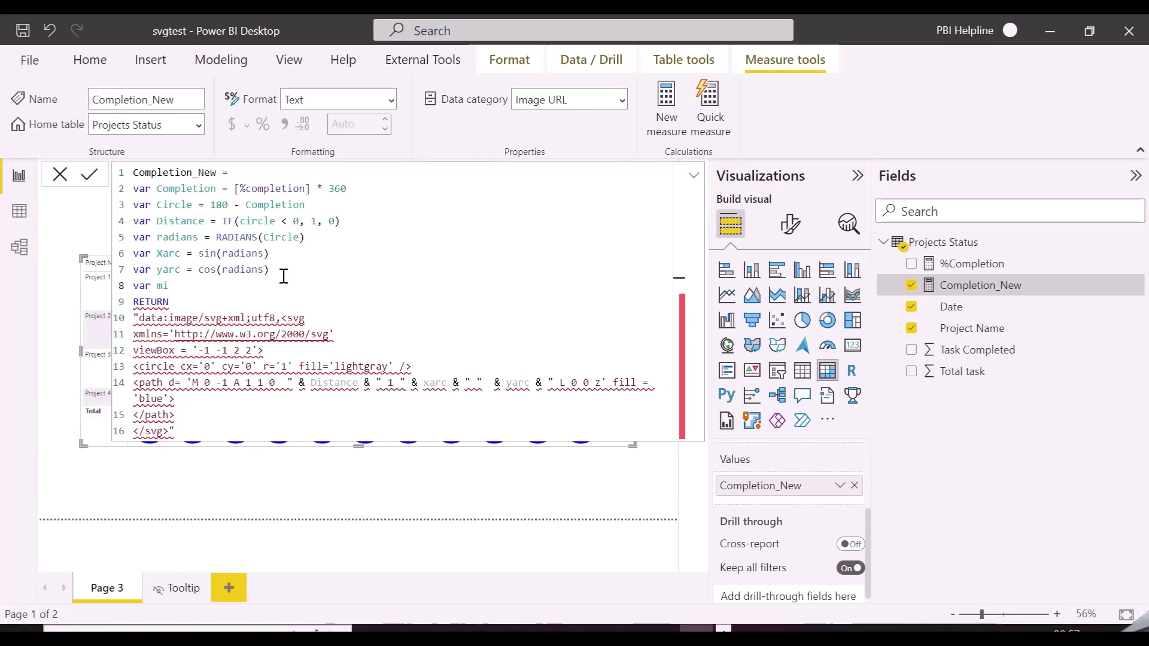
pyautogui.write('ddle_circle =')
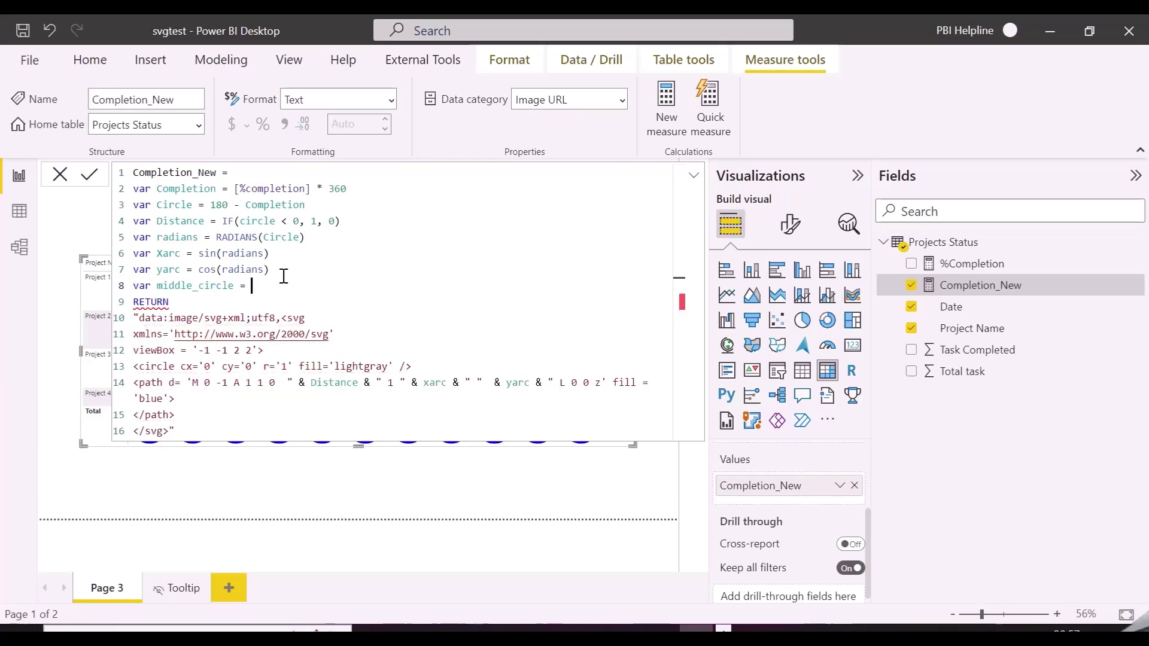
pyautogui.press('Return')
pyautogui.write('IF(compl')
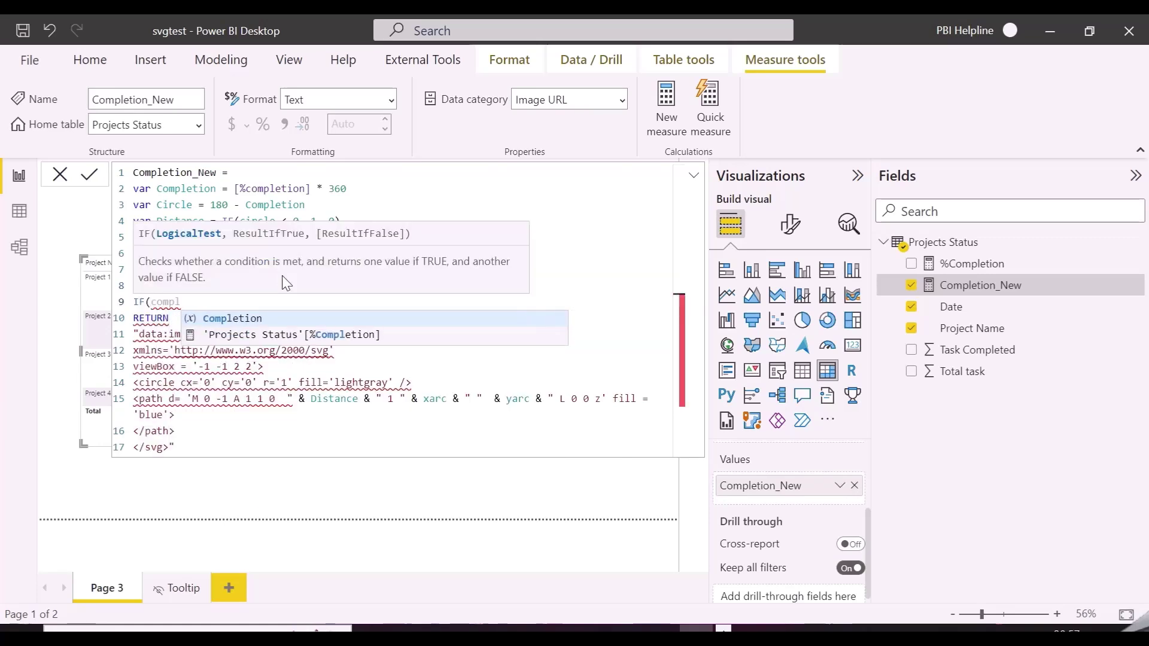
pyautogui.press('Down')
pyautogui.press('Tab')
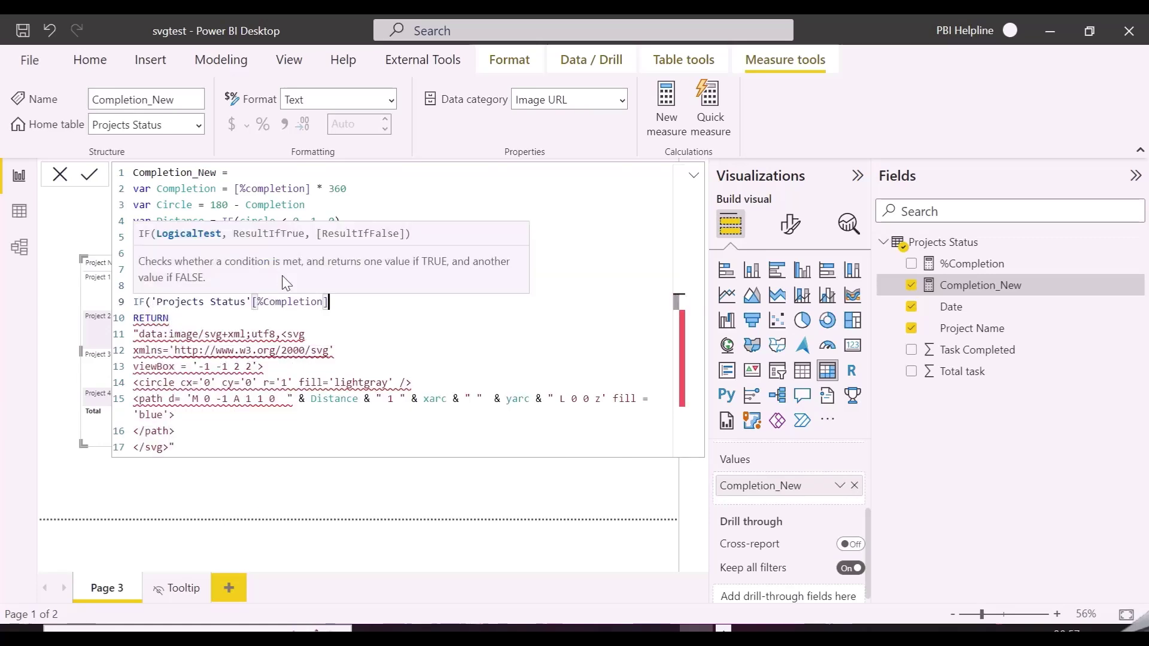
pyautogui.write('= 1,')
pyautogui.press('Return')
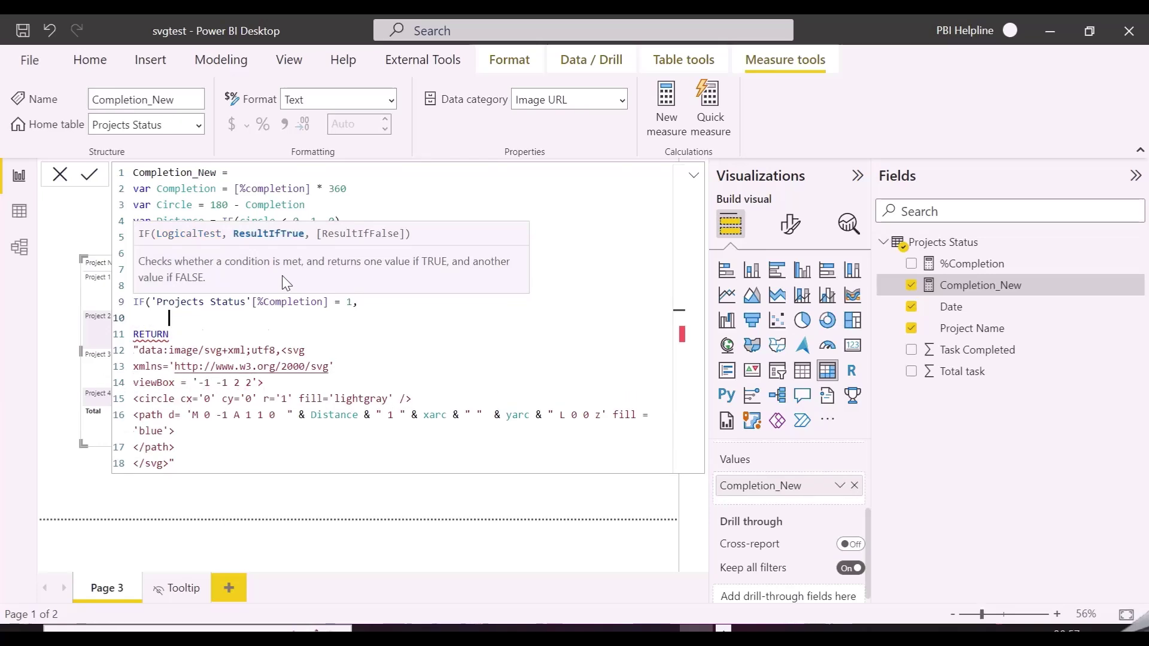
# Paste the circle code and change it to cx='0', cy='0' and r='0.8'.
pyautogui.write('"<circle cx="50" cy="50" r="40" stroke="black" stroke-width="3" fill="red" />')
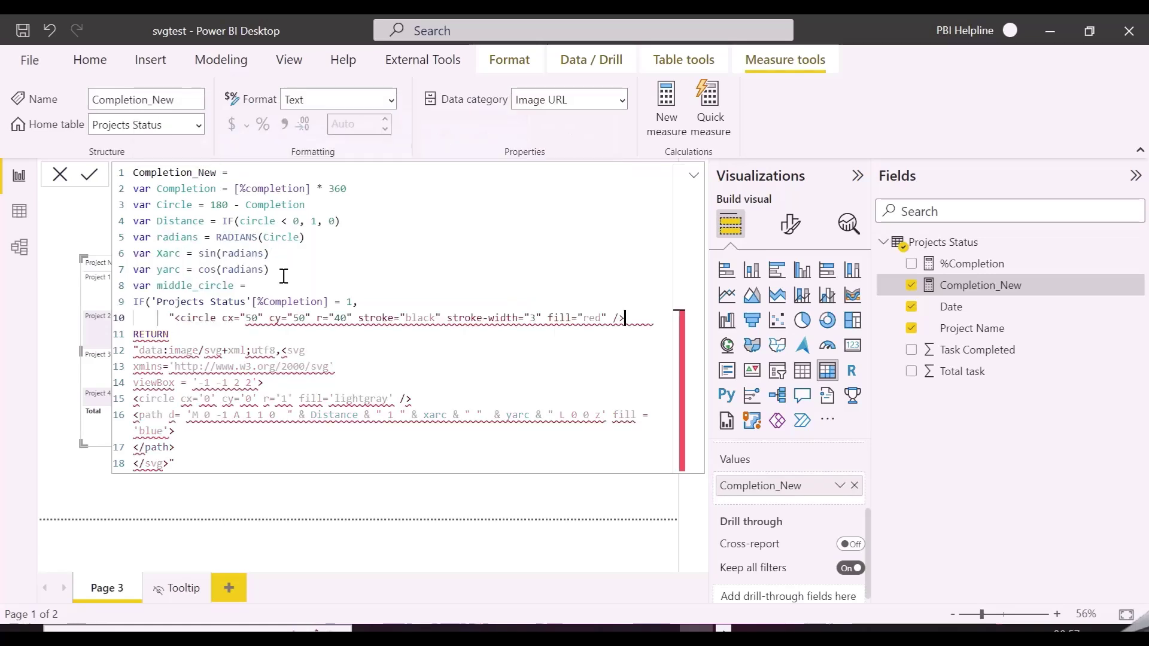
pyautogui.doubleClick(253, 317)
pyautogui.write("'0")
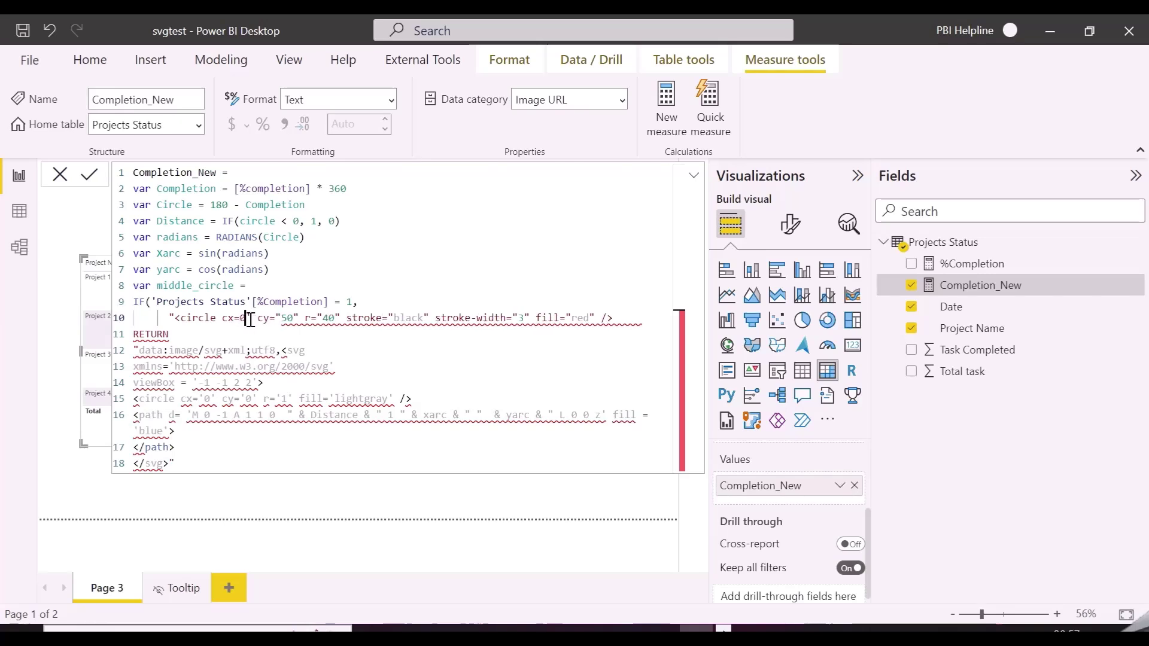
pyautogui.press('Left')
pyautogui.write("'")
pyautogui.press('Right')
pyautogui.press('Delete')
pyautogui.write("'")
pyautogui.moveTo(310, 320); pyautogui.dragTo(286, 320)
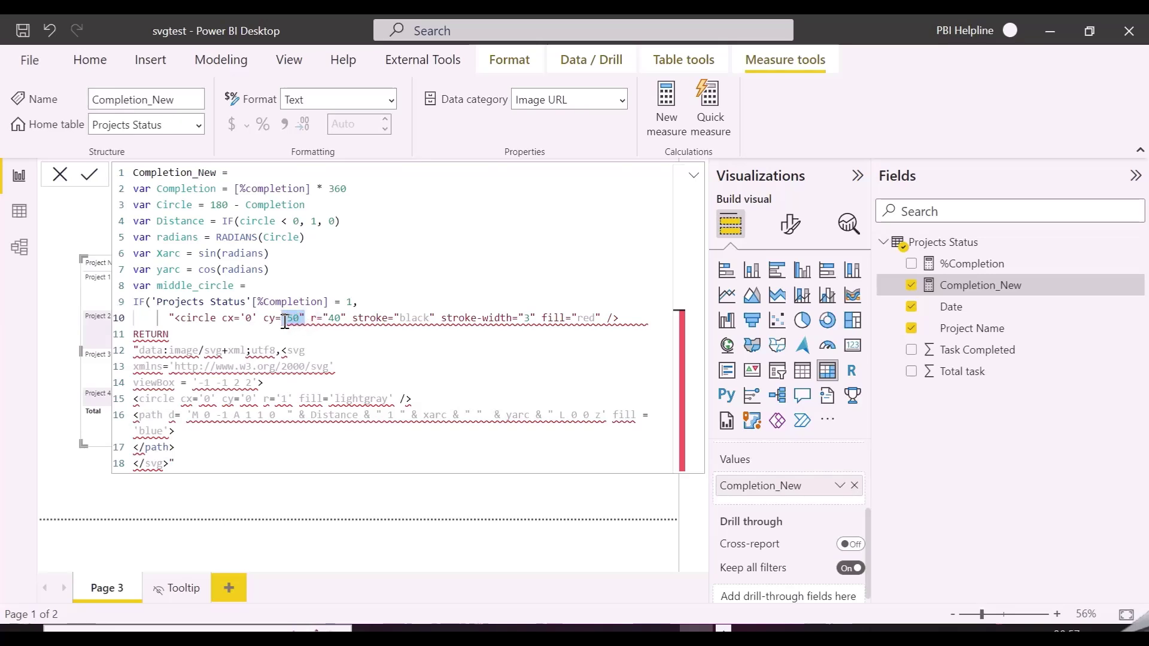
pyautogui.write("'0'")
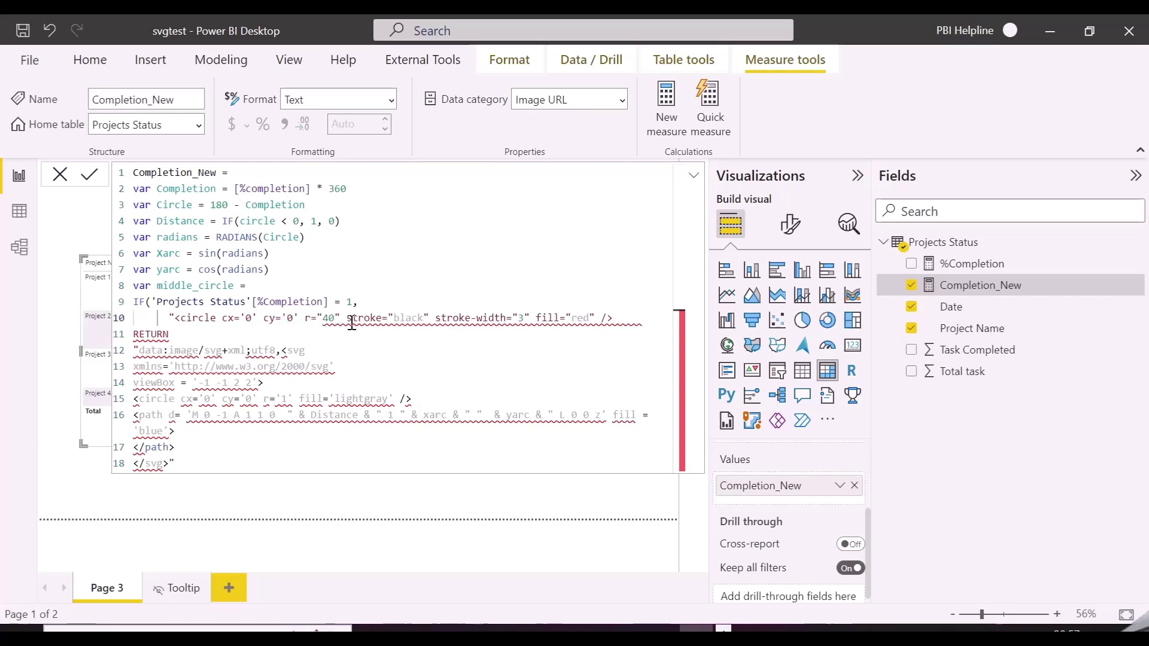
pyautogui.moveTo(341, 320); pyautogui.dragTo(318, 321)
pyautogui.write("'0.")
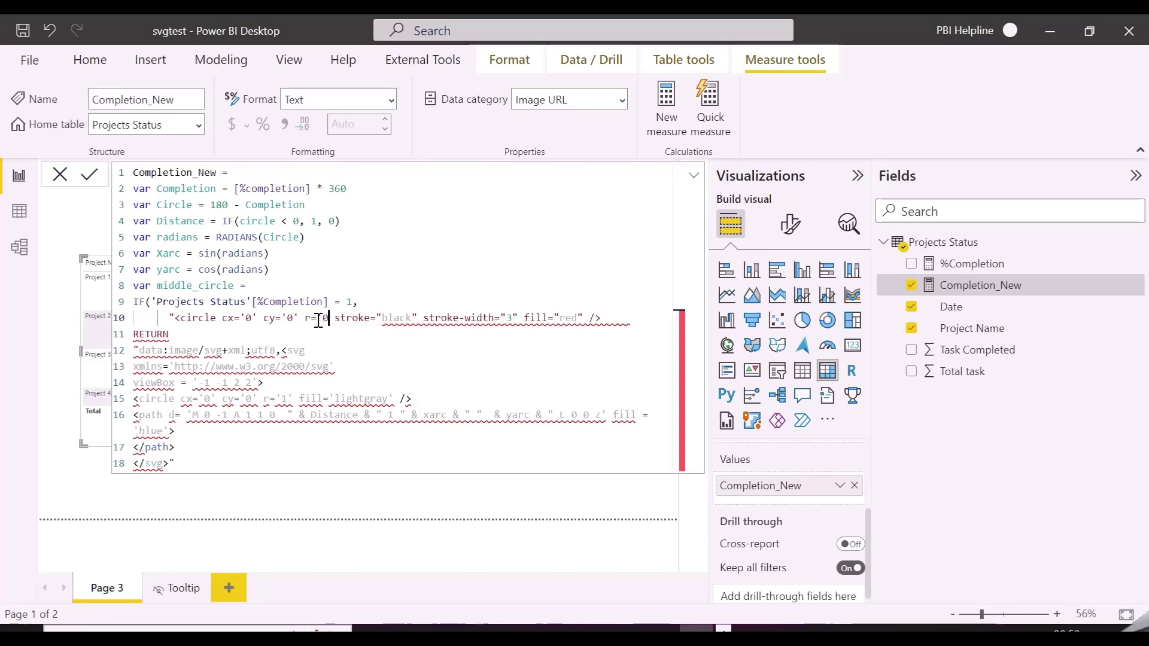
pyautogui.write("8'")
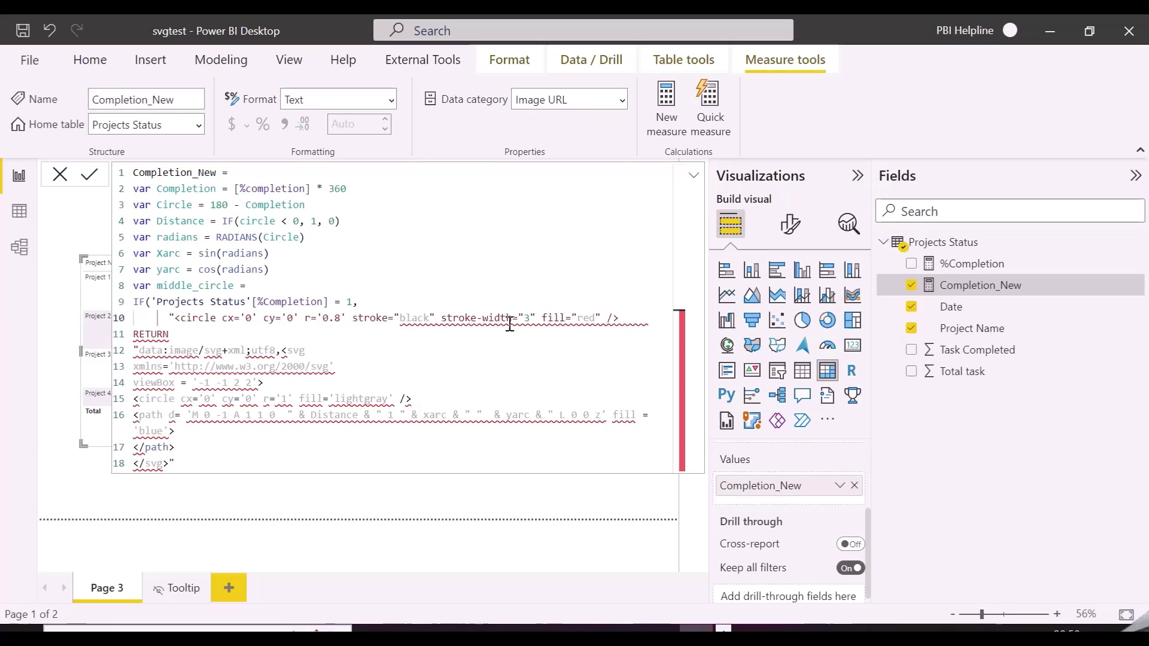
# Remove the stroke attributes and quote fill='red', ending the string with ' />",.
pyautogui.moveTo(542, 317)
pyautogui.mouseDown()
pyautogui.moveTo(397, 333)
pyautogui.moveTo(353, 318)
pyautogui.mouseUp()
pyautogui.press('BackSpace')
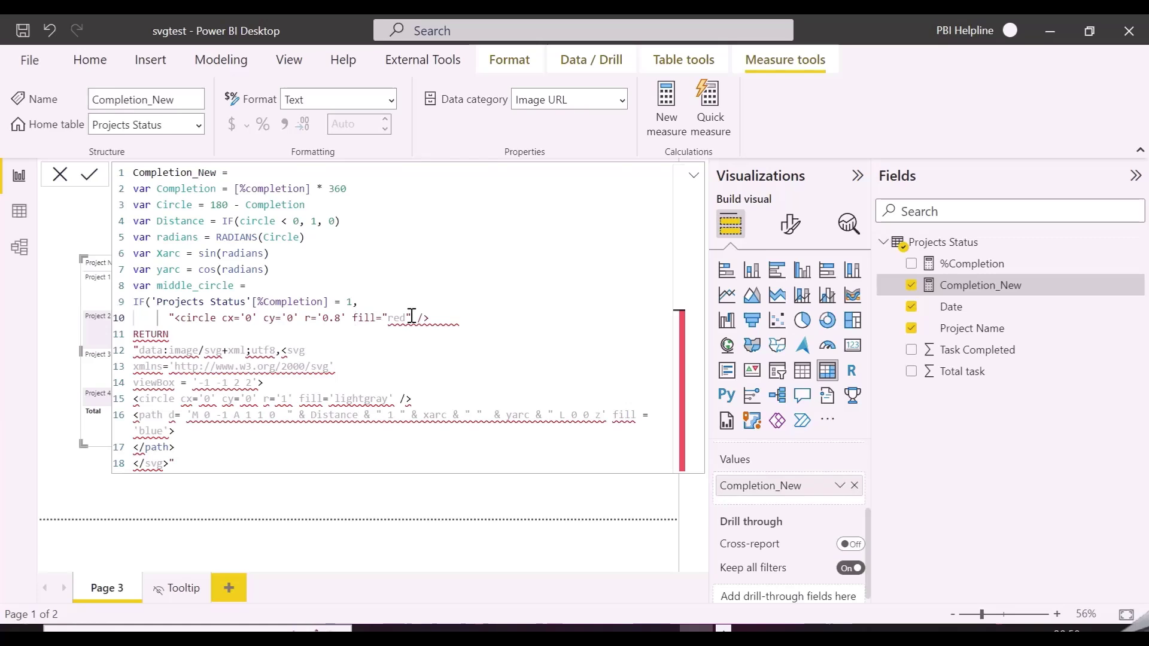
pyautogui.click(386, 318)
pyautogui.press('BackSpace')
pyautogui.write("'")
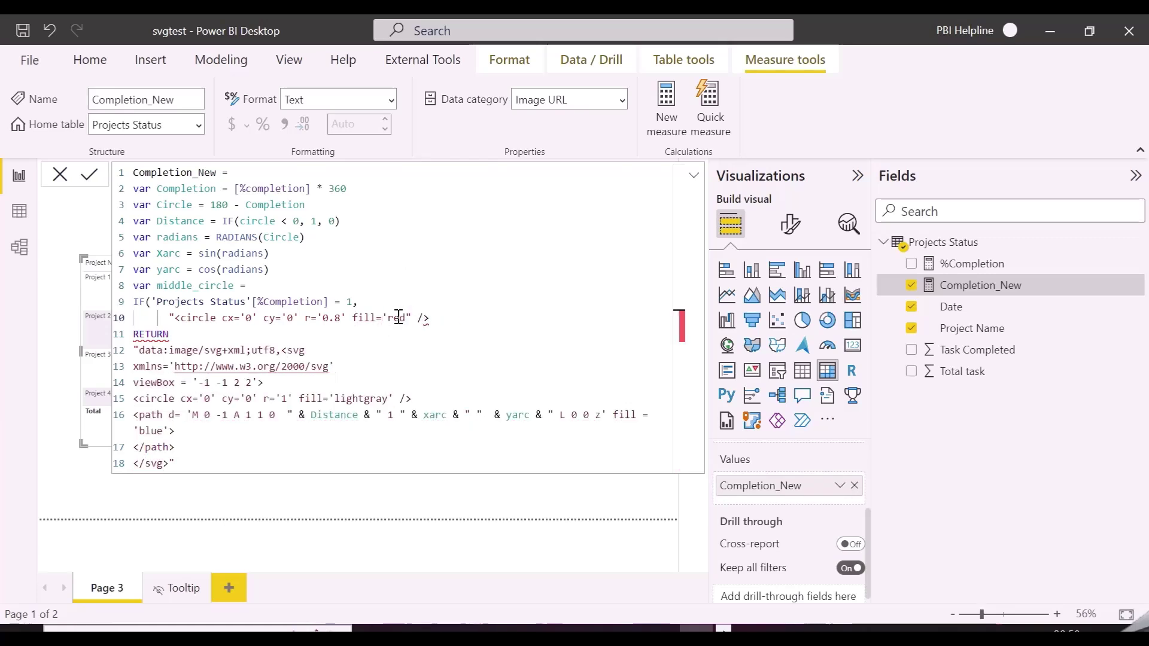
pyautogui.click(412, 318)
pyautogui.press('BackSpace')
pyautogui.write("' />")
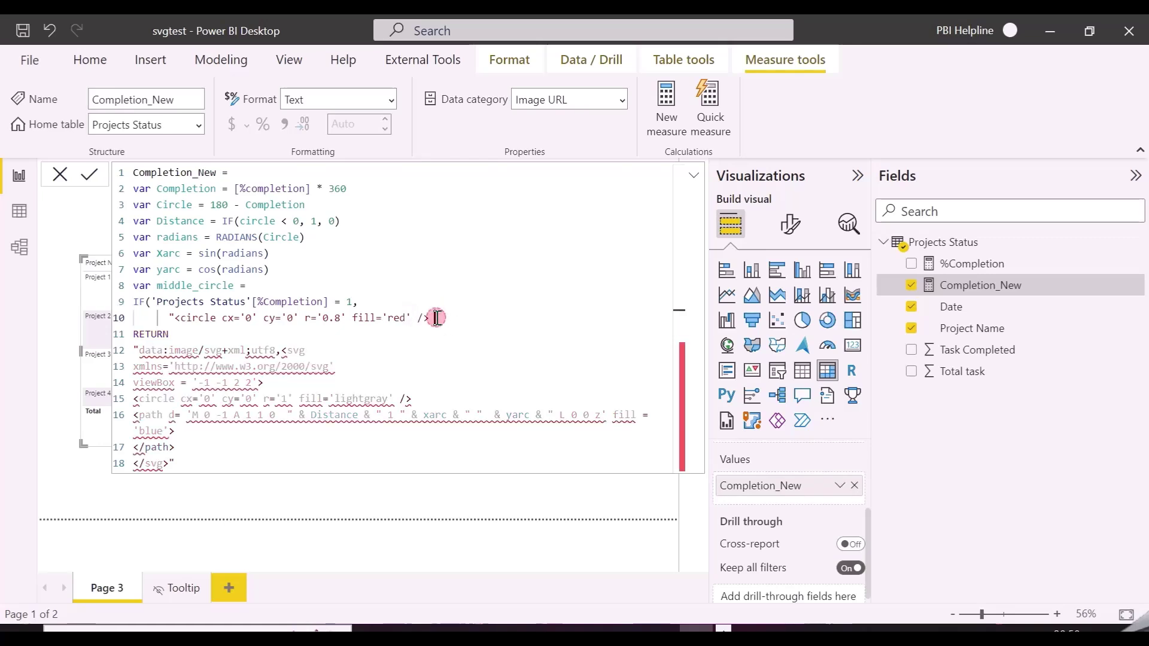
pyautogui.write('"')
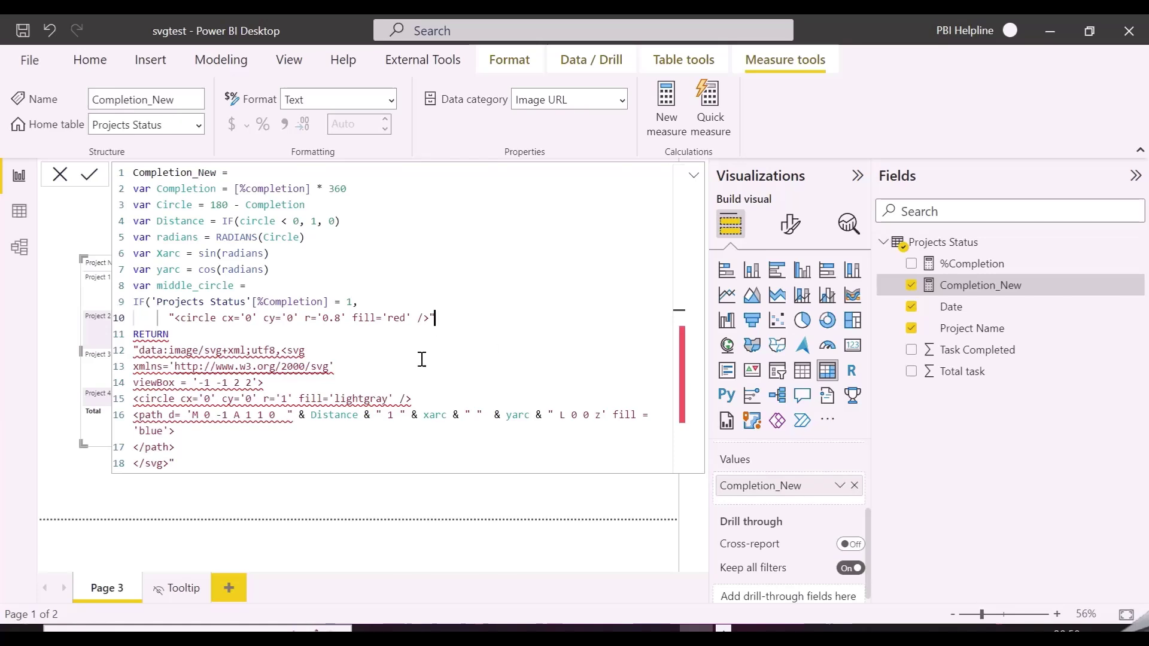
pyautogui.write(',')
# Duplicate the circle string on the next line with fill 'white' and close the IF.
pyautogui.hotkey('shift', 'Return')
pyautogui.moveTo(442, 318); pyautogui.dragTo(165, 318)
pyautogui.hotkey('ctrl', 'c')
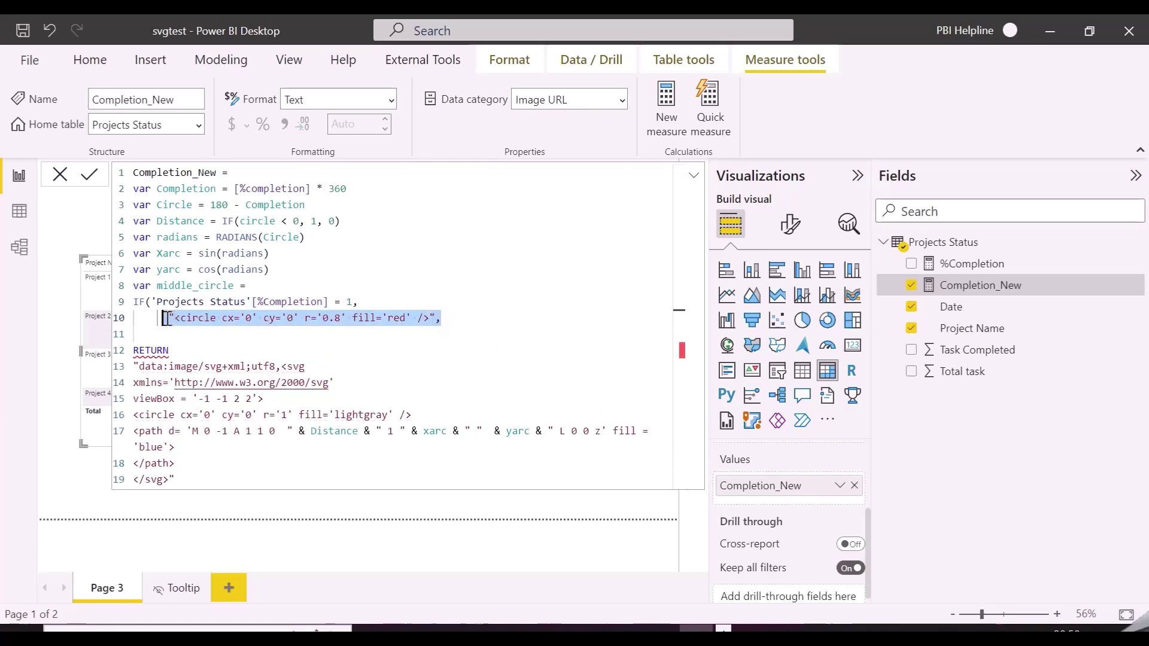
pyautogui.click(450, 325)
pyautogui.hotkey('ctrl', 'v')
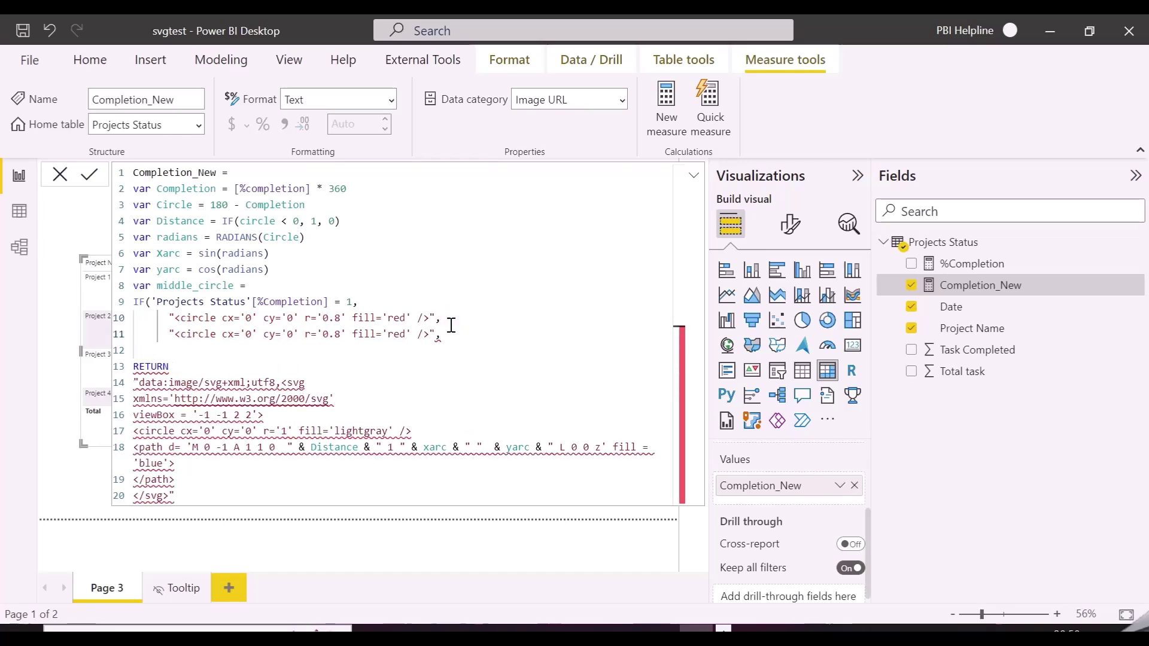
pyautogui.press('BackSpace')
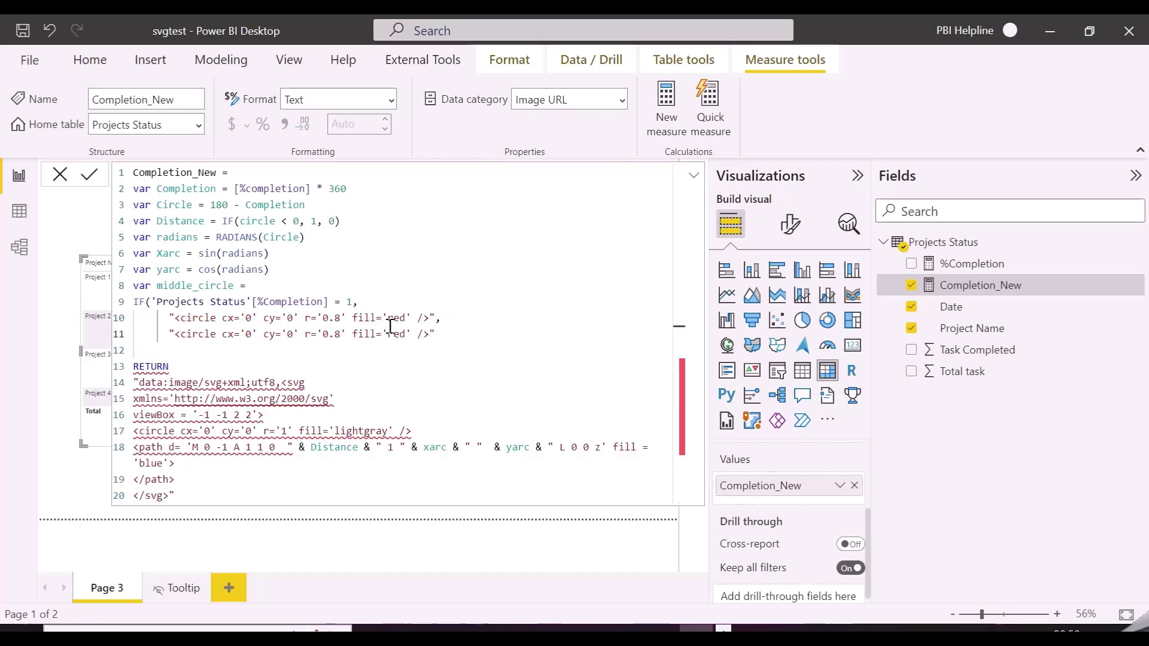
pyautogui.moveTo(407, 336); pyautogui.dragTo(392, 341)
pyautogui.write('white')
pyautogui.press('Return')
pyautogui.write(')')
# Start var _text = IF('Projects Status'[%Completion] = 1, on new lines.
pyautogui.press('Return')
pyautogui.write('var')
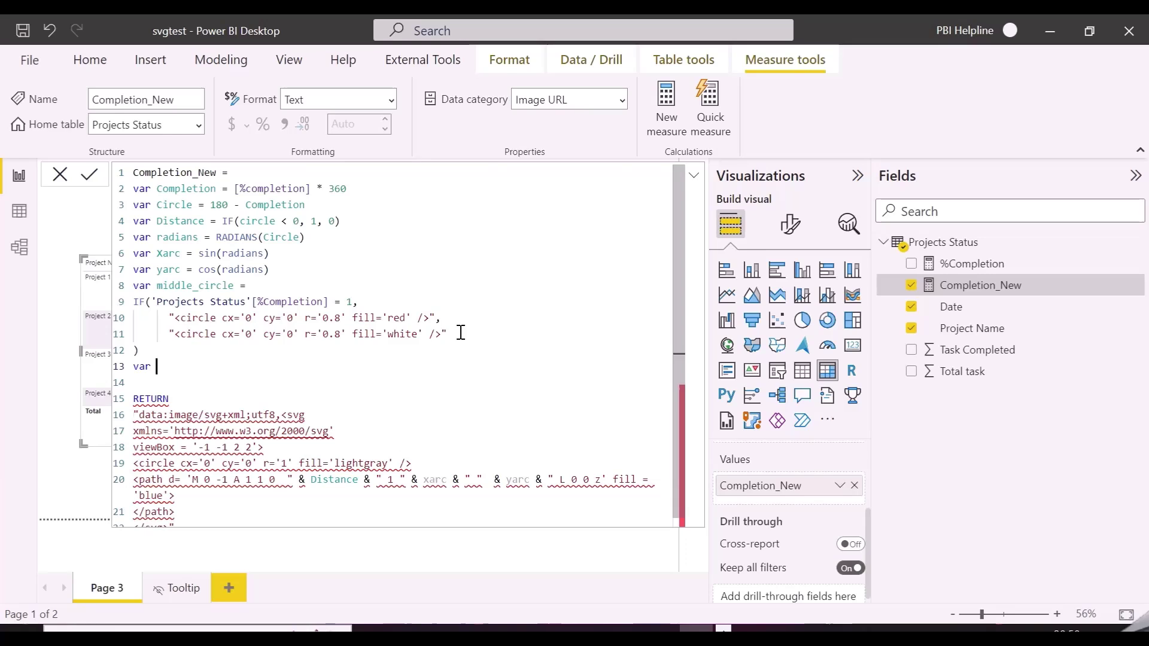
pyautogui.press('Return')
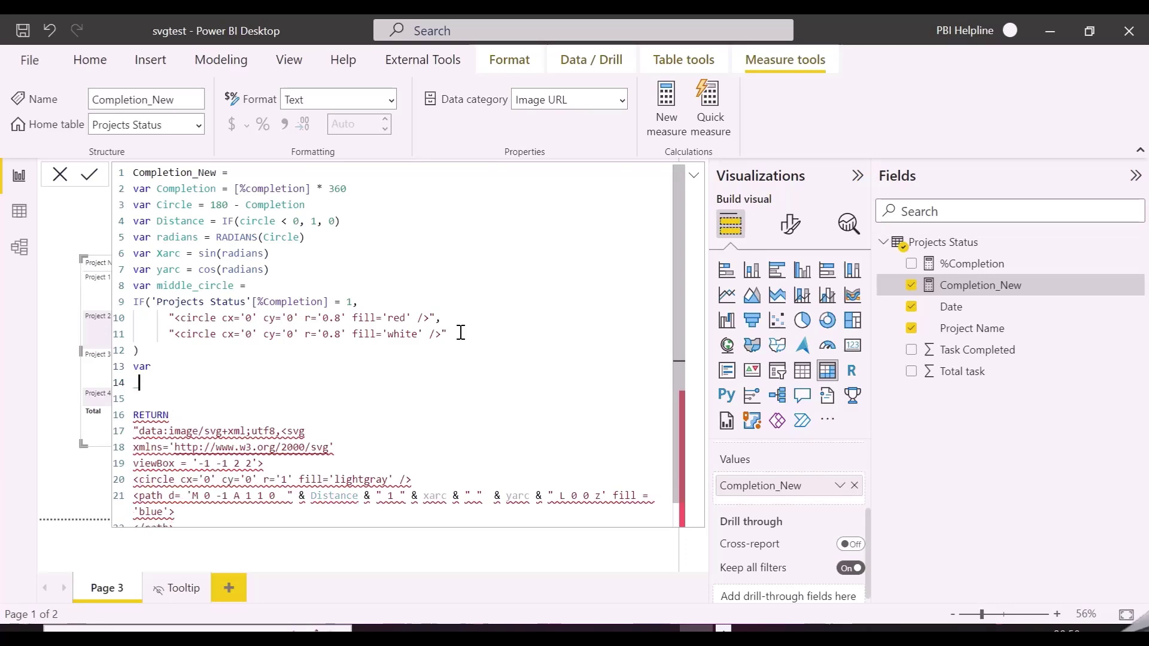
pyautogui.write('text =')
pyautogui.press('Return')
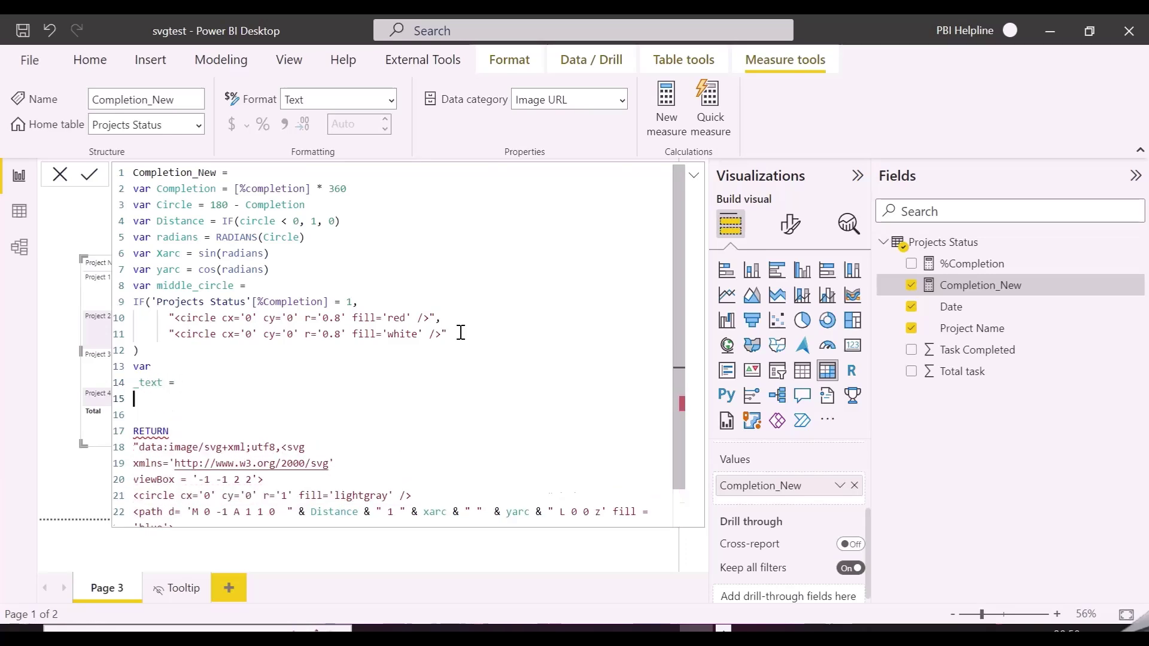
pyautogui.write('IF(')
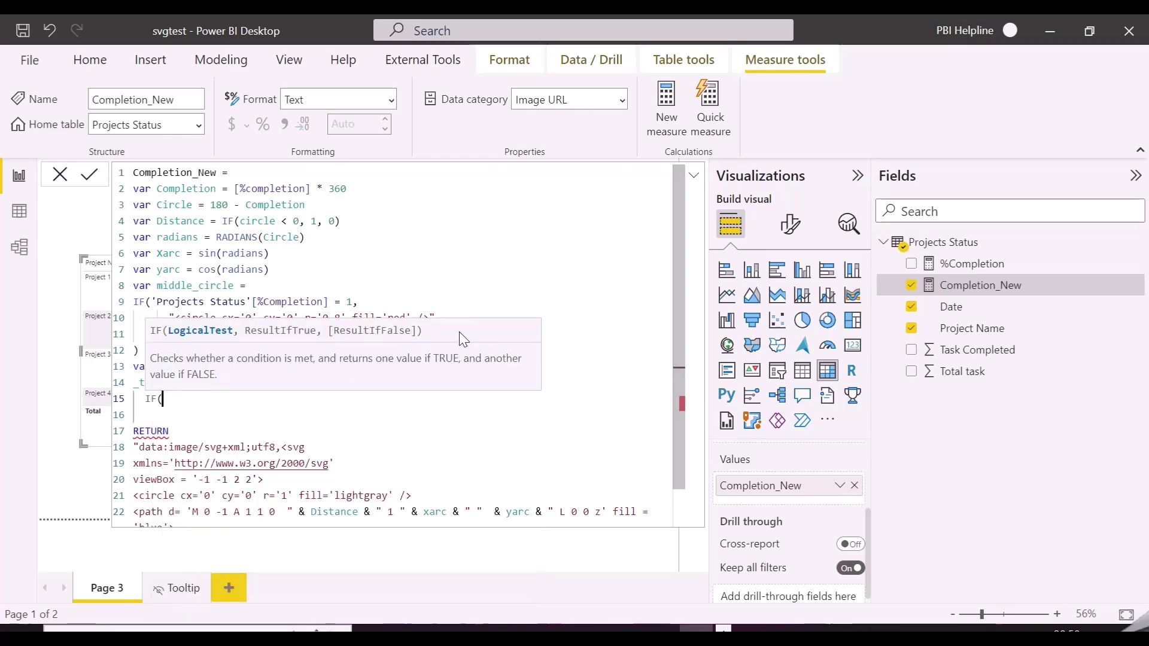
pyautogui.write('comple')
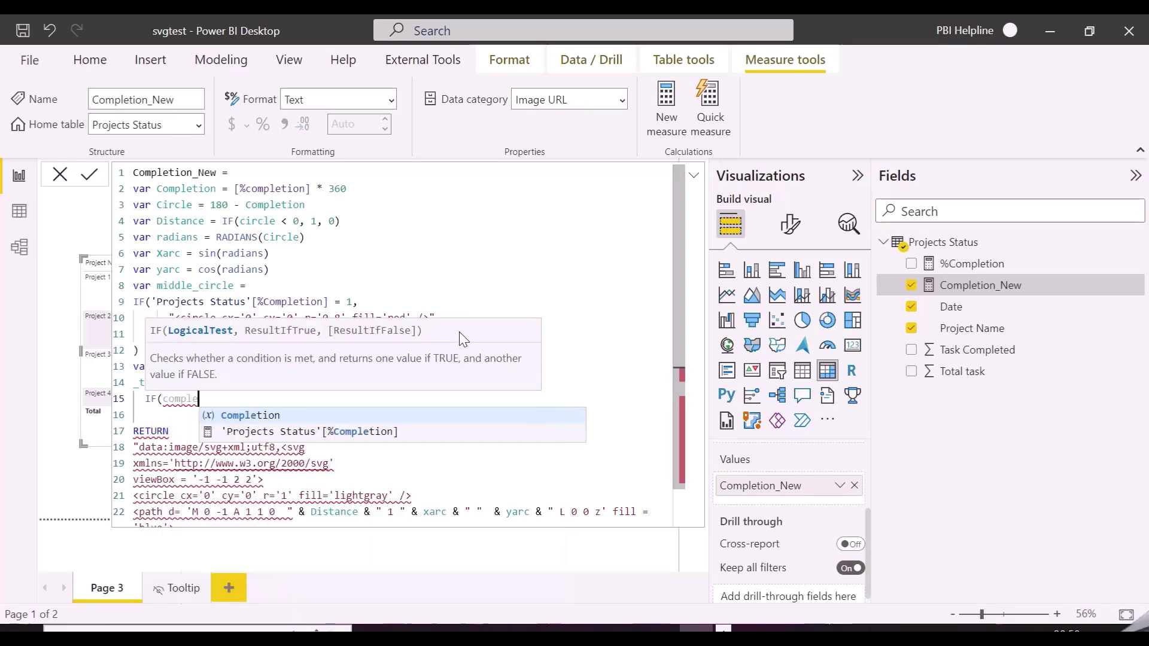
pyautogui.press('Tab')
pyautogui.write('= 1,')
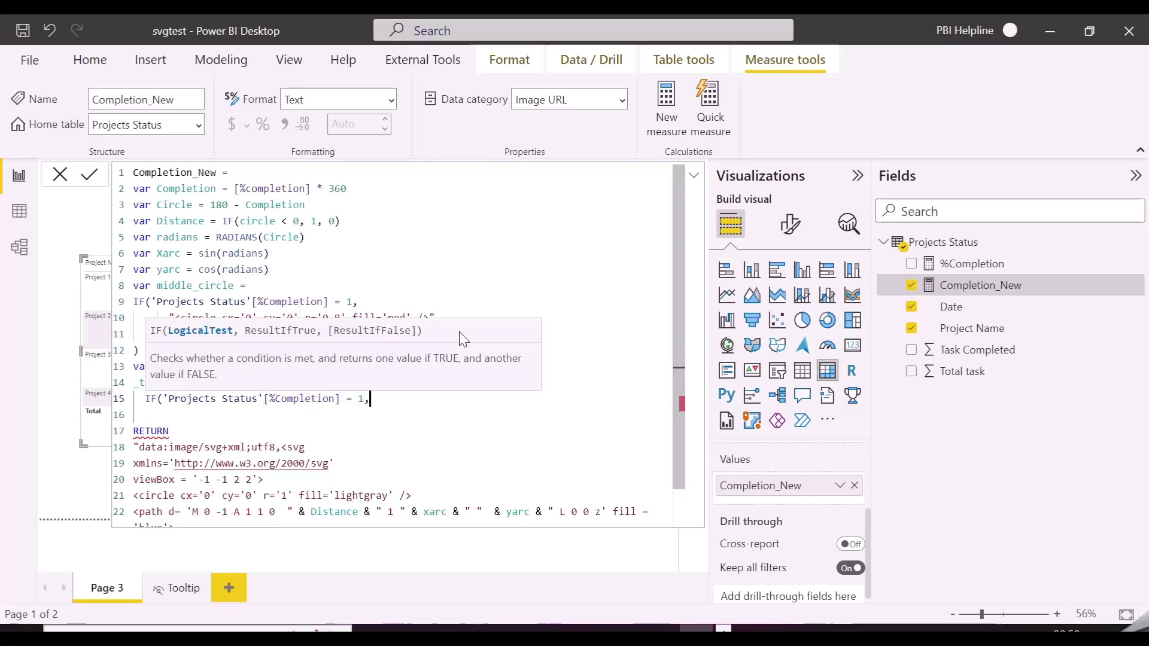
pyautogui.hotkey('shift', 'Return')
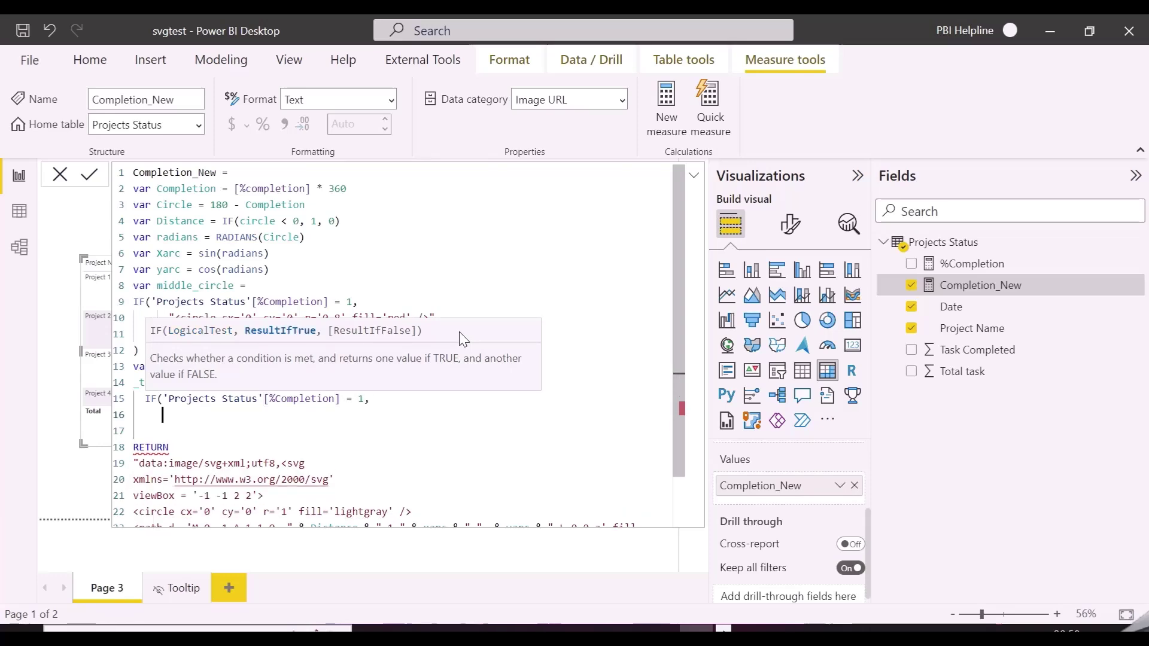
# Copy the <text> example line from W3Schools' SVG Text page back into the measure editor.
pyautogui.hotkey('alt', 'Tab')
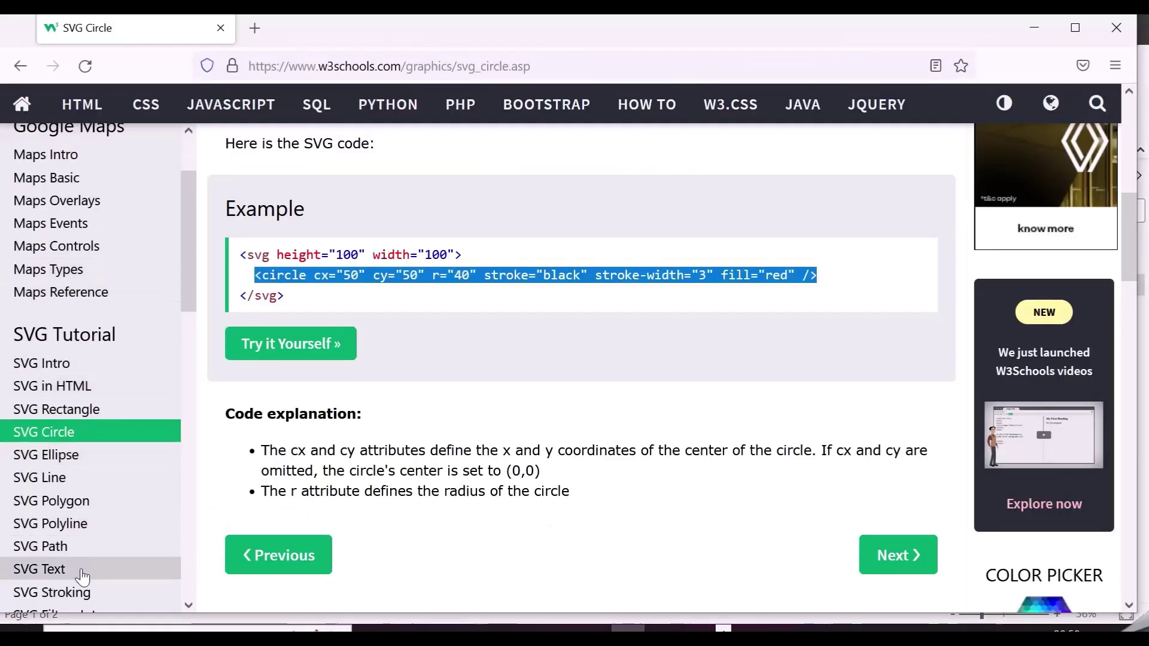
pyautogui.click(84, 576)
pyautogui.scroll(-6, 418, 423)
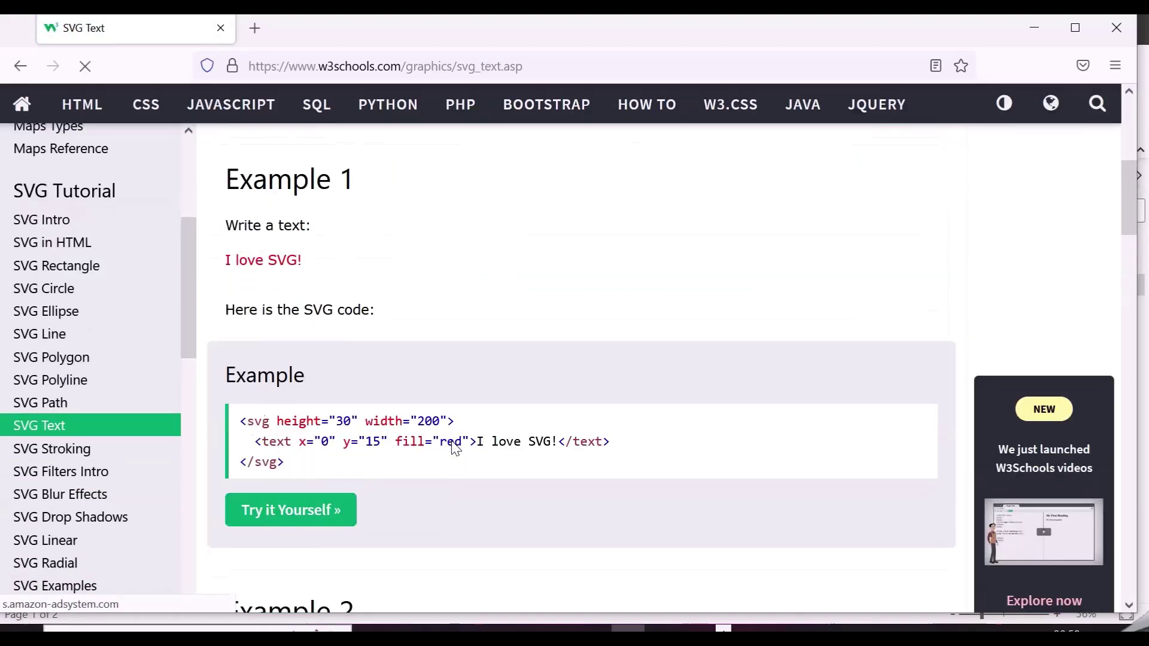
pyautogui.moveTo(610, 391); pyautogui.dragTo(254, 395)
pyautogui.hotkey('ctrl', 'c')
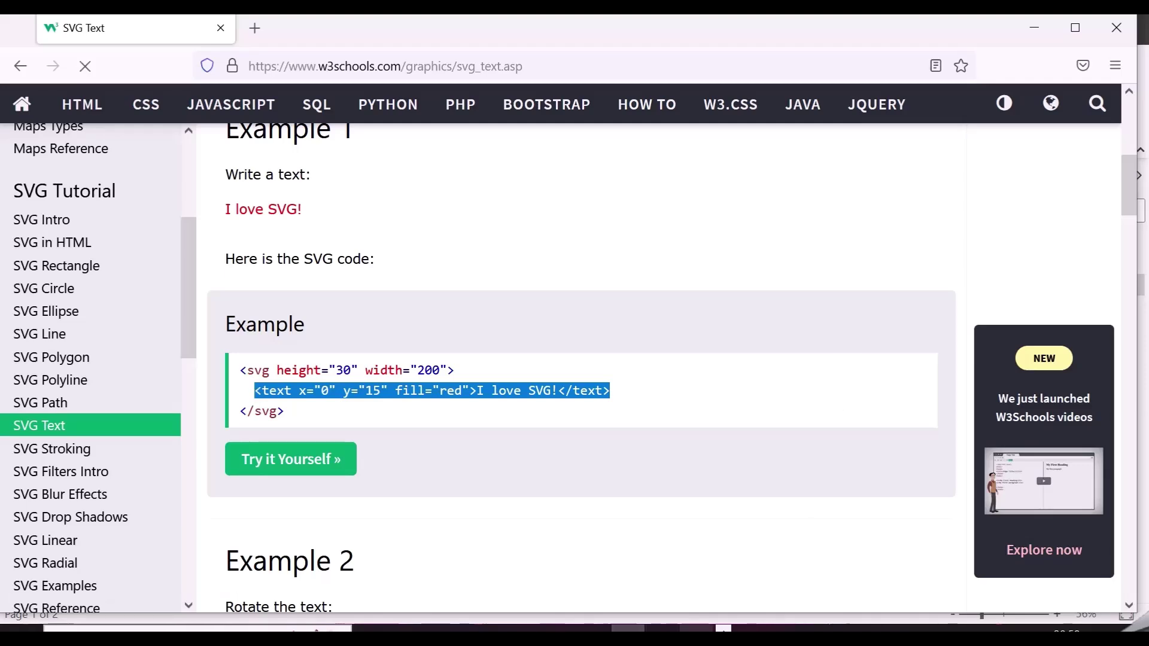
pyautogui.hotkey('alt', 'Tab')
# Edit the pasted text element into an 'OK' label: x/y 0, font size 0.6, white, middle-anchored and middle-aligned.
pyautogui.hotkey('ctrl', 'v')
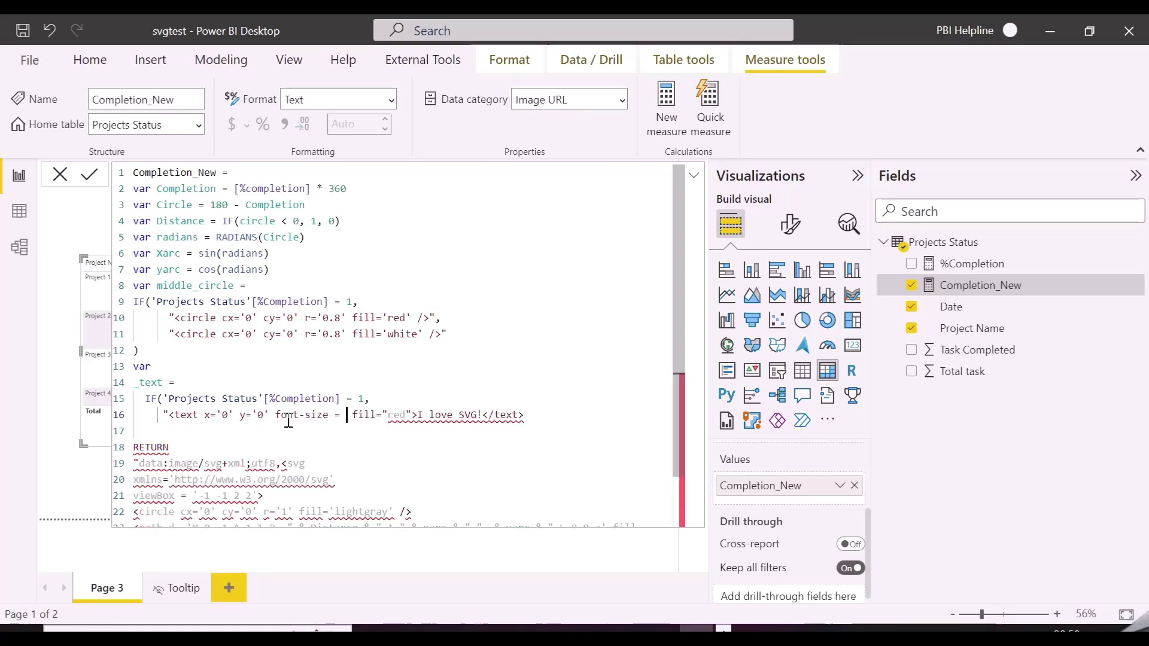
pyautogui.write("'0.")
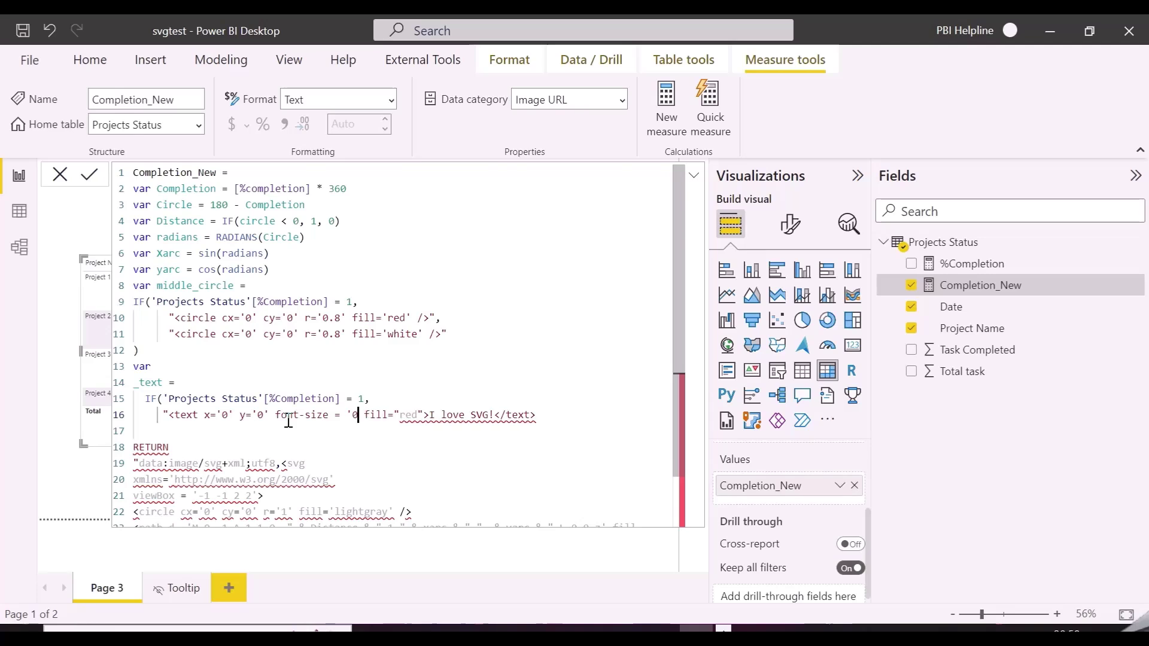
pyautogui.write('6')
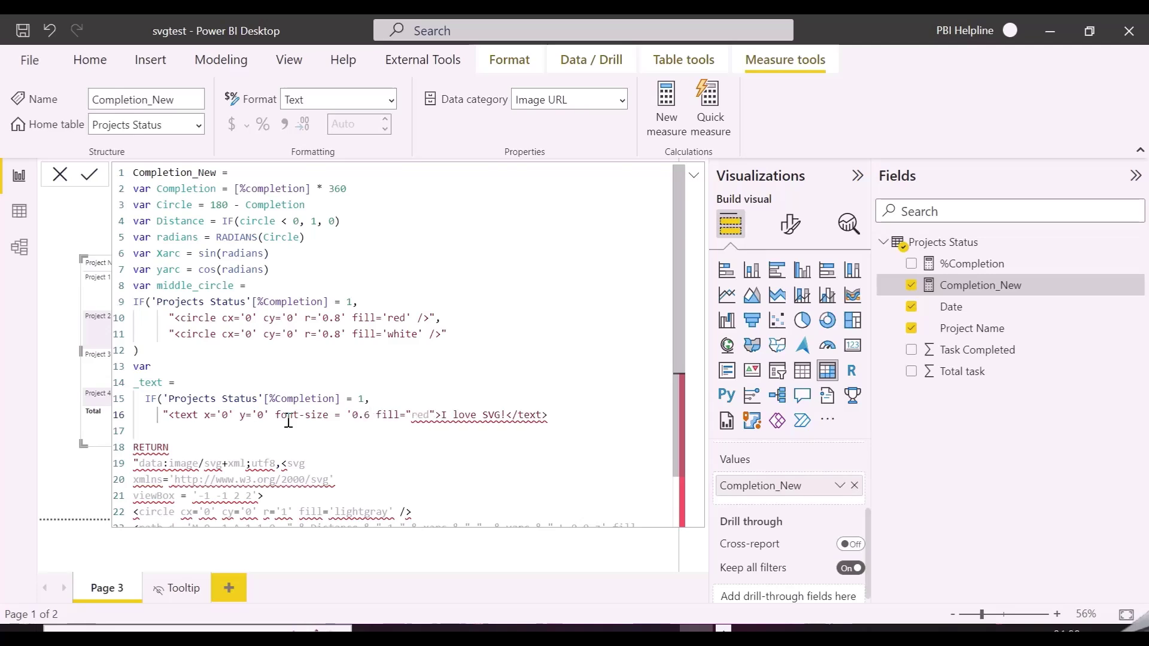
pyautogui.write("'")
pyautogui.doubleClick(439, 415)
pyautogui.press('BackSpace')
pyautogui.press('BackSpace')
pyautogui.write("'white'")
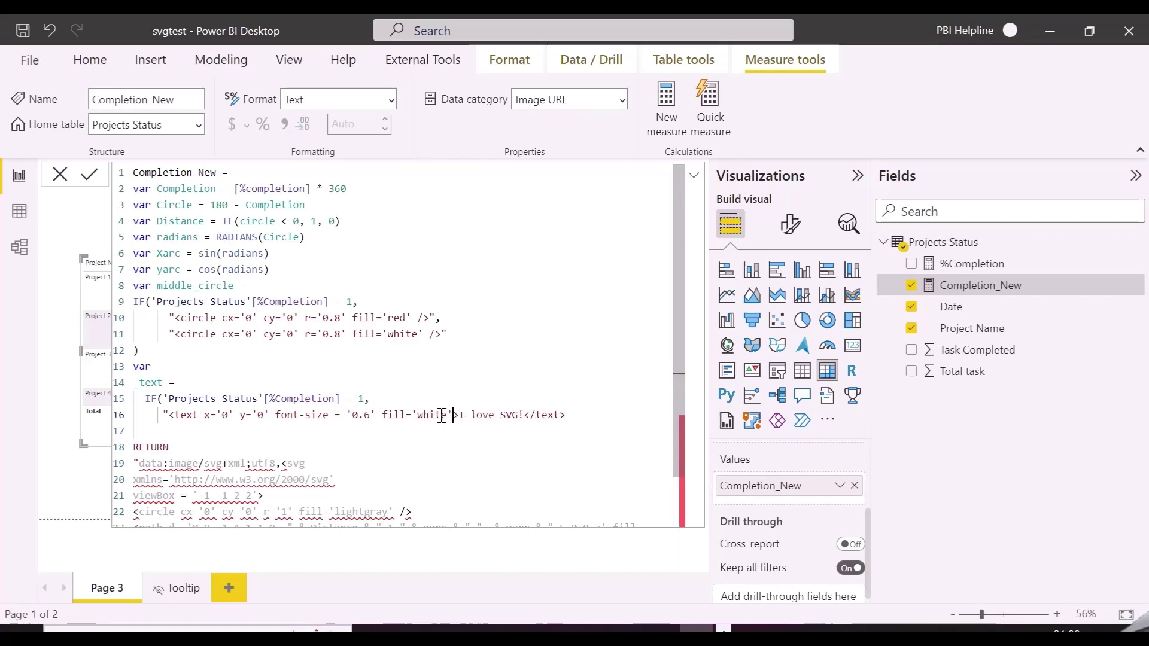
pyautogui.write(' text-an')
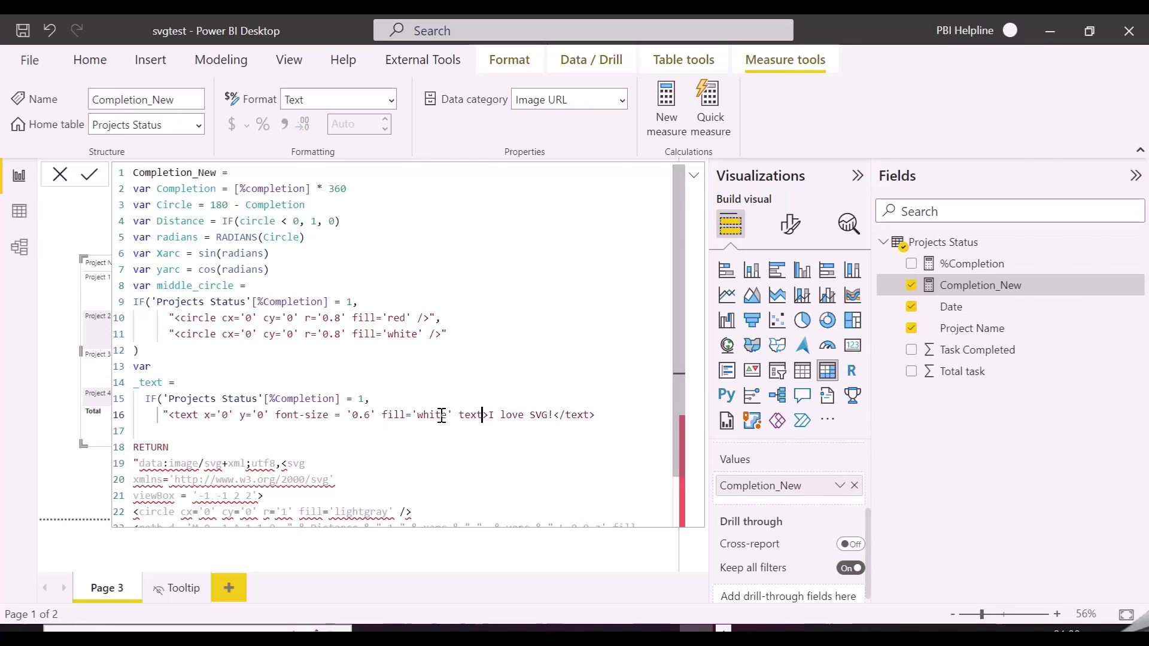
pyautogui.write('chor')
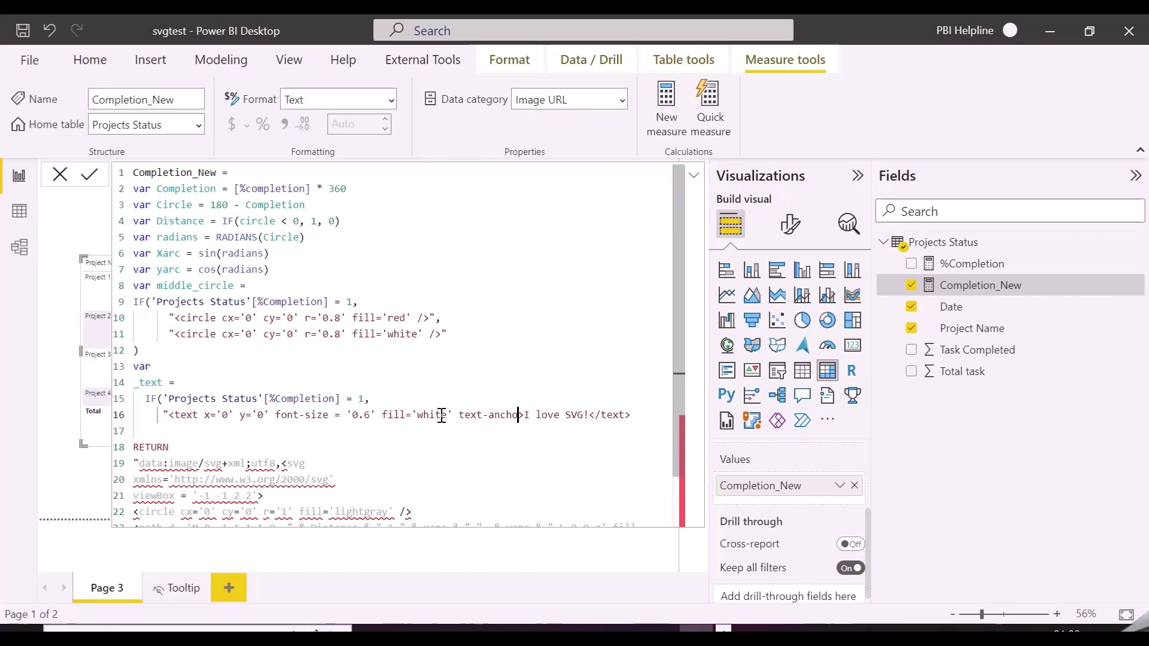
pyautogui.write(" = 'middle")
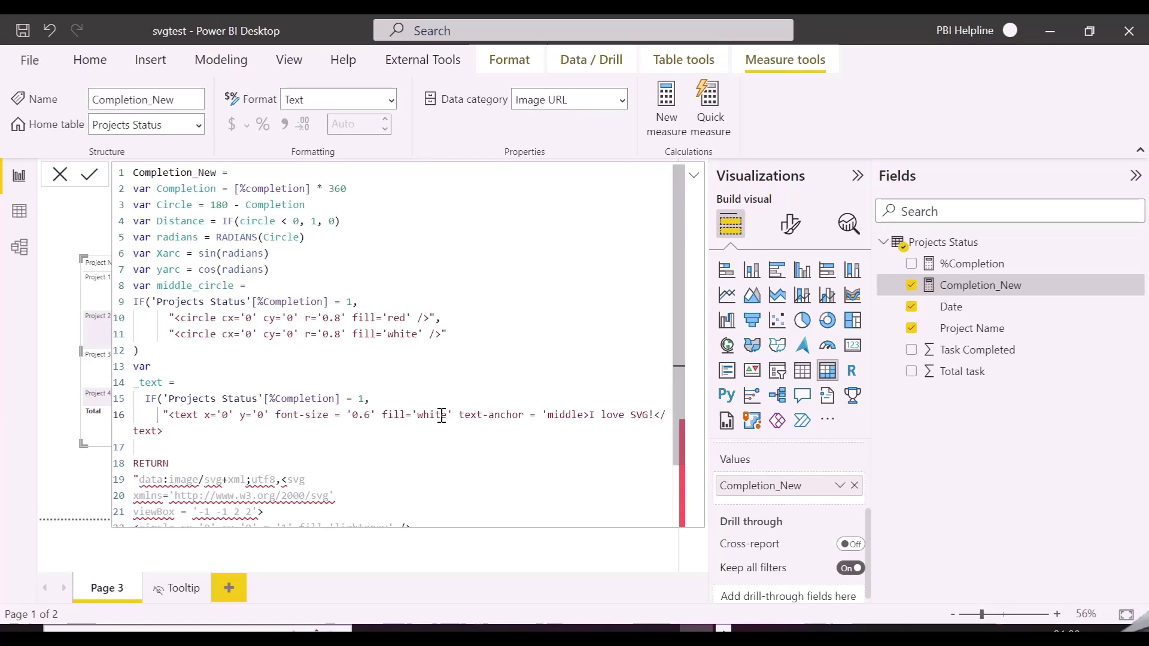
pyautogui.write("' alignment")
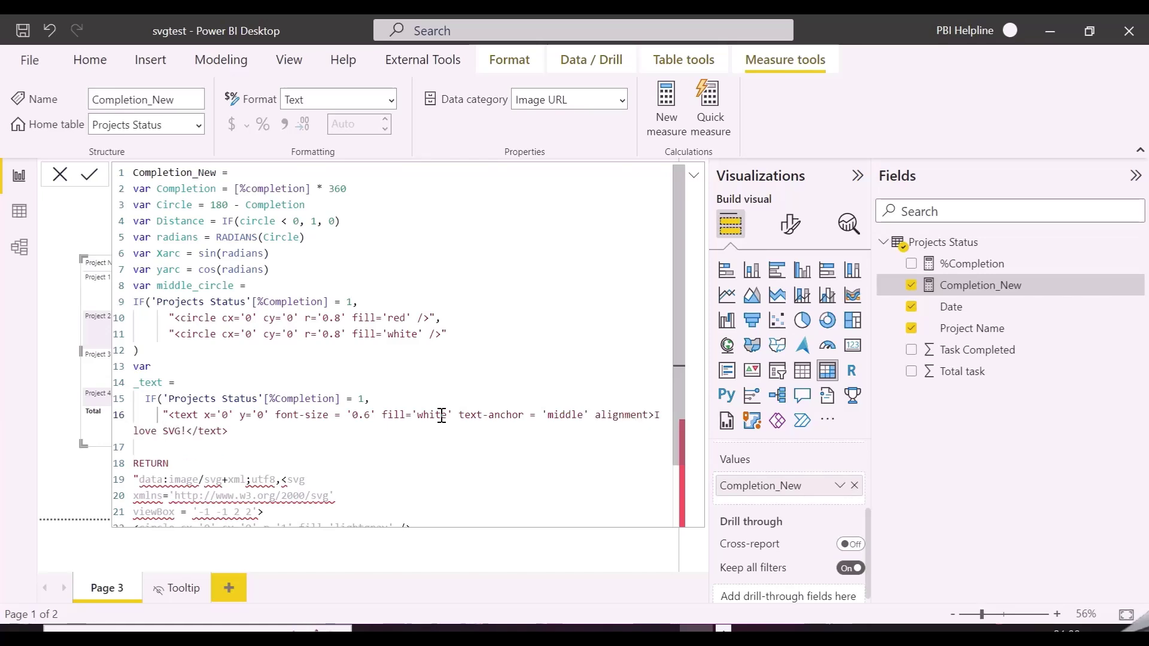
pyautogui.write('-baseline')
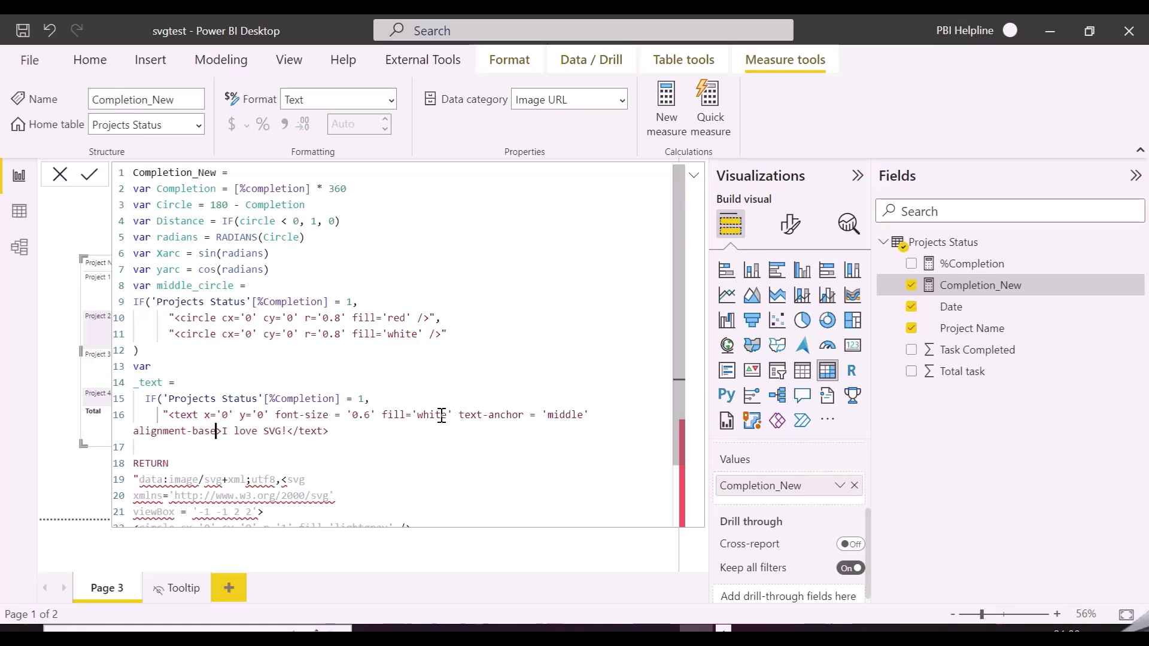
pyautogui.write(" ='middle")
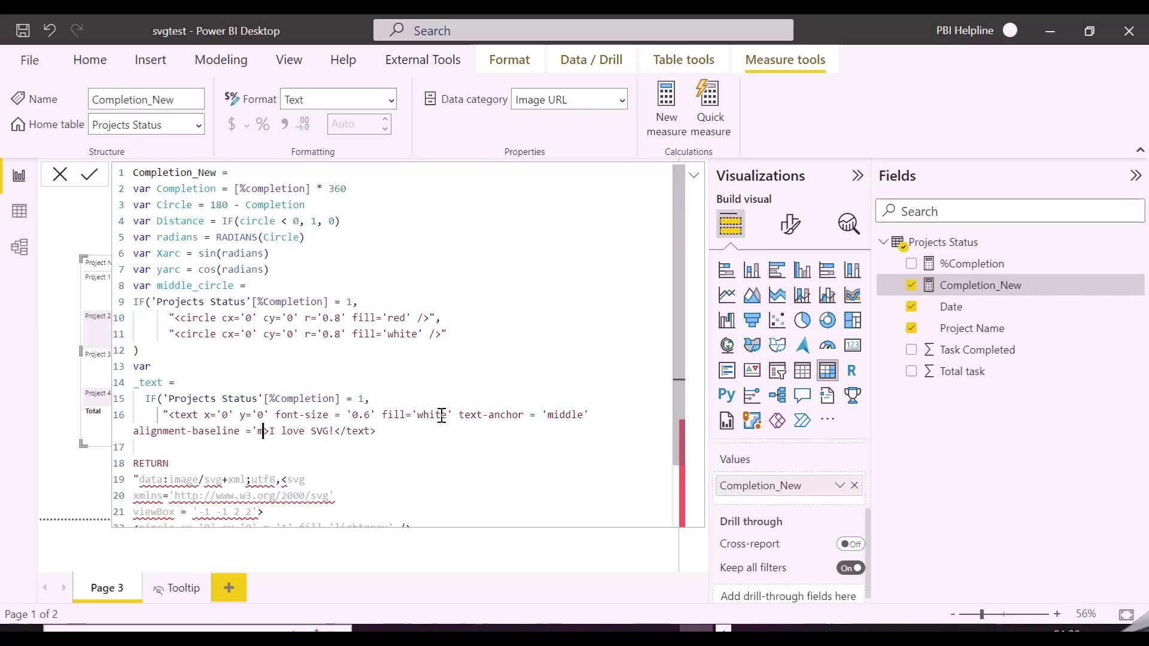
pyautogui.write("'")
pyautogui.moveTo(376, 431); pyautogui.dragTo(311, 431)
pyautogui.press('BackSpace')
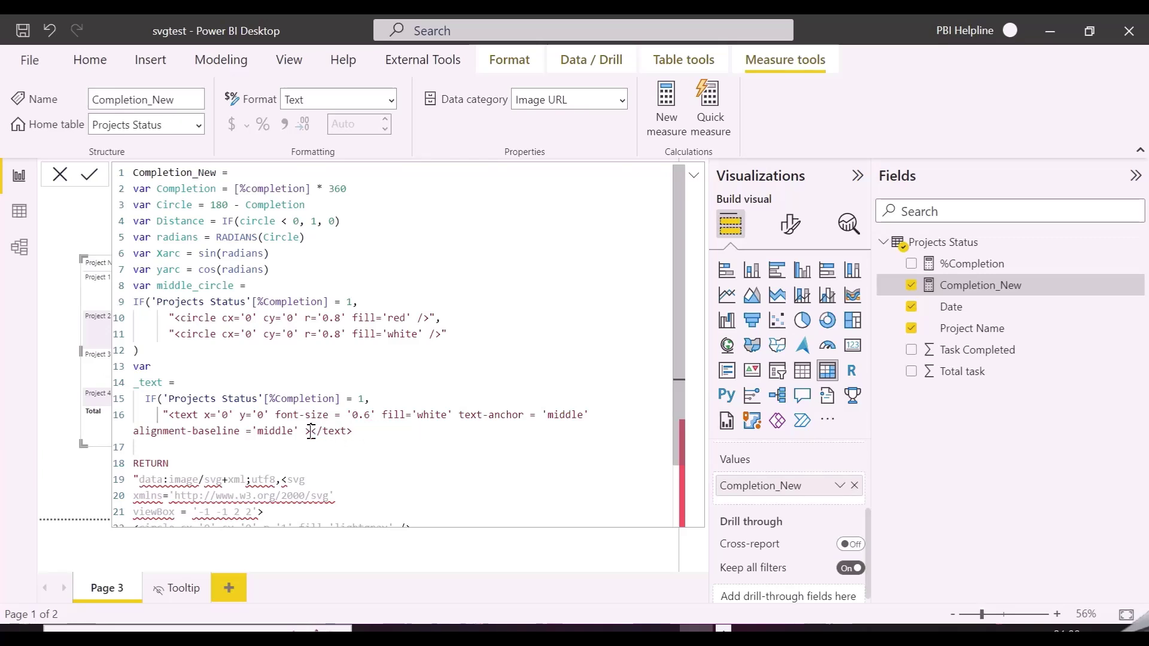
pyautogui.write('OK')
pyautogui.write('",')
pyautogui.press('Return')
pyautogui.press('Return')
pyautogui.moveTo(376, 431); pyautogui.dragTo(162, 414)
pyautogui.hotkey('ctrl', 'c')
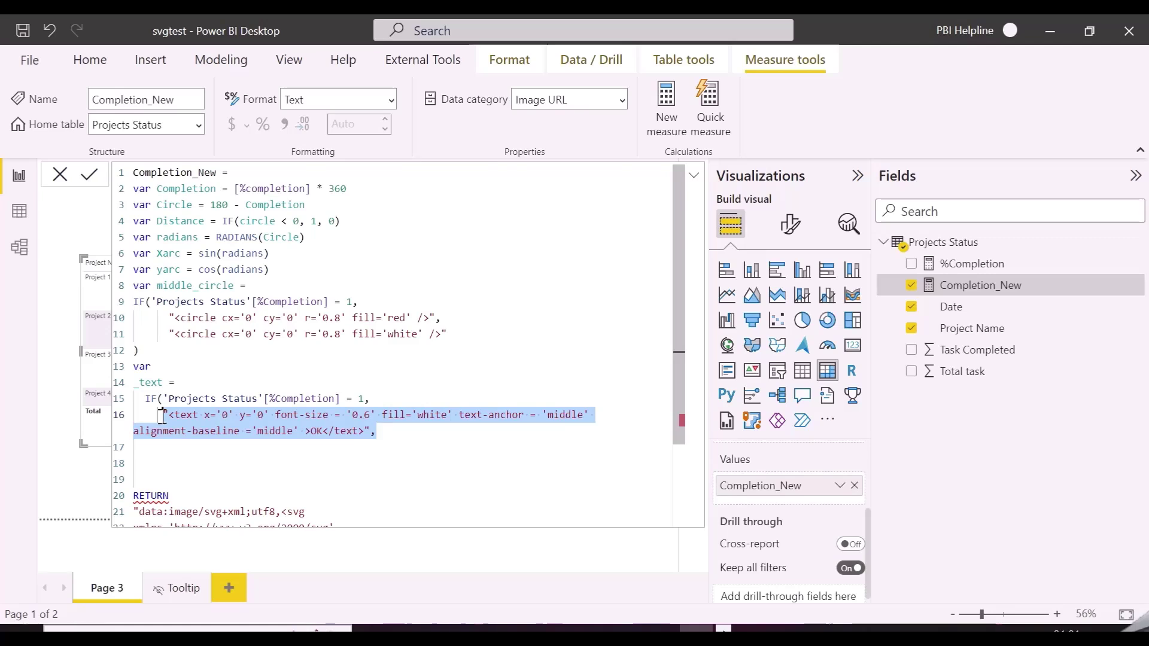
# Duplicate the label line and make it show FORMAT('Projects Status'[%Completion], "0%") for unfinished days.
pyautogui.click(164, 450)
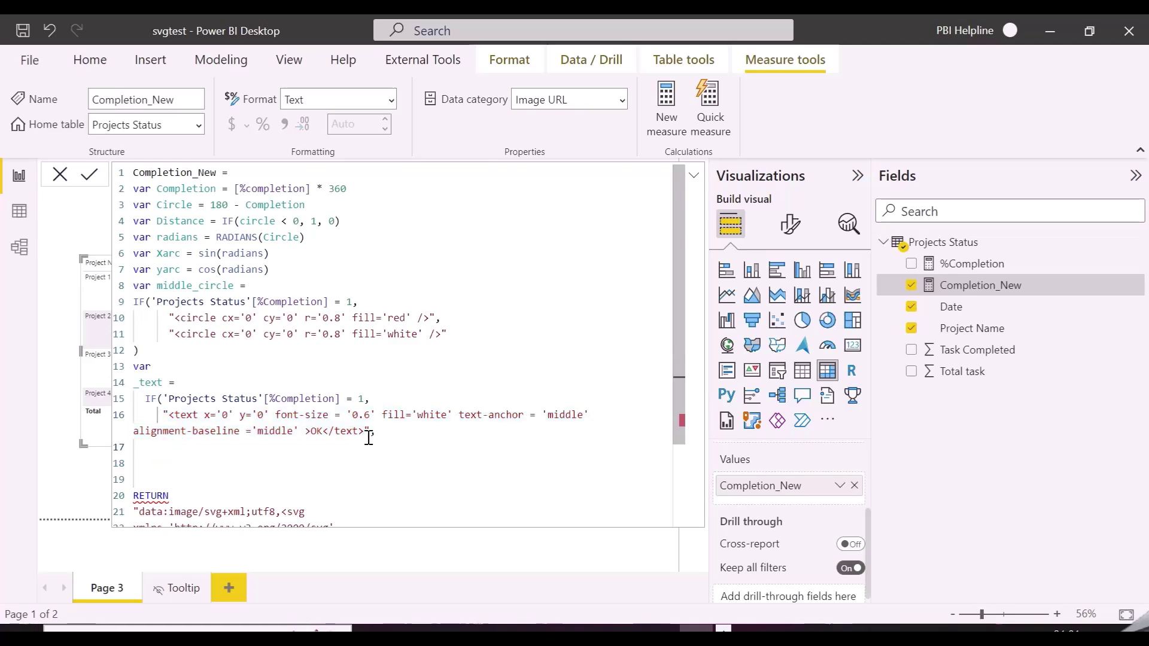
pyautogui.hotkey('ctrl', 'v')
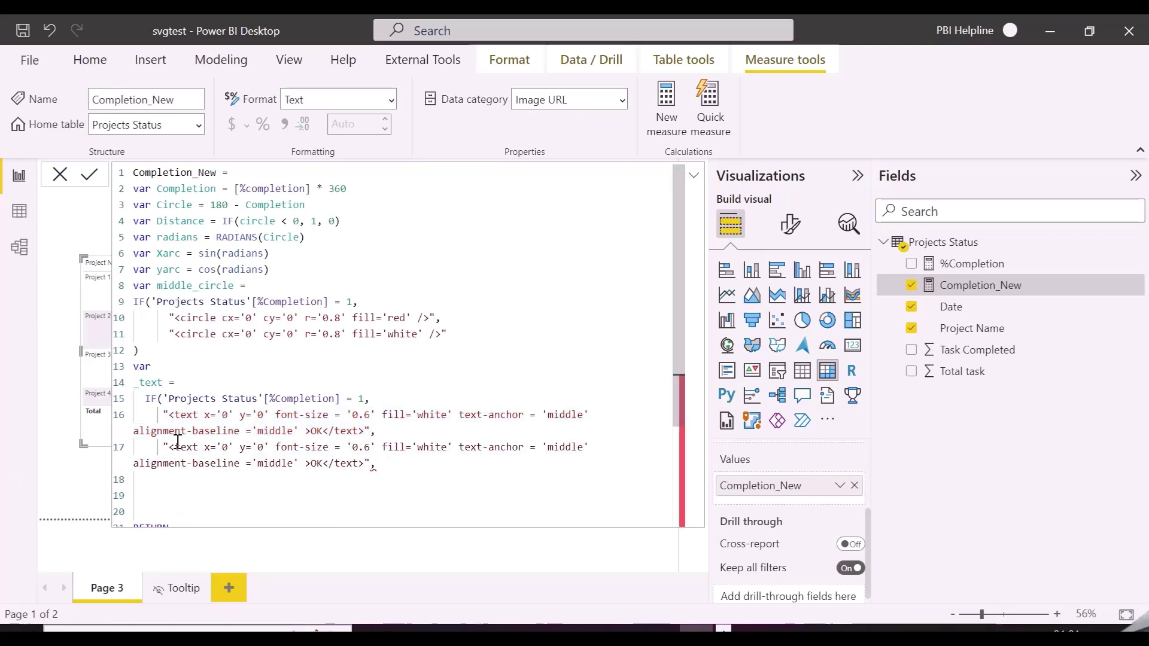
pyautogui.doubleClick(312, 464)
pyautogui.press('BackSpace')
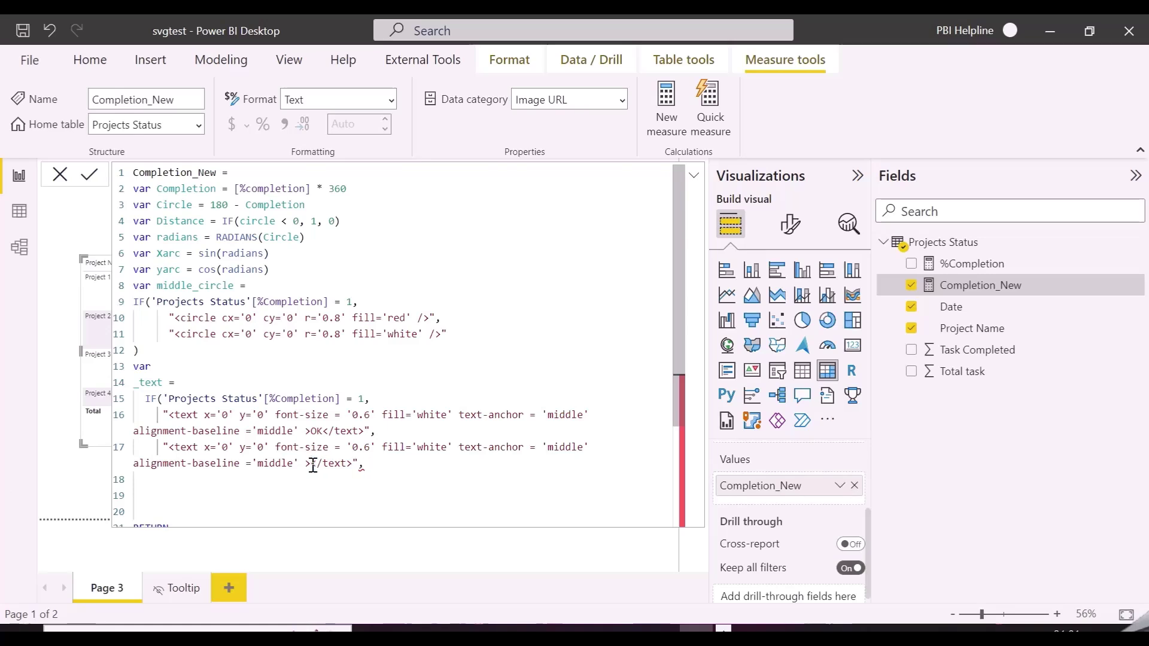
pyautogui.write('&FORMAT(')
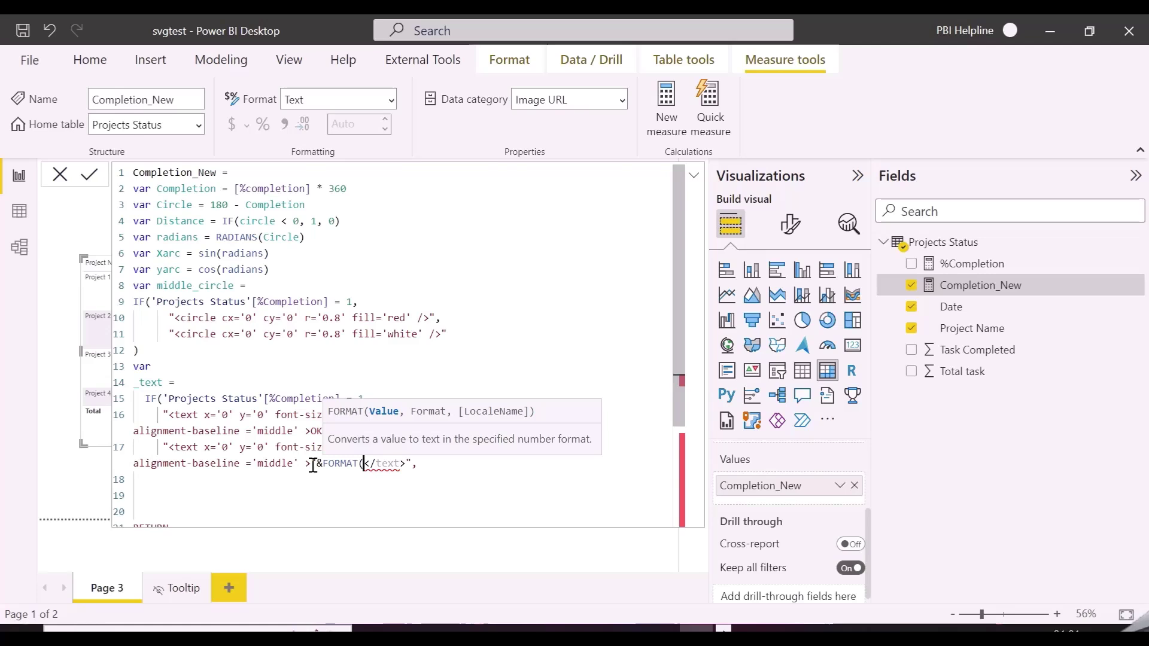
pyautogui.write("'Projects Status'[%Completion]")
pyautogui.press('Tab')
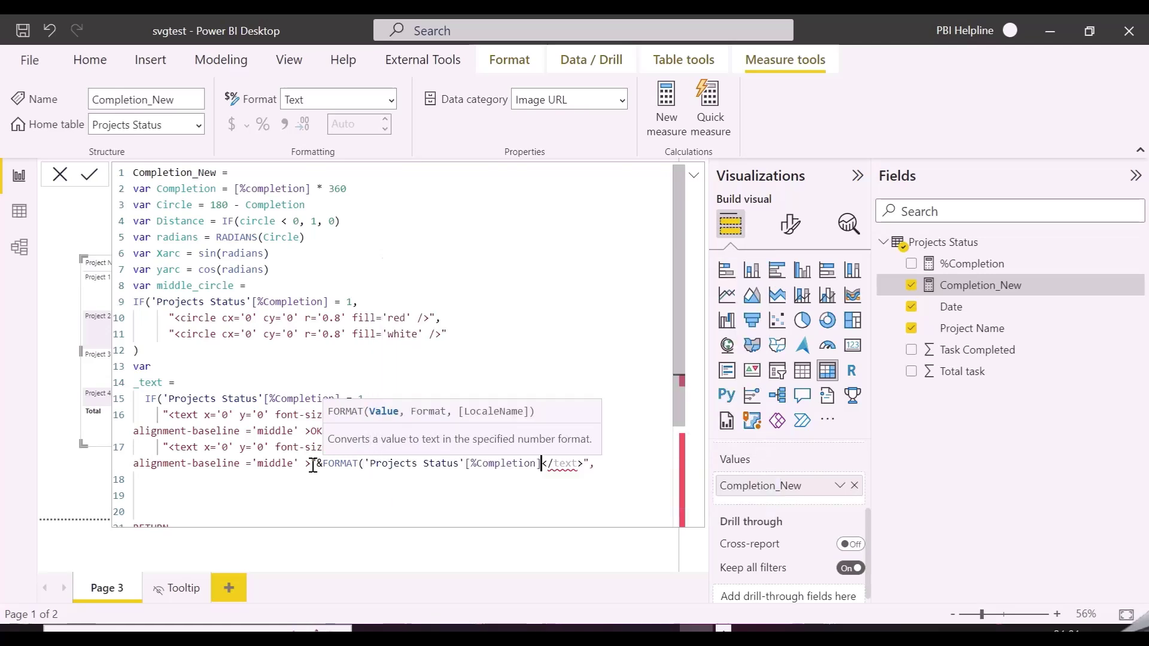
pyautogui.write(', "')
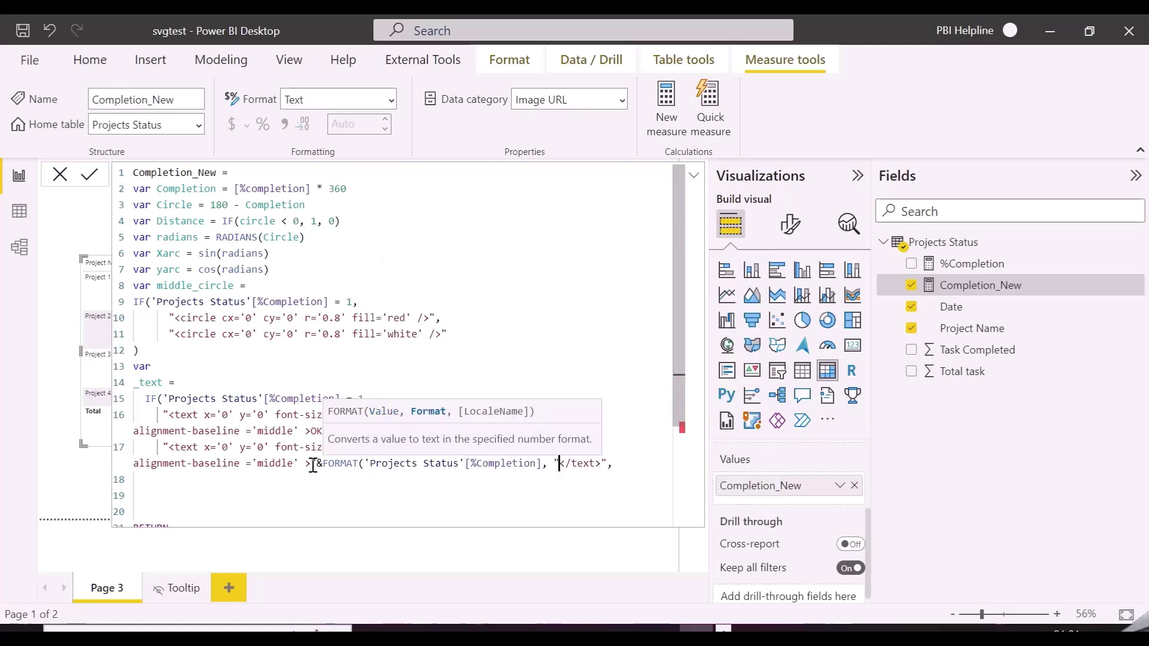
pyautogui.write('0%"')
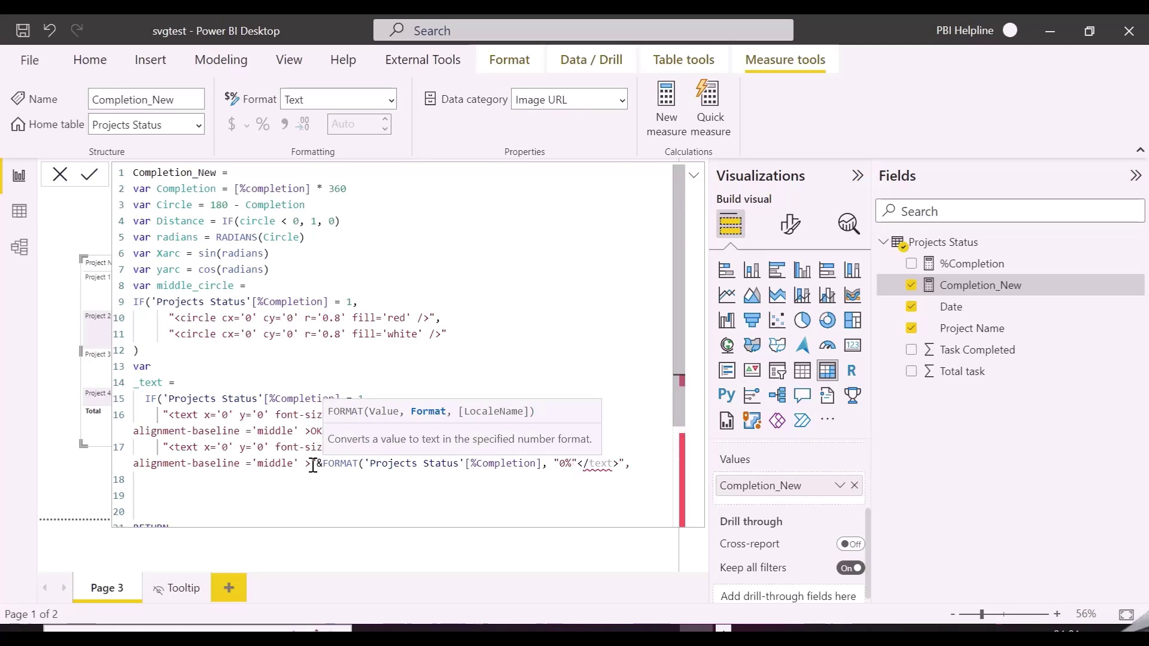
pyautogui.write(')')
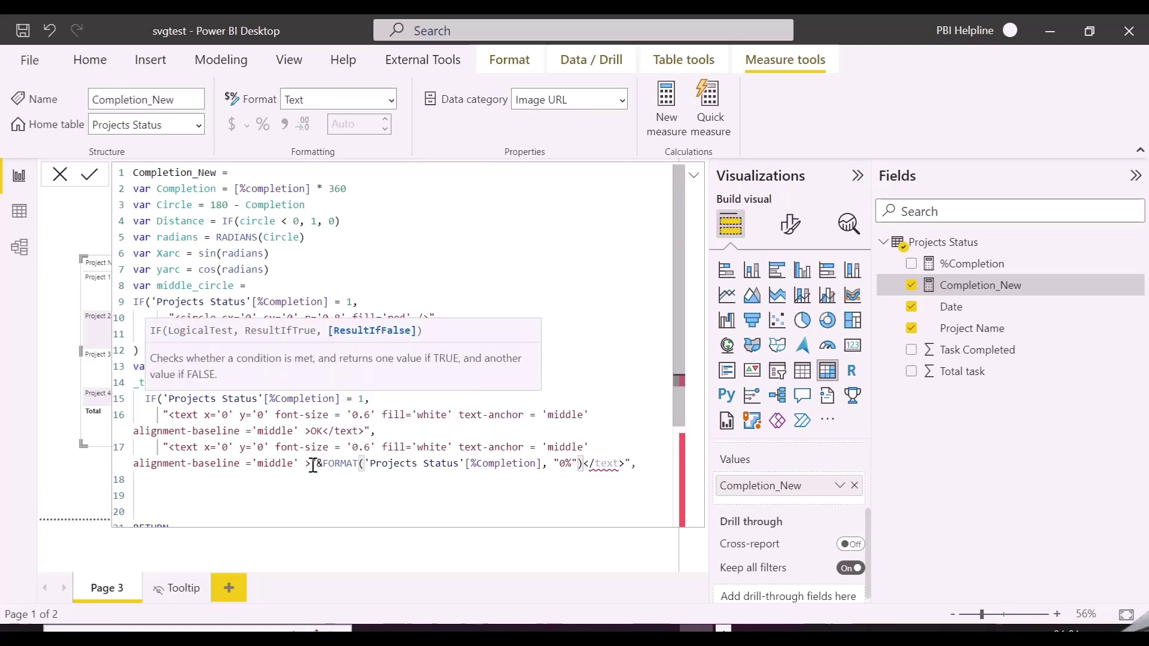
pyautogui.write('&"')
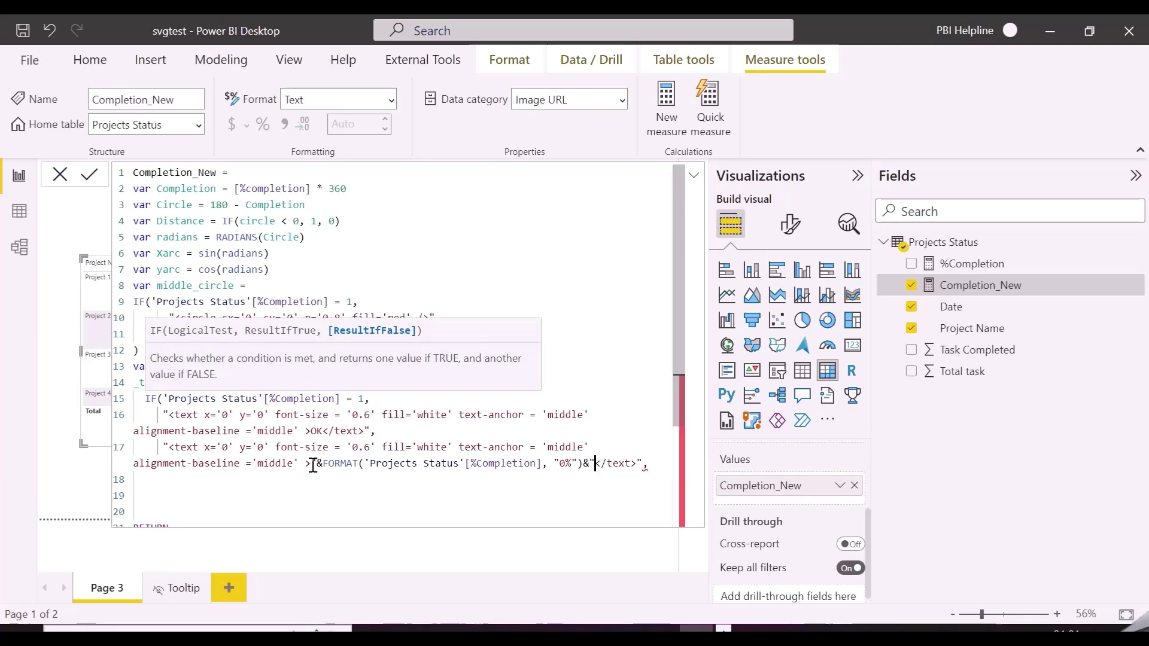
pyautogui.click(646, 464)
pyautogui.write(',')
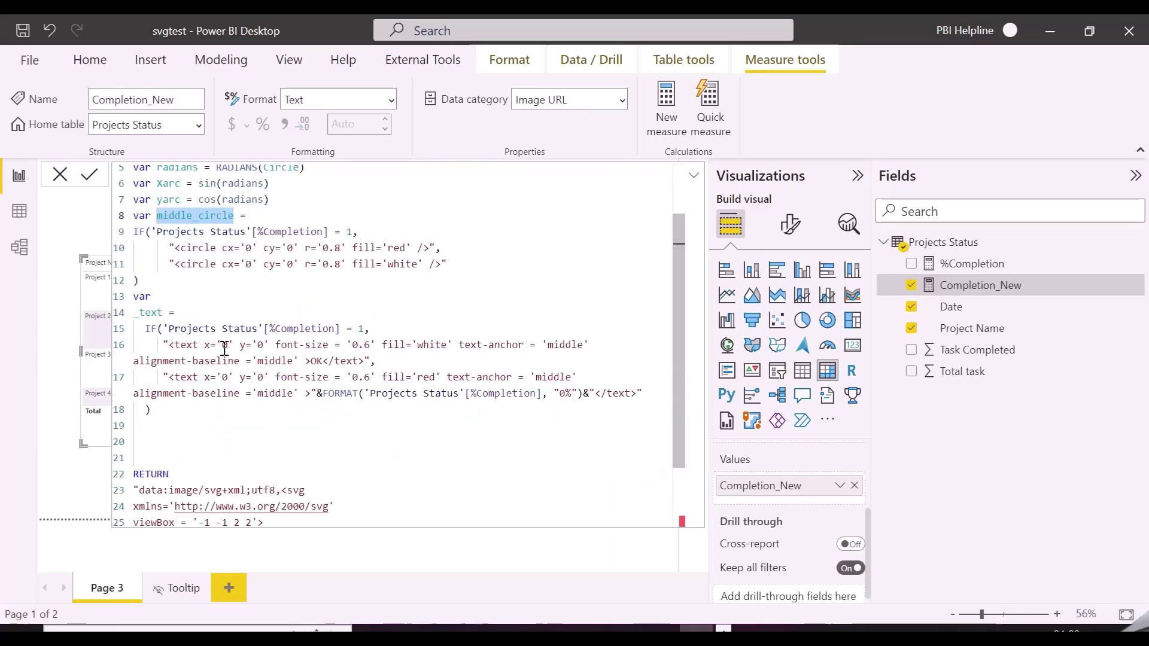
# Append &middle_circle&_text& after the path in the SVG string and commit the measure.
pyautogui.scroll(-2, 237, 363)
pyautogui.click(193, 502)
pyautogui.write('&middle_circle&_text')
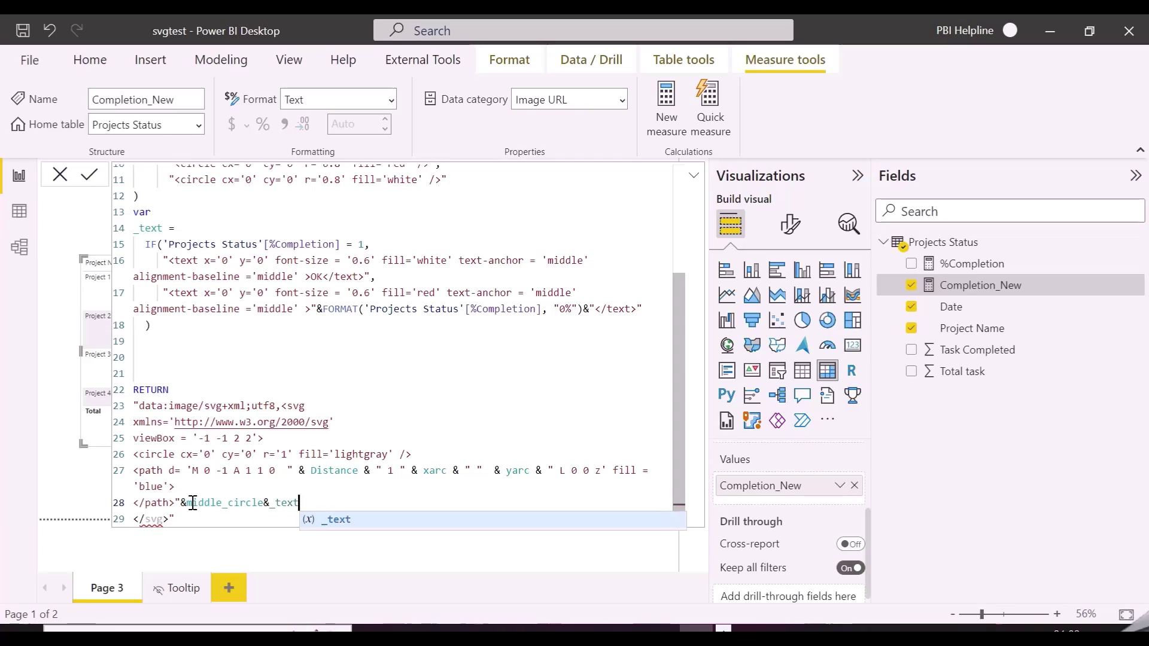
pyautogui.write('&"')
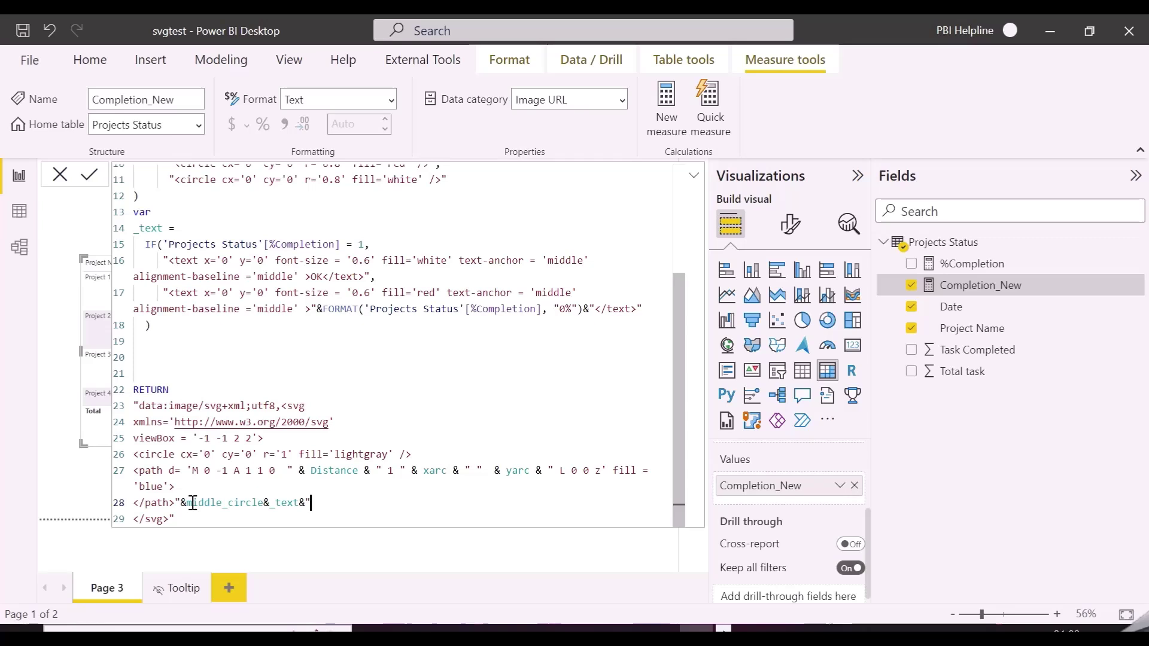
pyautogui.click(96, 177)
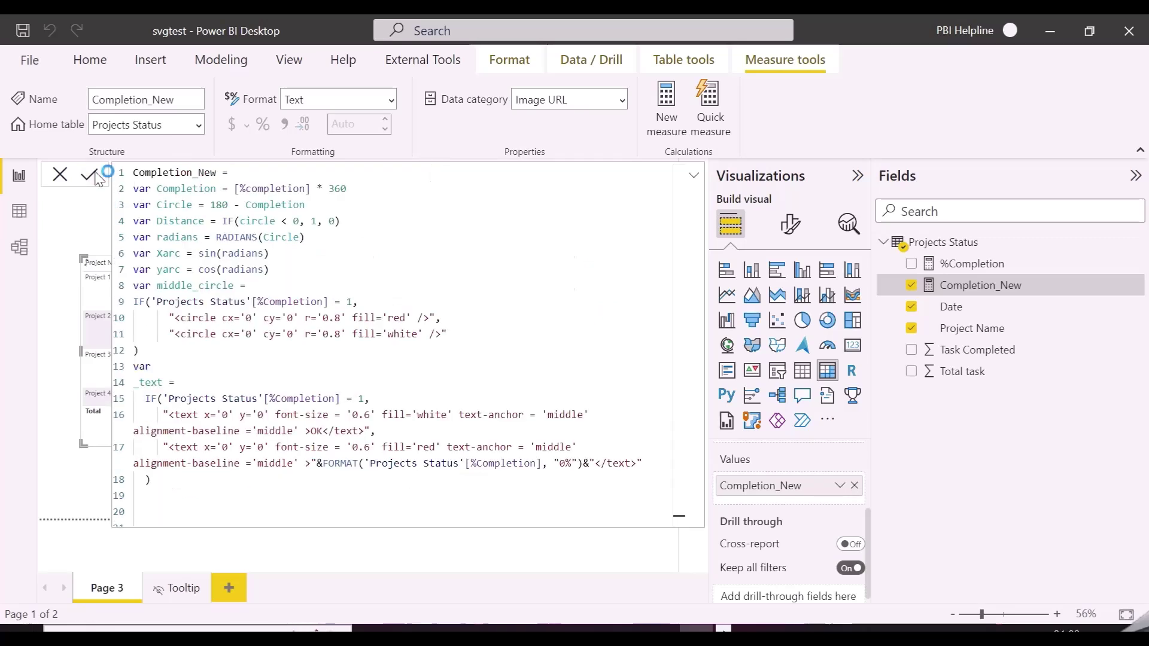
# Give the matrix column headers a magenta background and confirm its hex is #AB2065.
pyautogui.click(693, 178)
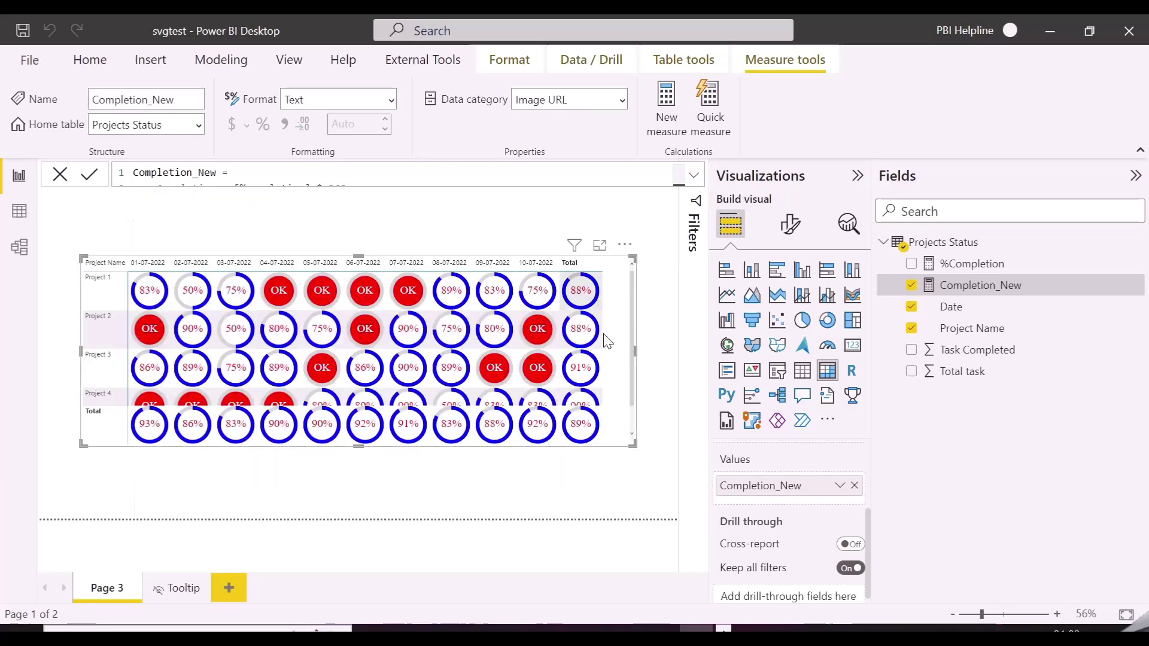
pyautogui.click(791, 225)
pyautogui.click(779, 469)
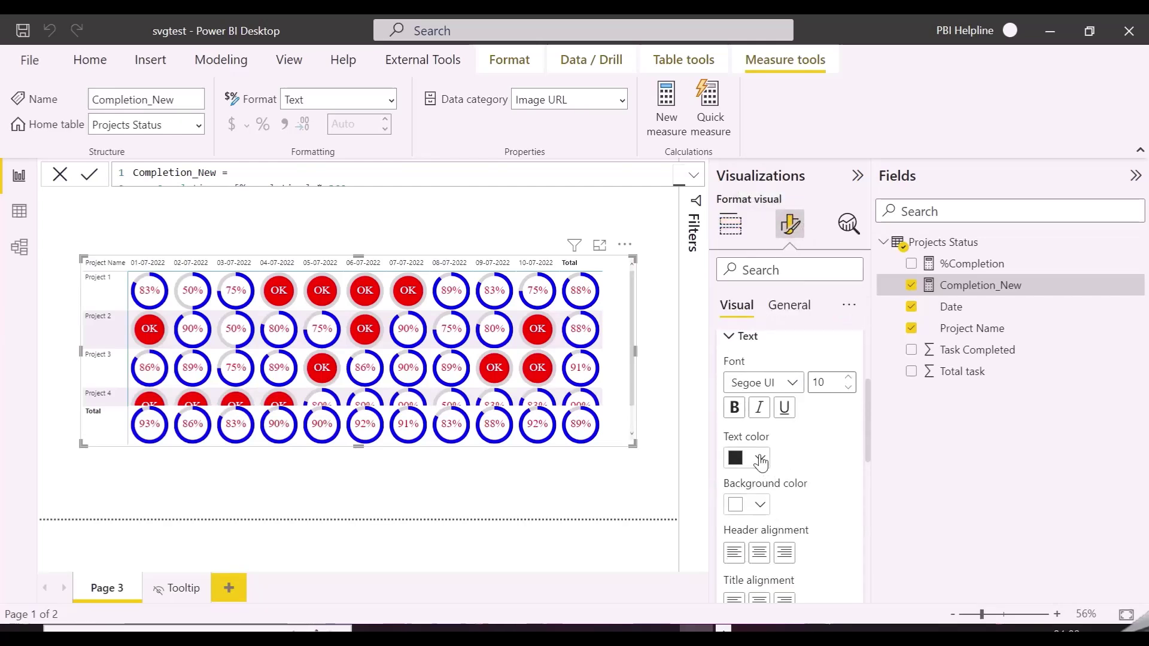
pyautogui.click(760, 505)
pyautogui.click(746, 427)
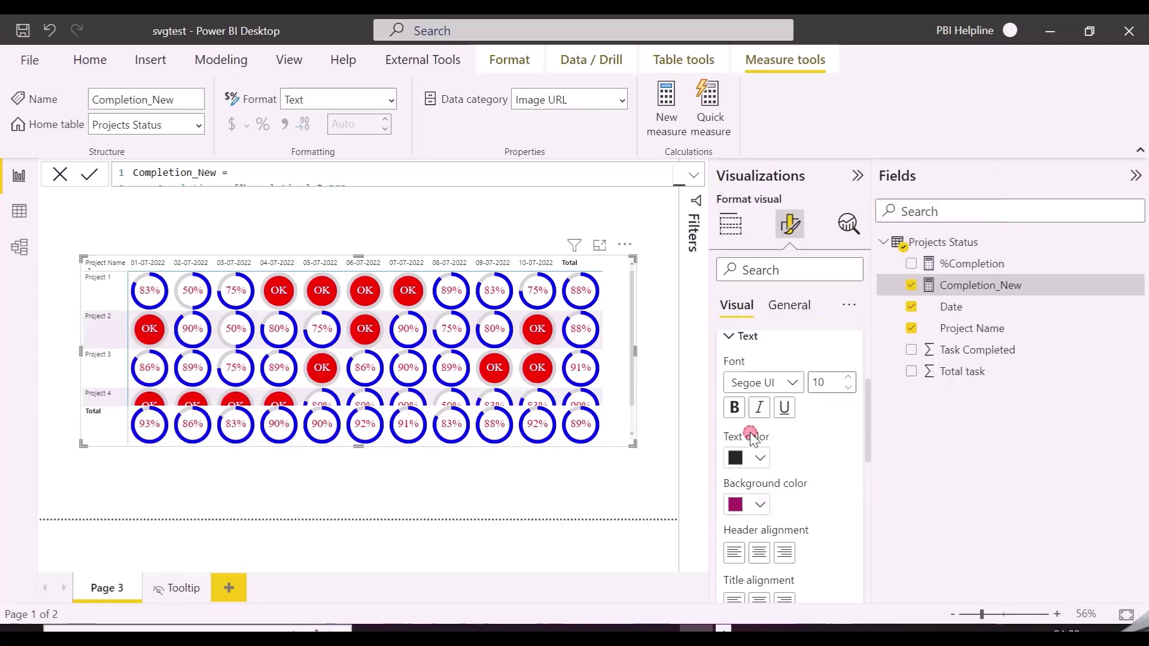
pyautogui.click(761, 505)
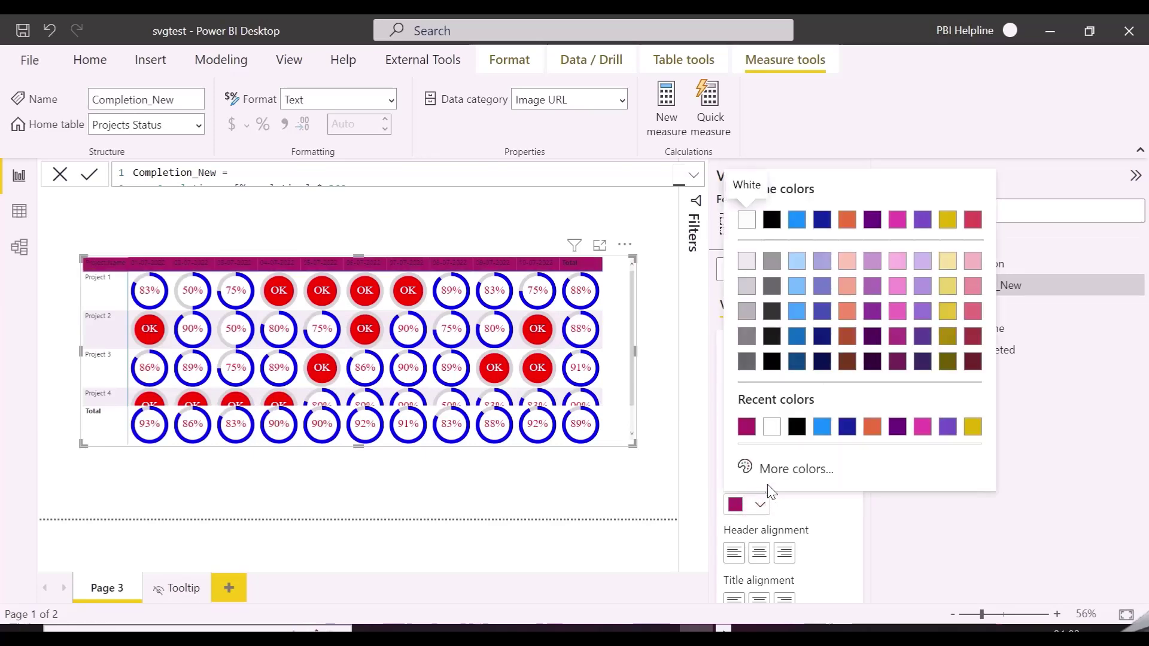
pyautogui.click(778, 469)
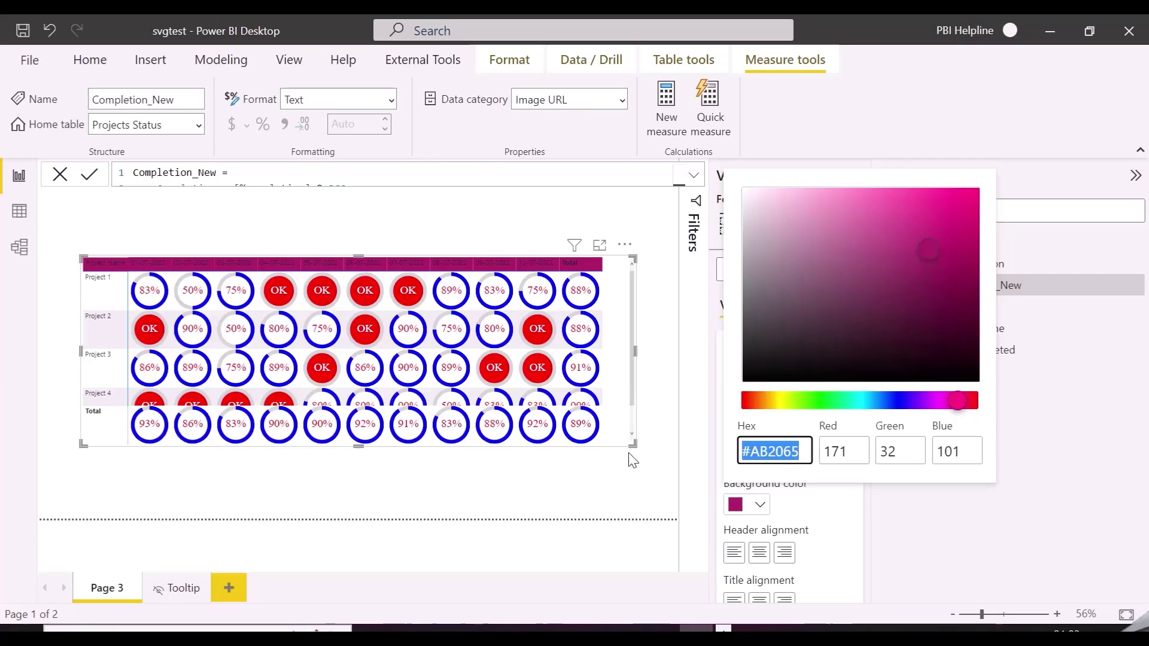
pyautogui.click(708, 175)
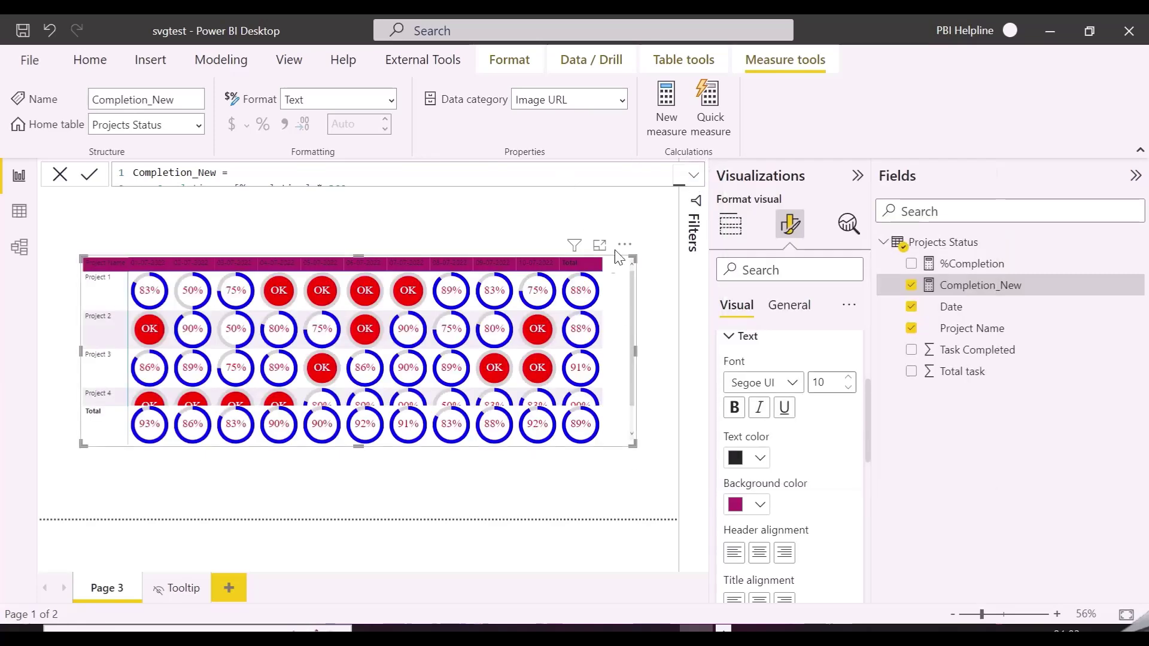
# Replace the red fills on lines 10 and 17 and the blue ring fill on line 27 with #AB2065.
pyautogui.click(694, 175)
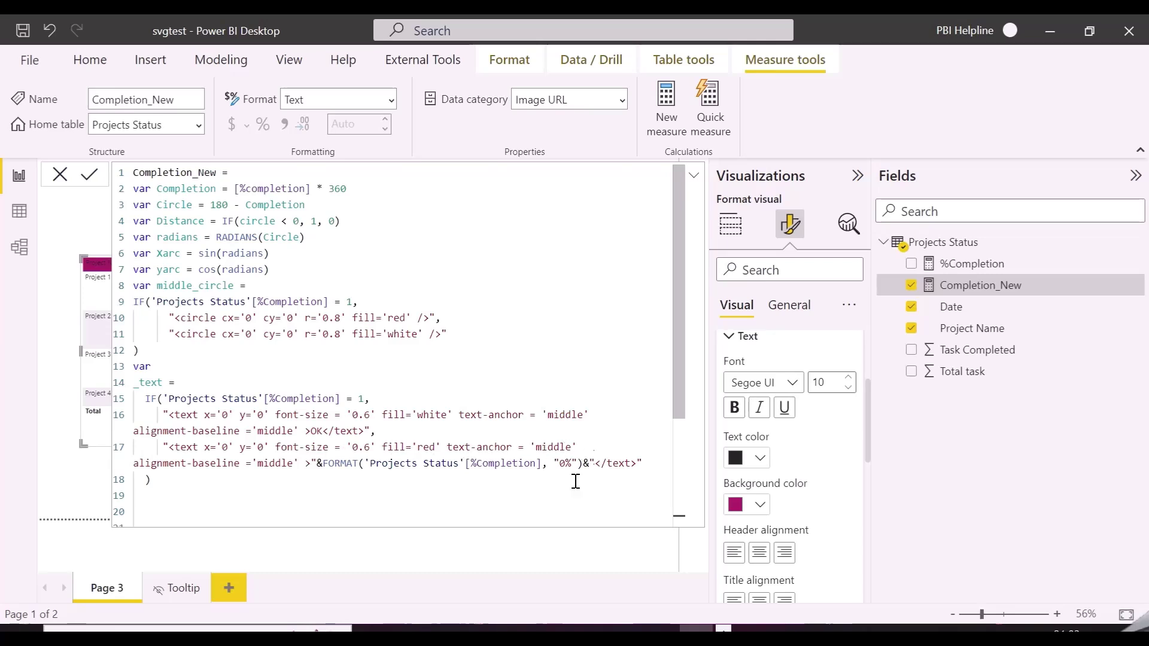
pyautogui.doubleClick(420, 448)
pyautogui.write('#AB2065')
pyautogui.doubleClick(402, 317)
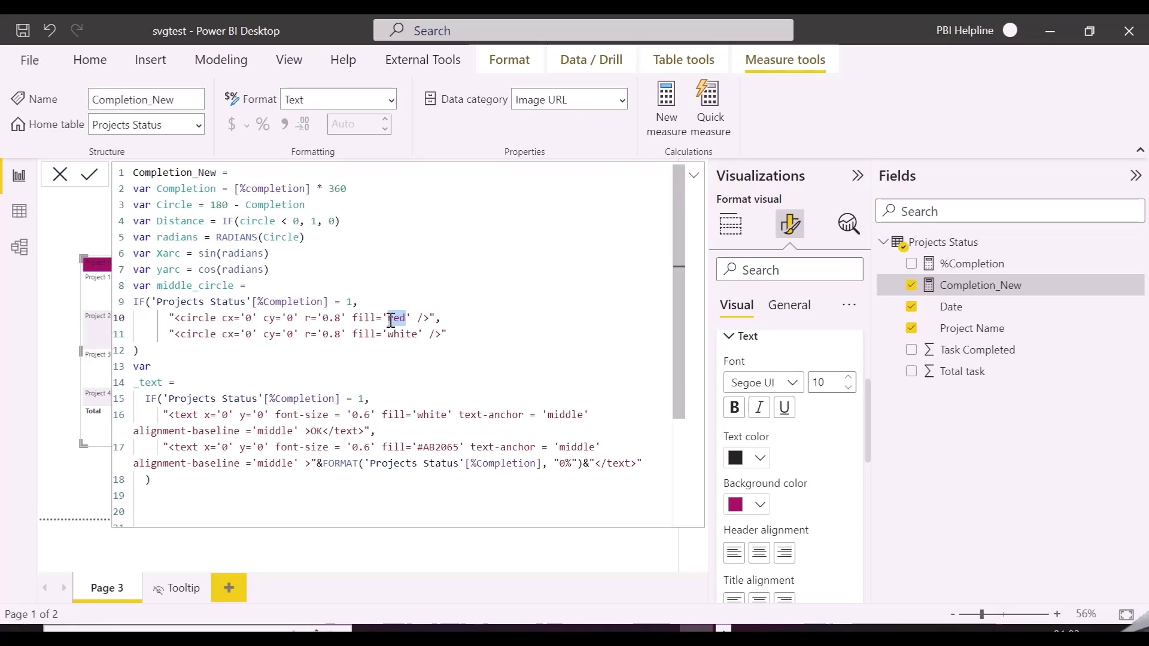
pyautogui.write('#AB2065')
pyautogui.scroll(-3, 428, 405)
pyautogui.doubleClick(145, 487)
pyautogui.write('#AB2065')
pyautogui.click(90, 178)
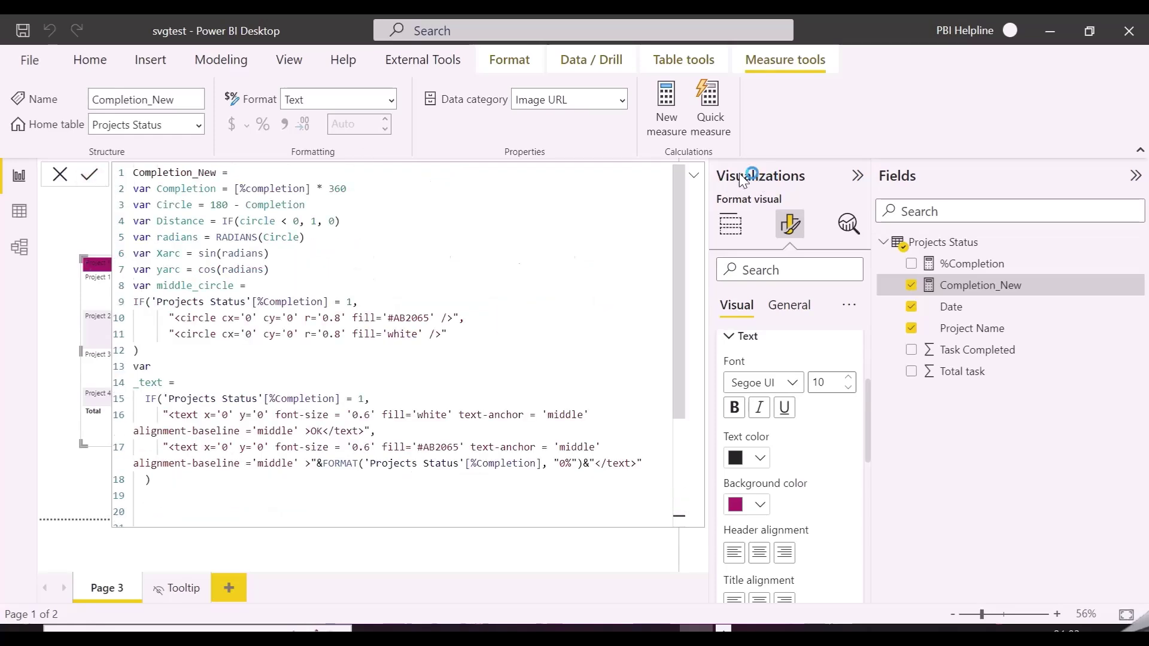
# Apply the None style preset to the matrix.
pyautogui.click(693, 174)
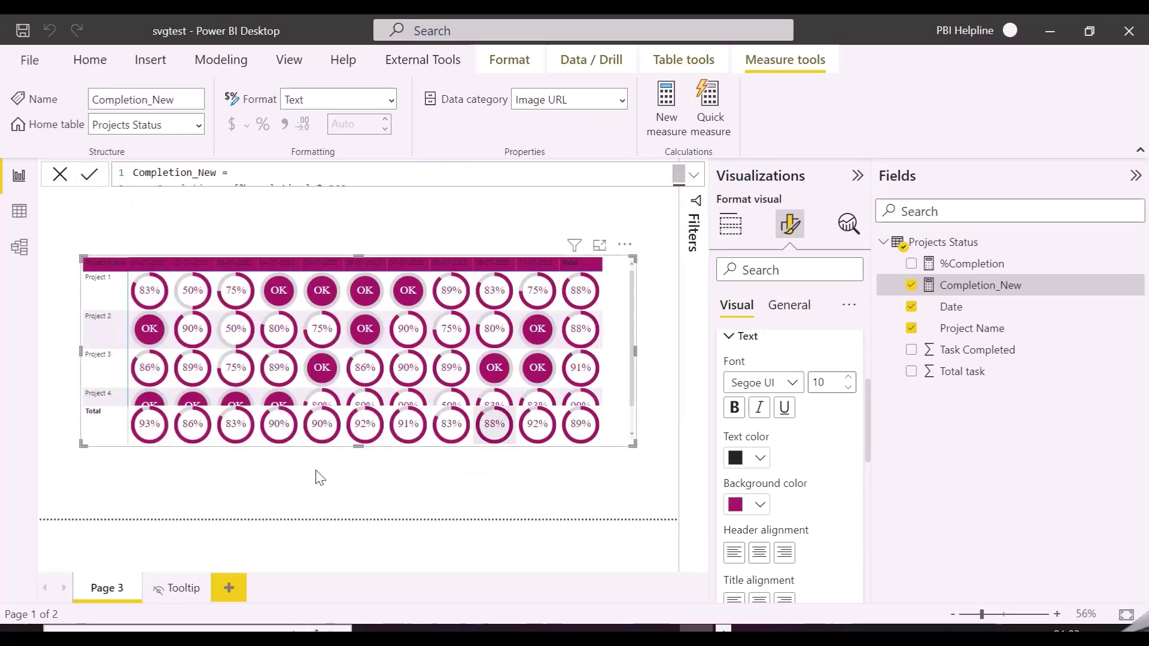
pyautogui.click(323, 440)
pyautogui.click(736, 306)
pyautogui.click(785, 363)
pyautogui.click(787, 383)
pyautogui.click(767, 433)
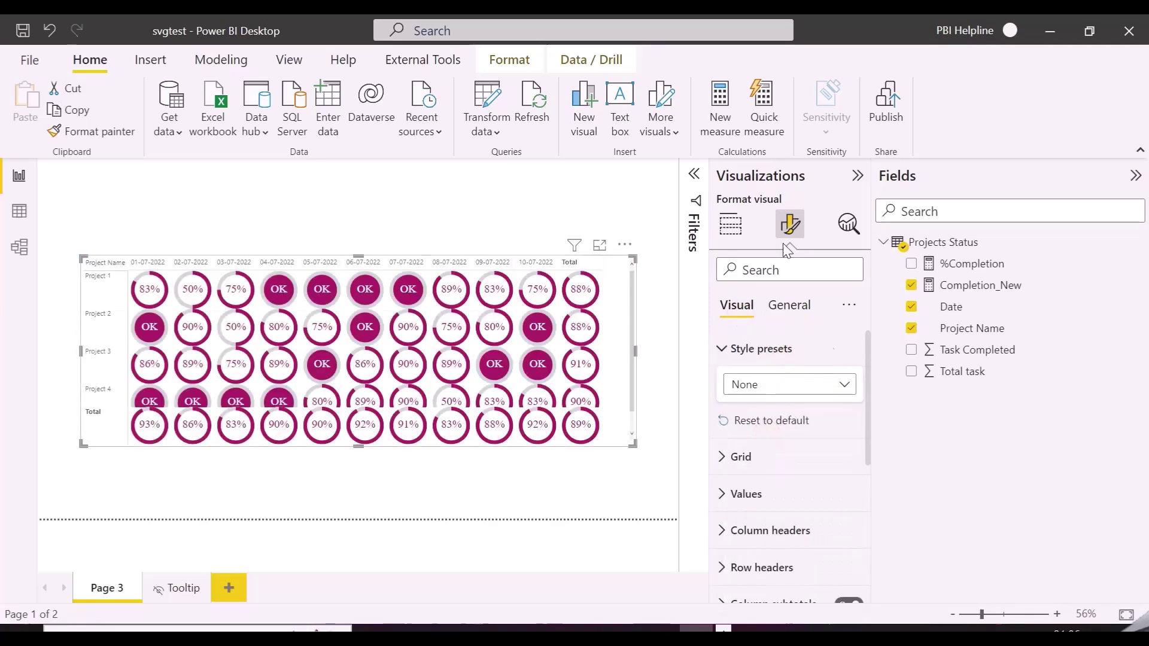
# Style the column headers with a magenta background, white text and font size 12.
pyautogui.click(766, 531)
pyautogui.scroll(-3, 766, 526)
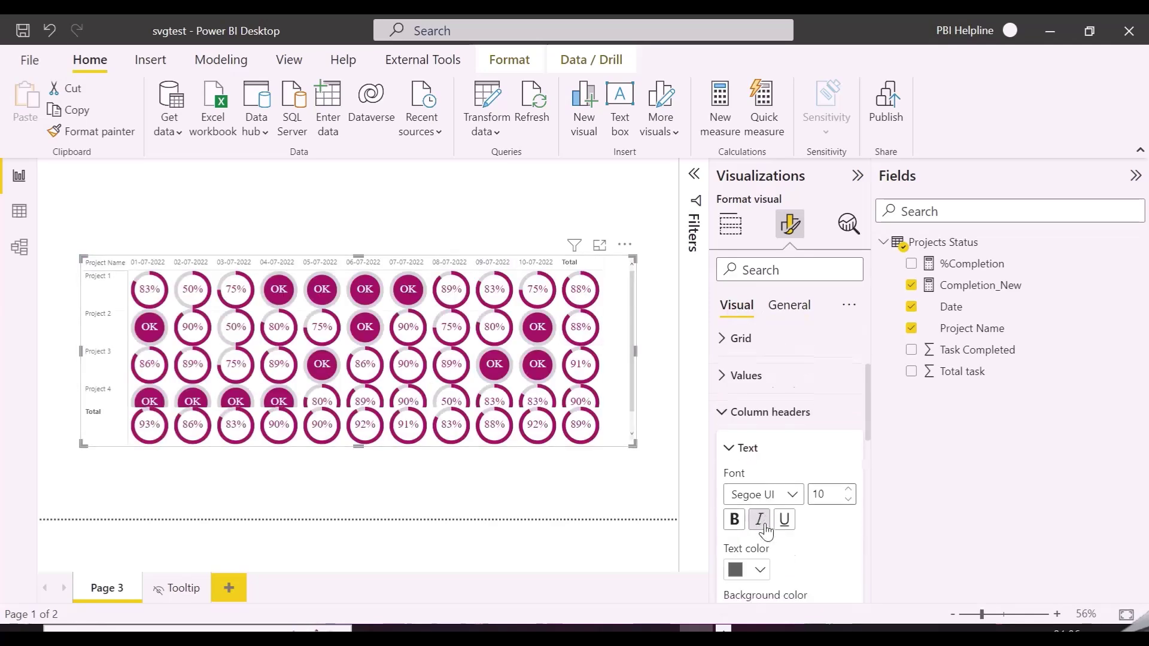
pyautogui.click(757, 499)
pyautogui.click(747, 420)
pyautogui.click(760, 451)
pyautogui.click(772, 376)
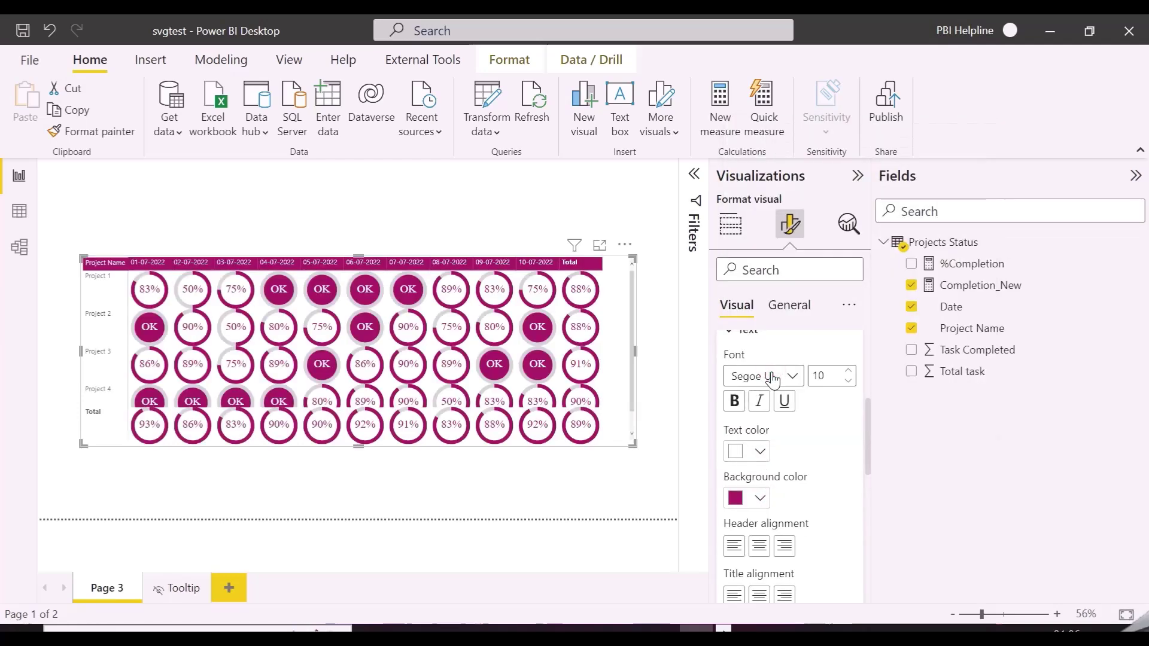
pyautogui.click(849, 371)
pyautogui.click(849, 371)
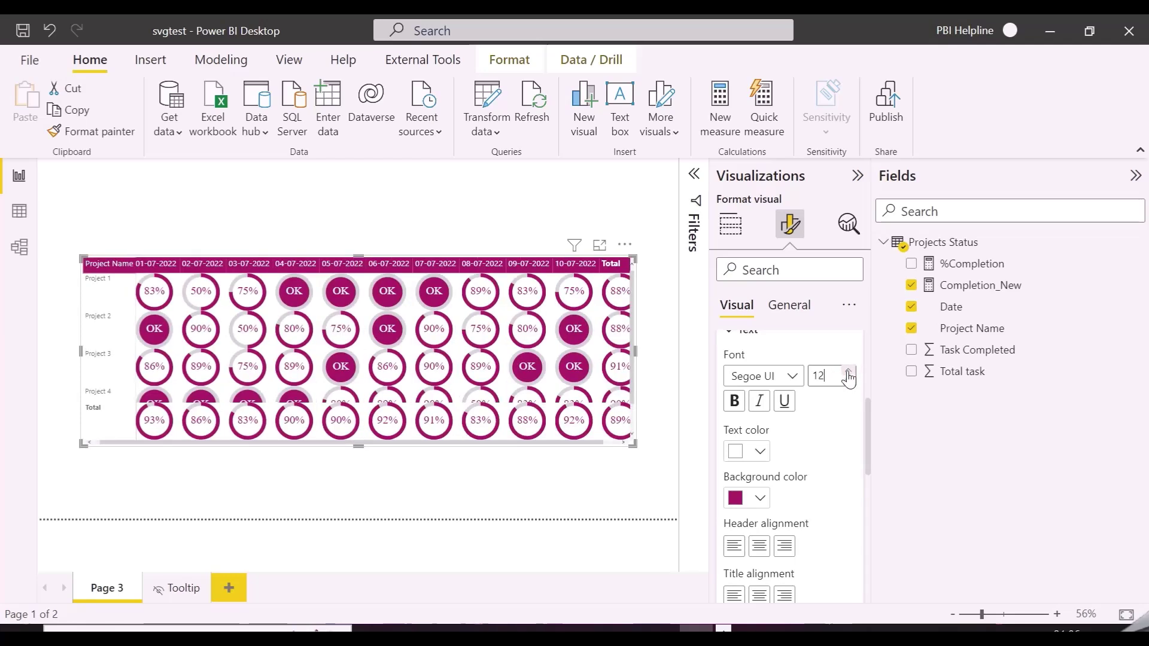
pyautogui.scroll(5, 741, 469)
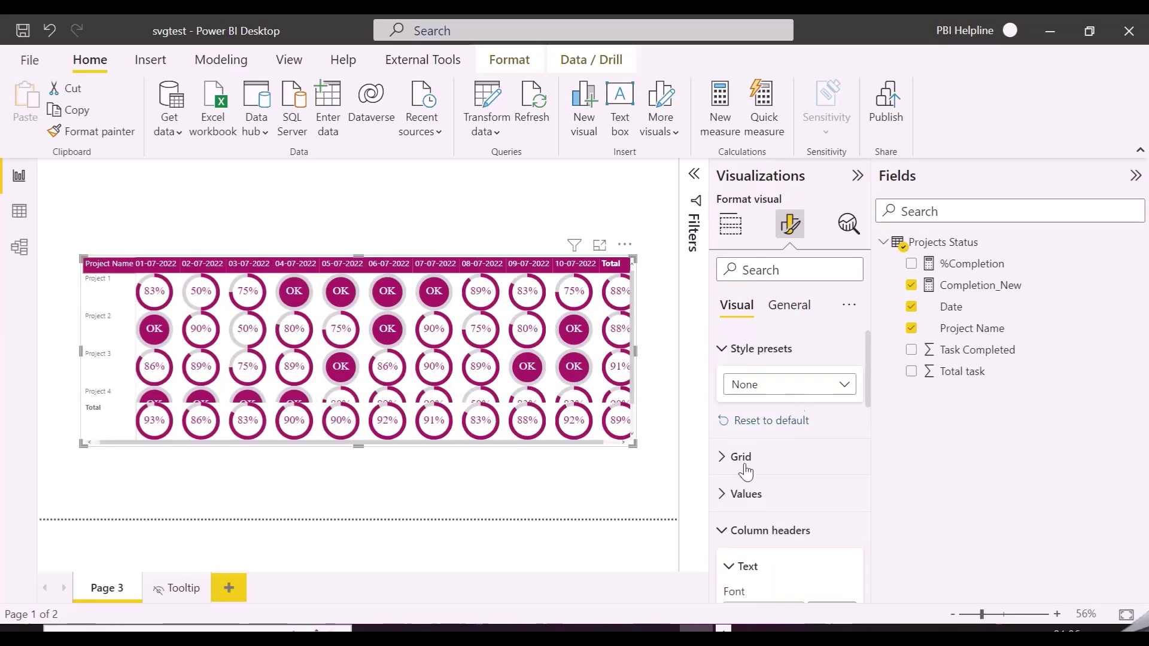
pyautogui.click(728, 530)
# Set the row headers to font size 12 with magenta text.
pyautogui.scroll(-3, 754, 509)
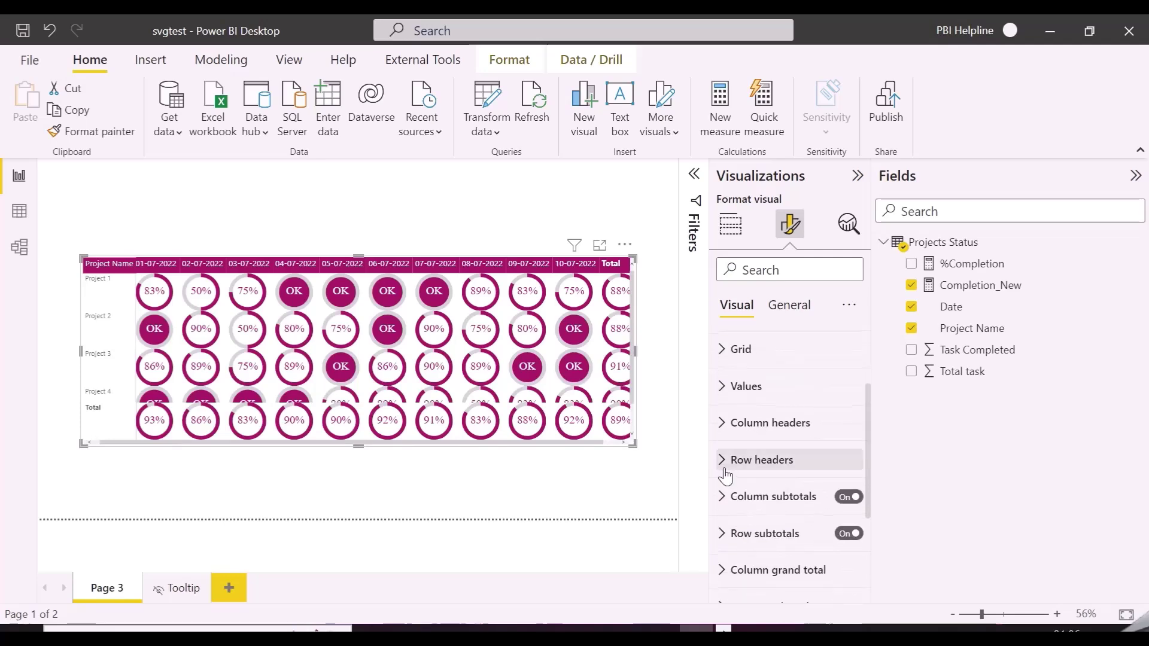
pyautogui.click(727, 461)
pyautogui.click(848, 393)
pyautogui.click(848, 392)
pyautogui.click(760, 473)
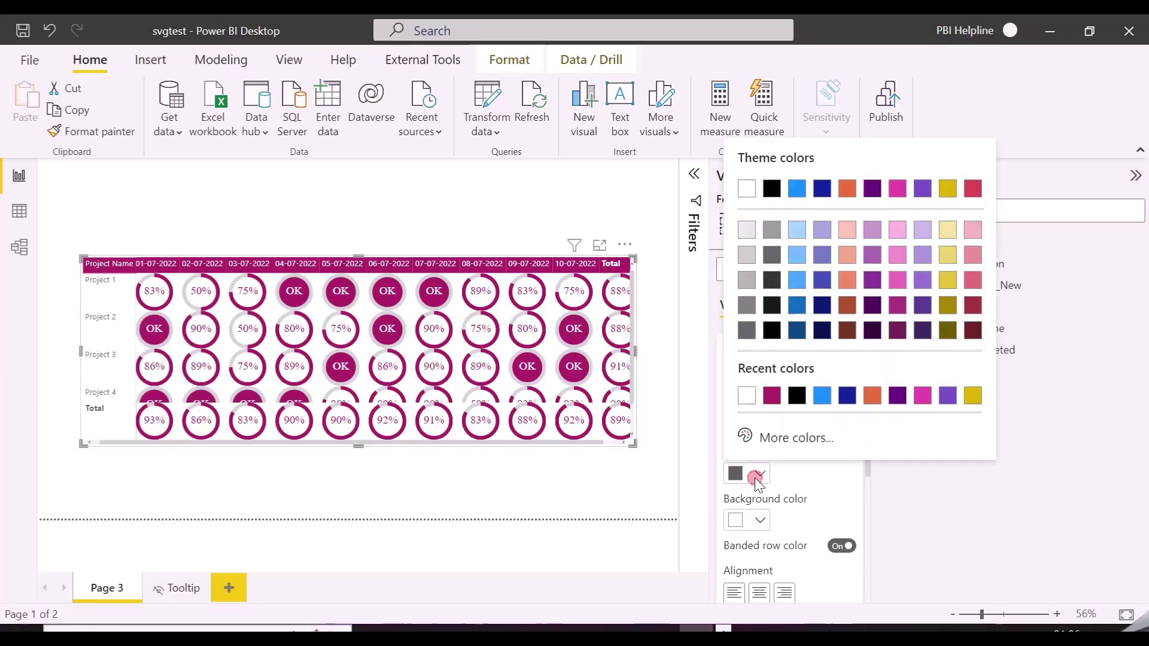
pyautogui.click(771, 397)
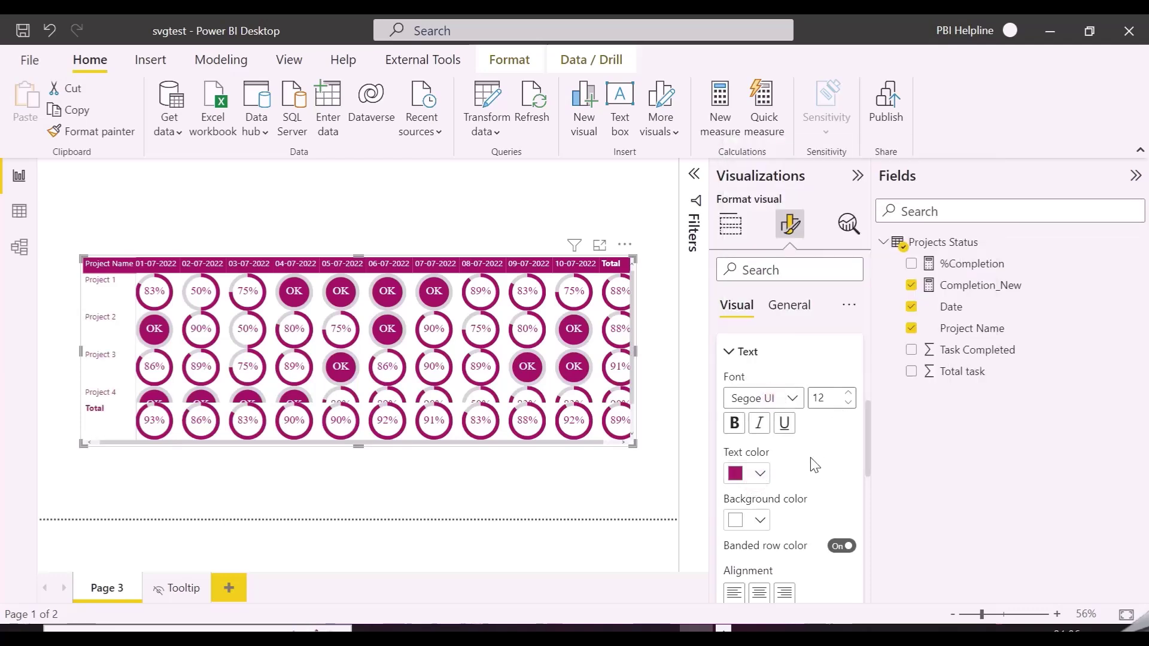
# Turn off the column and row subtotals and widen the matrix so 10-07-2022 shows fully.
pyautogui.click(782, 270)
pyautogui.write('total')
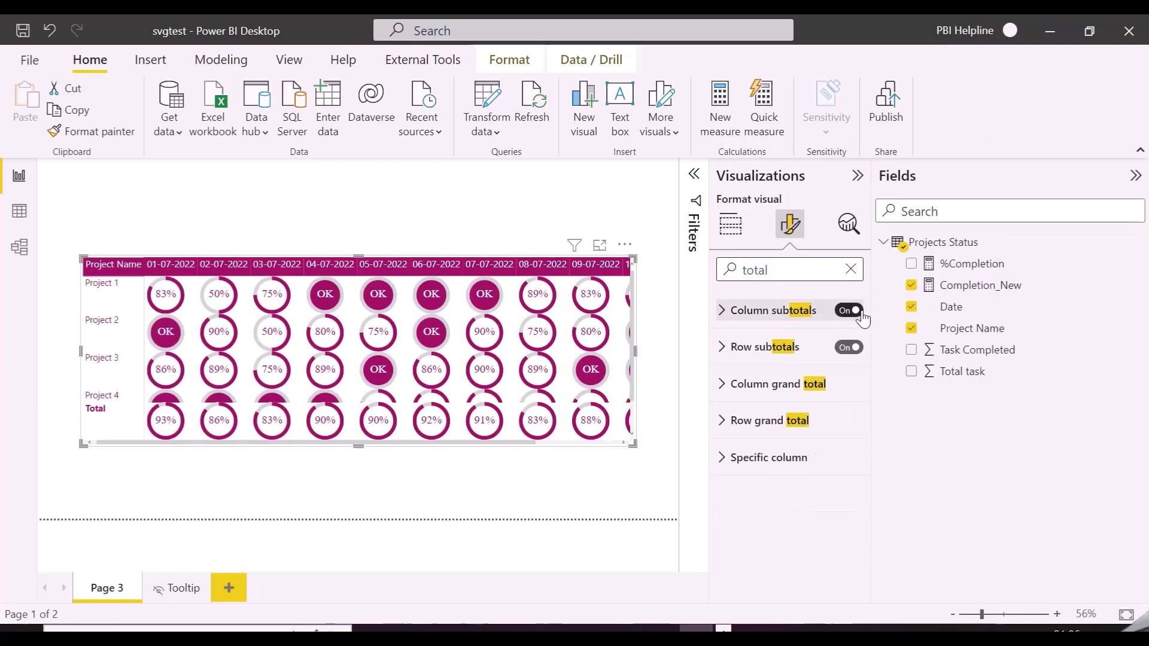
pyautogui.click(854, 311)
pyautogui.click(850, 348)
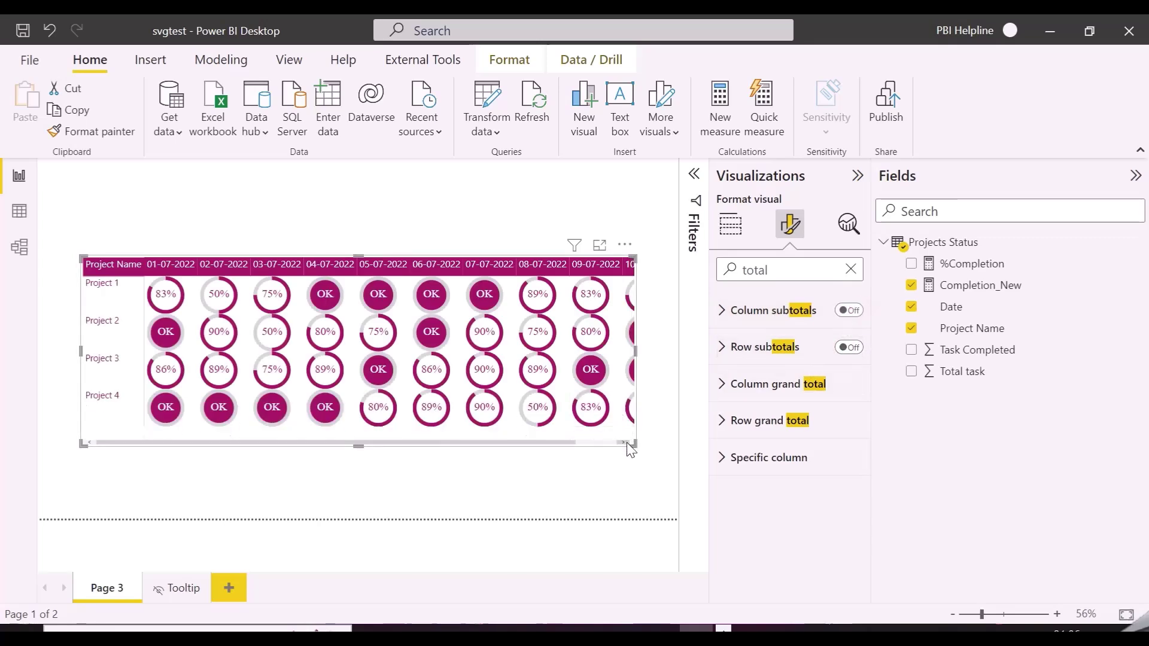
pyautogui.moveTo(631, 444); pyautogui.dragTo(678, 452)
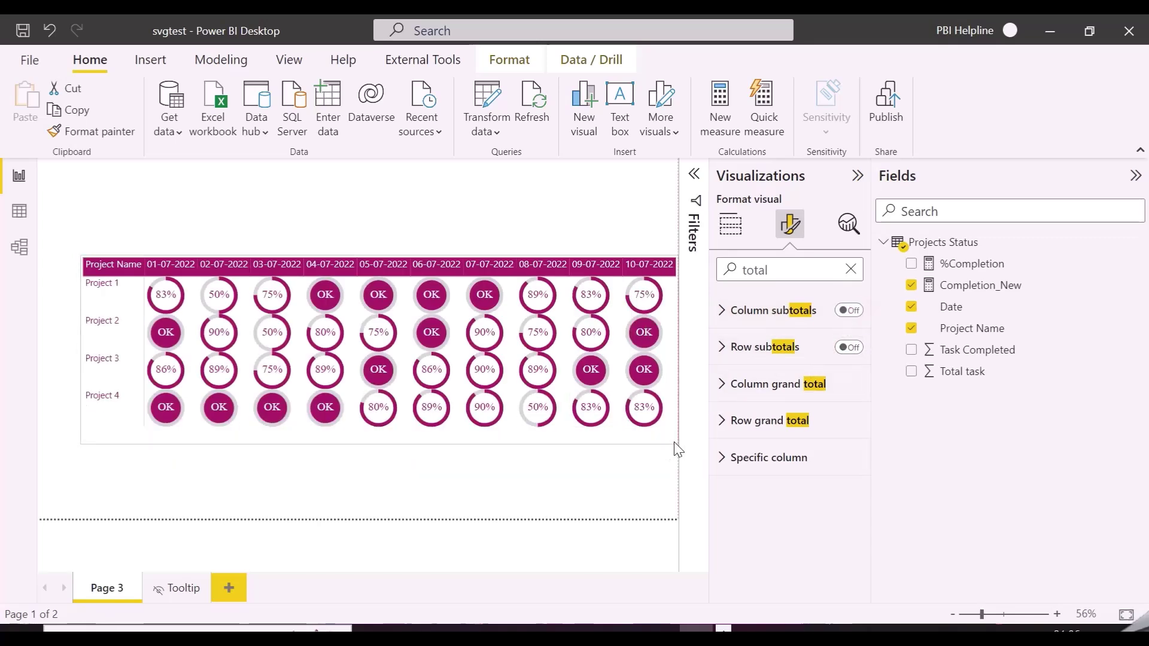
# Set the matrix grid row padding to 5 and resize the matrix to fit.
pyautogui.doubleClick(778, 270)
pyautogui.write('pad')
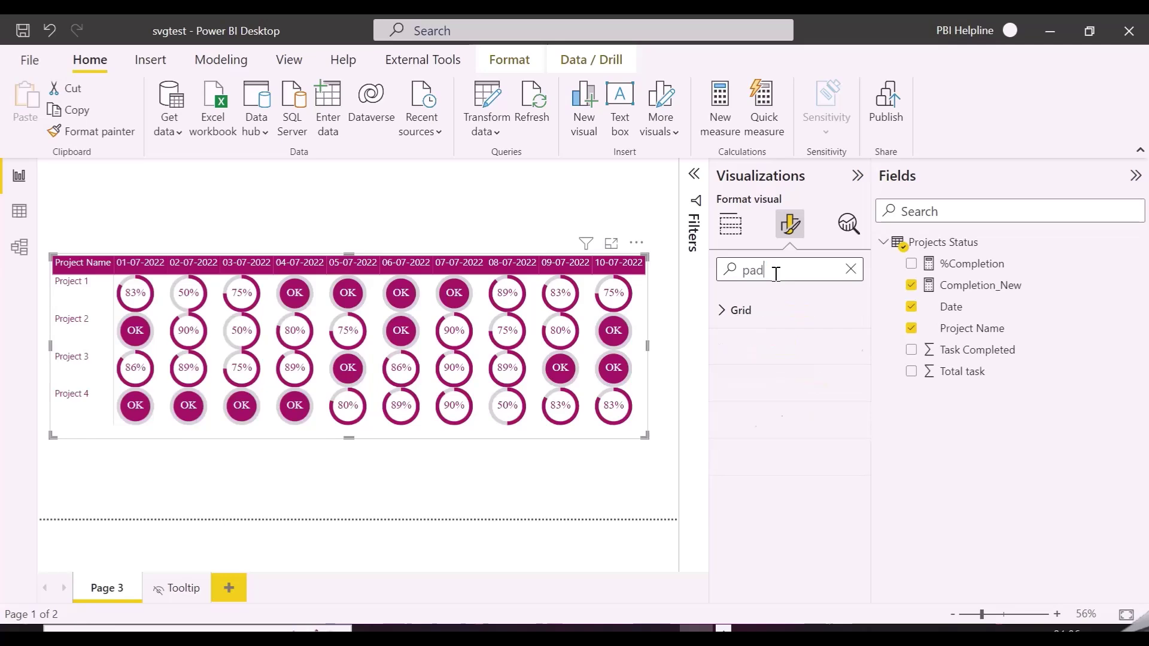
pyautogui.click(753, 315)
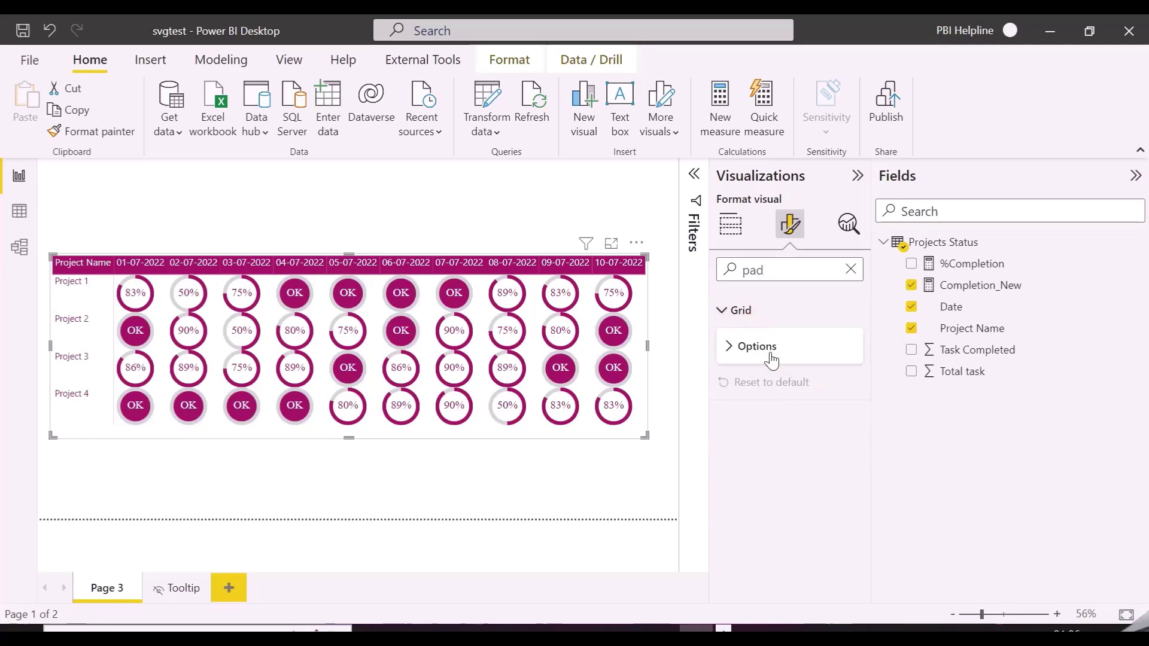
pyautogui.click(769, 348)
pyautogui.click(778, 387)
pyautogui.click(778, 387)
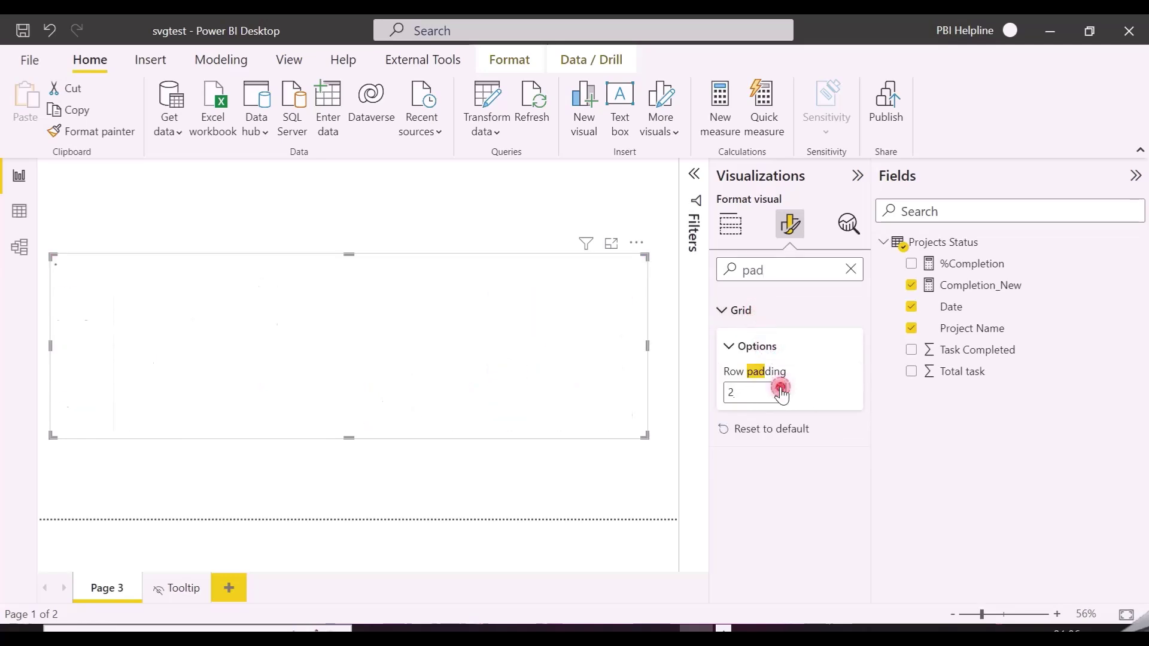
pyautogui.click(778, 388)
pyautogui.moveTo(646, 436); pyautogui.dragTo(657, 453)
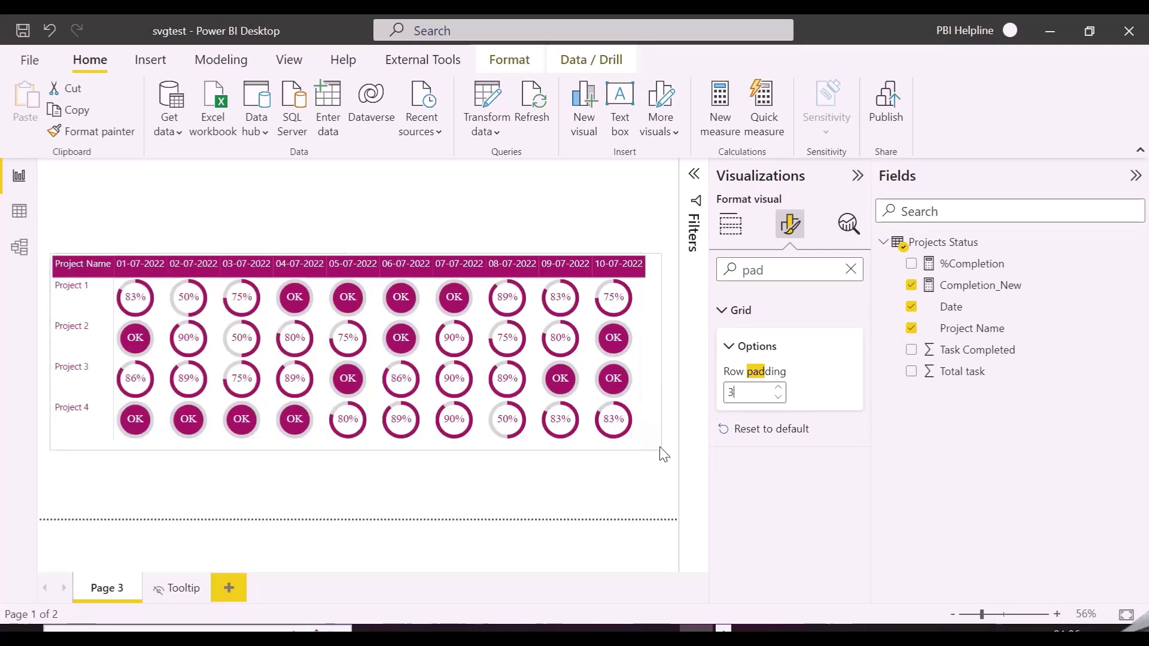
pyautogui.click(778, 387)
pyautogui.click(779, 387)
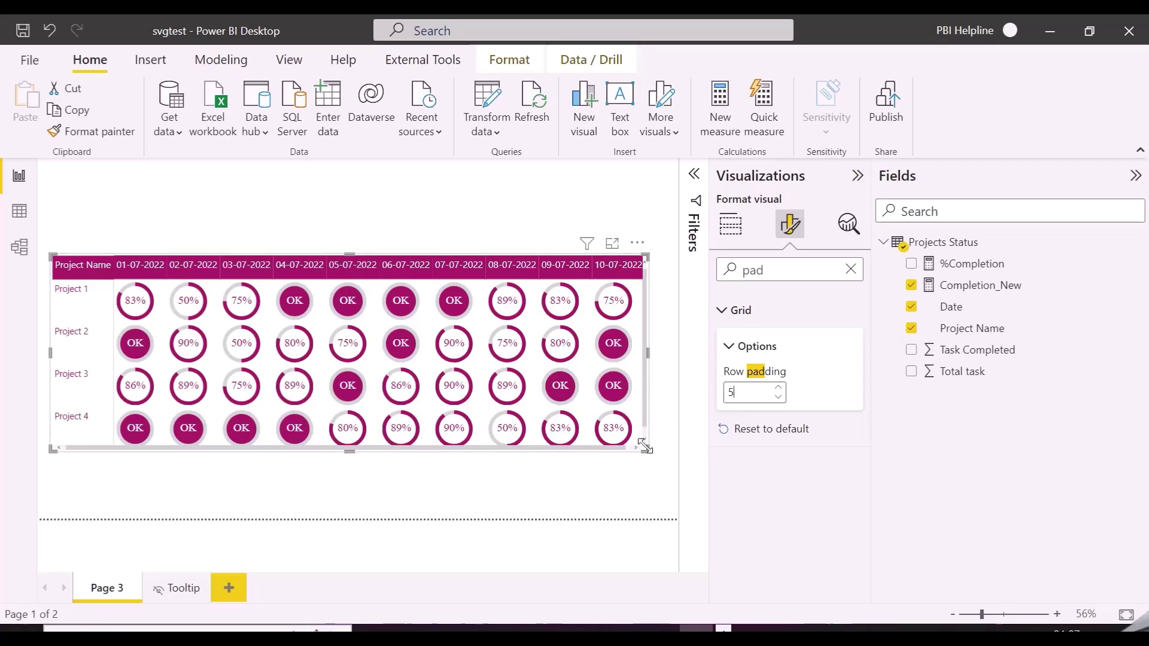
pyautogui.moveTo(645, 448)
pyautogui.mouseDown()
pyautogui.moveTo(656, 472)
pyautogui.moveTo(649, 462)
pyautogui.mouseUp()
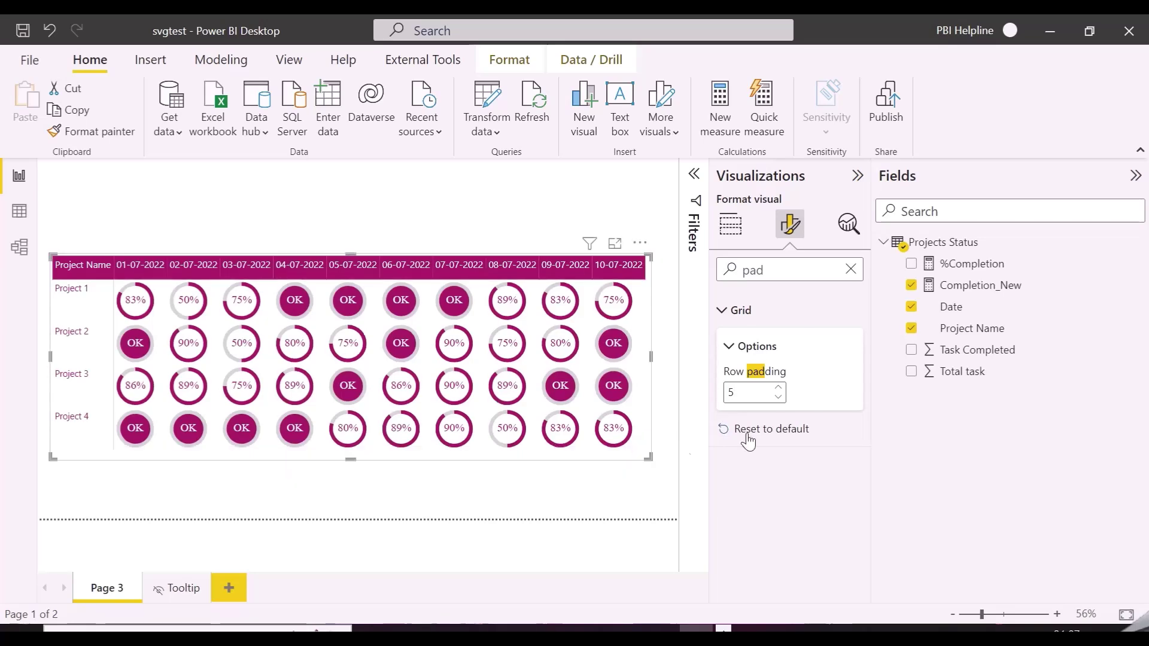
pyautogui.doubleClick(790, 269)
# On Page 3, set the matrix tooltip to the report page 'Tooltip'.
pyautogui.write('image')
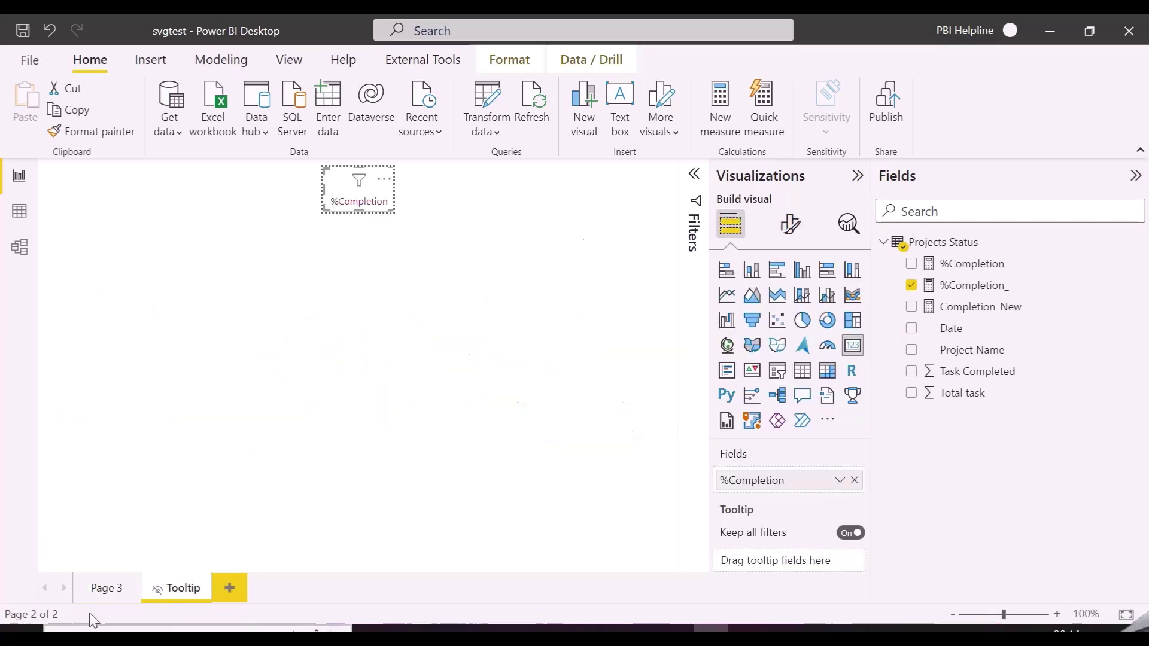
pyautogui.click(105, 588)
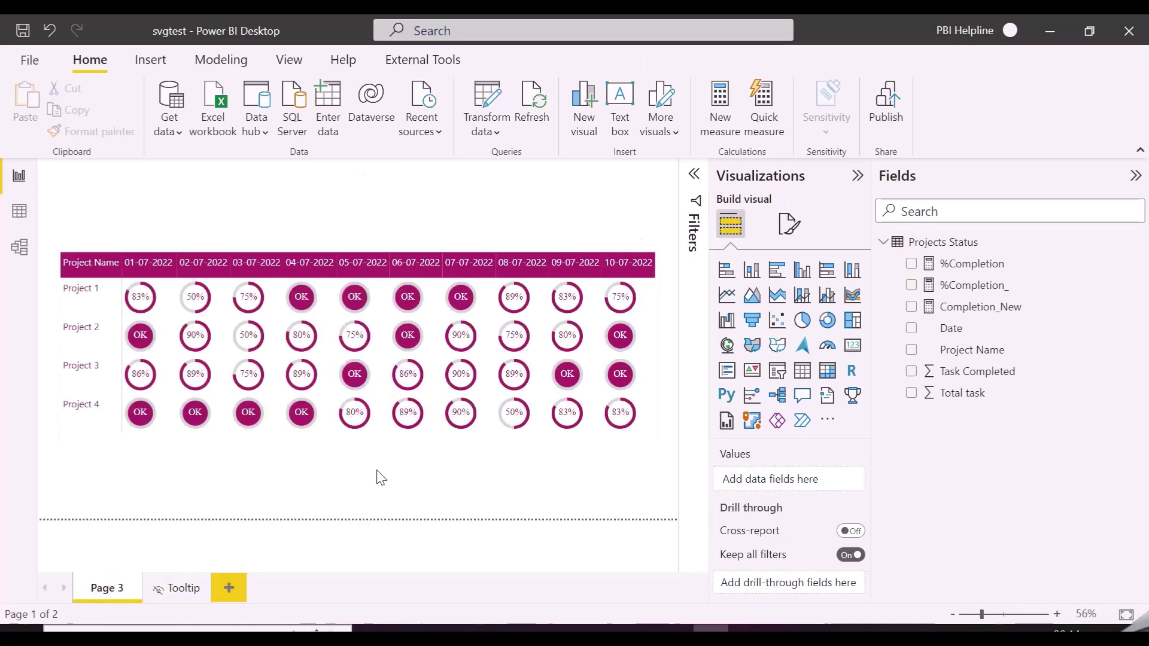
pyautogui.click(410, 440)
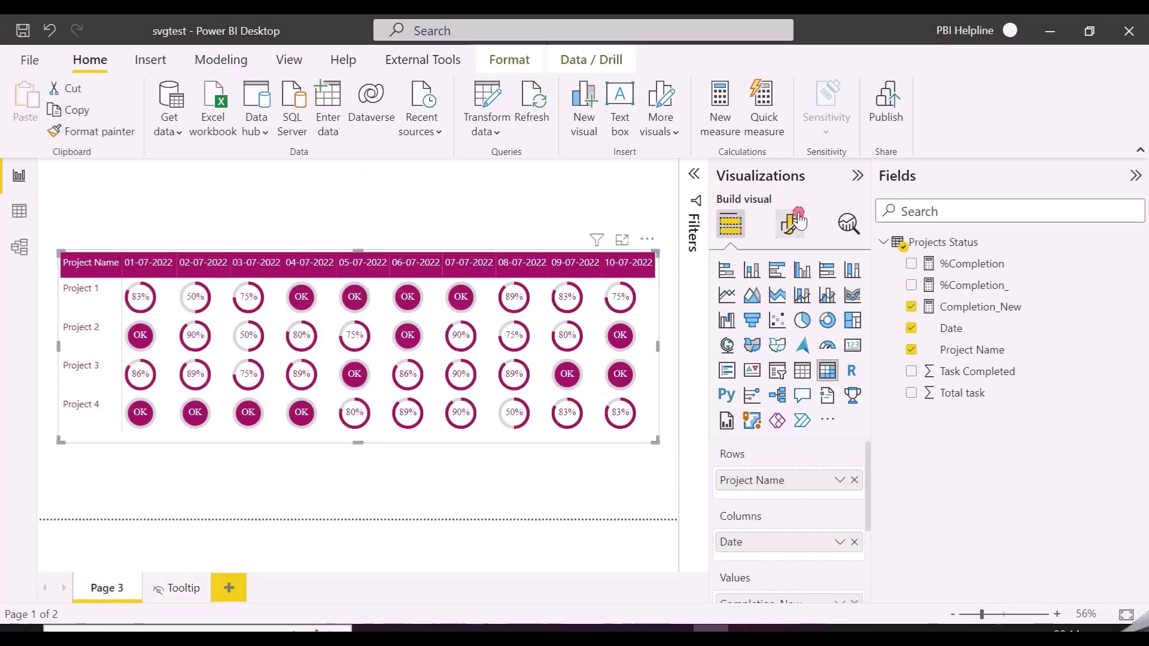
pyautogui.click(790, 224)
pyautogui.click(778, 270)
pyautogui.write('tool')
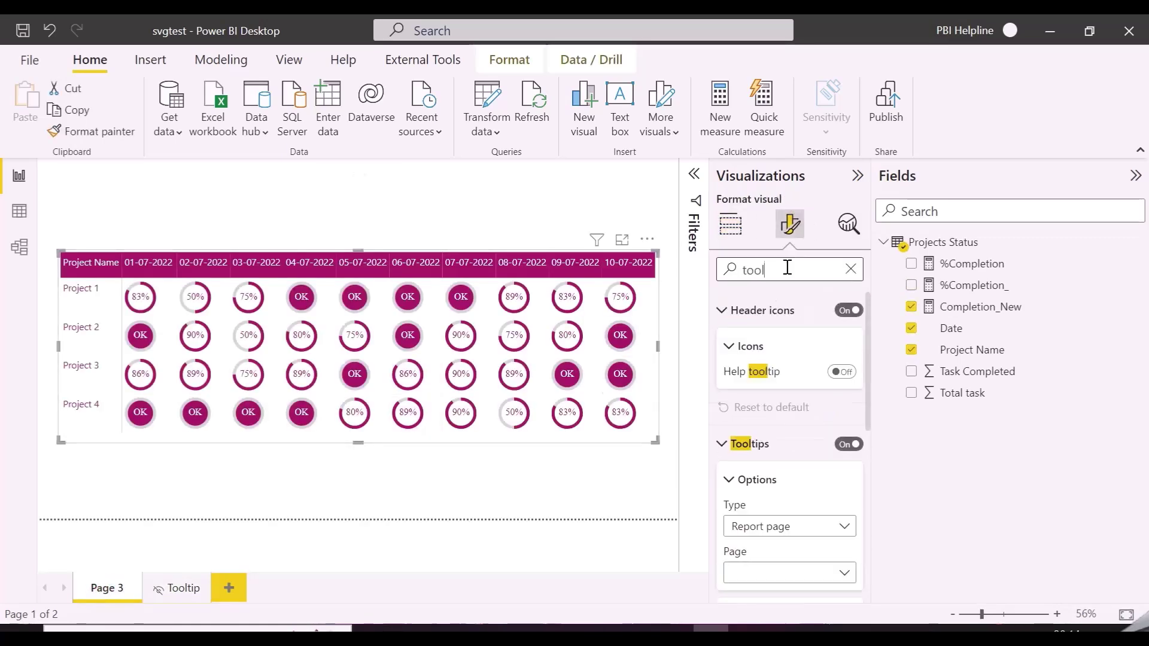
pyautogui.click(778, 577)
pyautogui.click(771, 549)
# Check that matrix cells show their %Completion tooltip, then collapse the Visualizations pane.
pyautogui.click(350, 521)
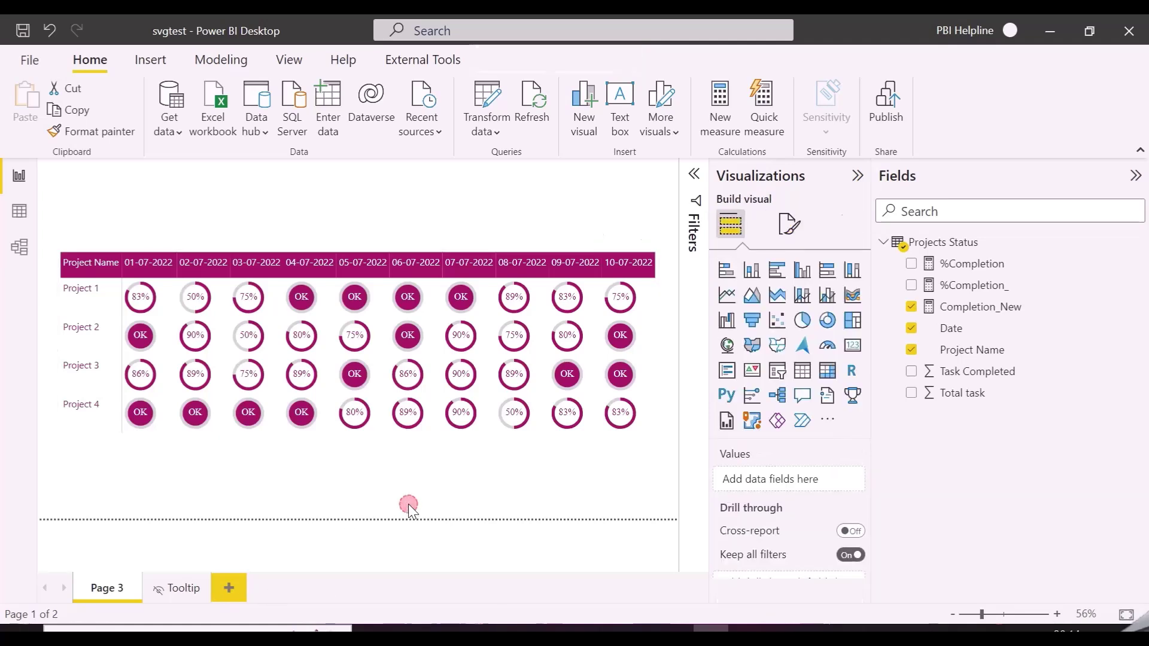
pyautogui.moveTo(467, 417)
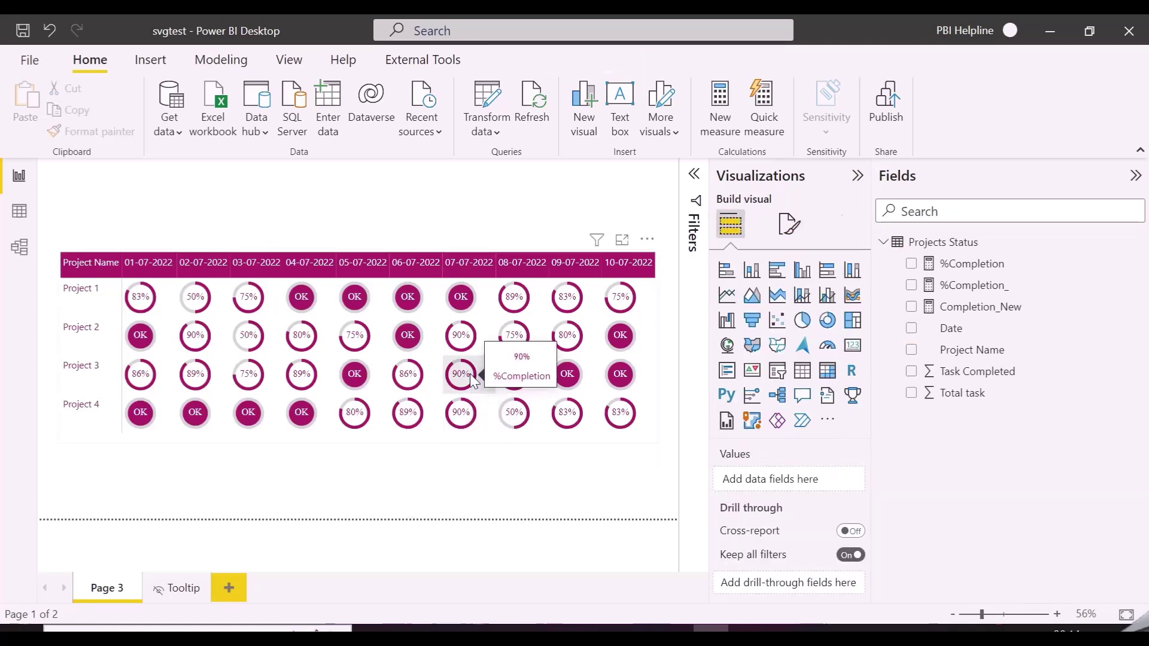
pyautogui.moveTo(461, 347)
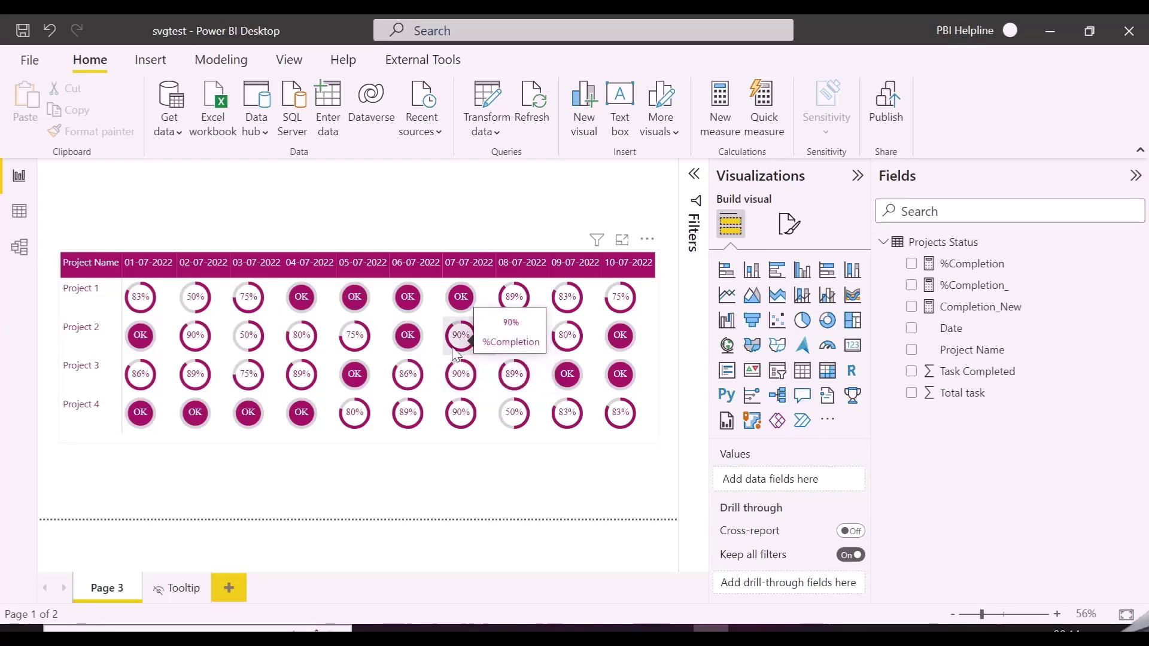
pyautogui.moveTo(417, 383)
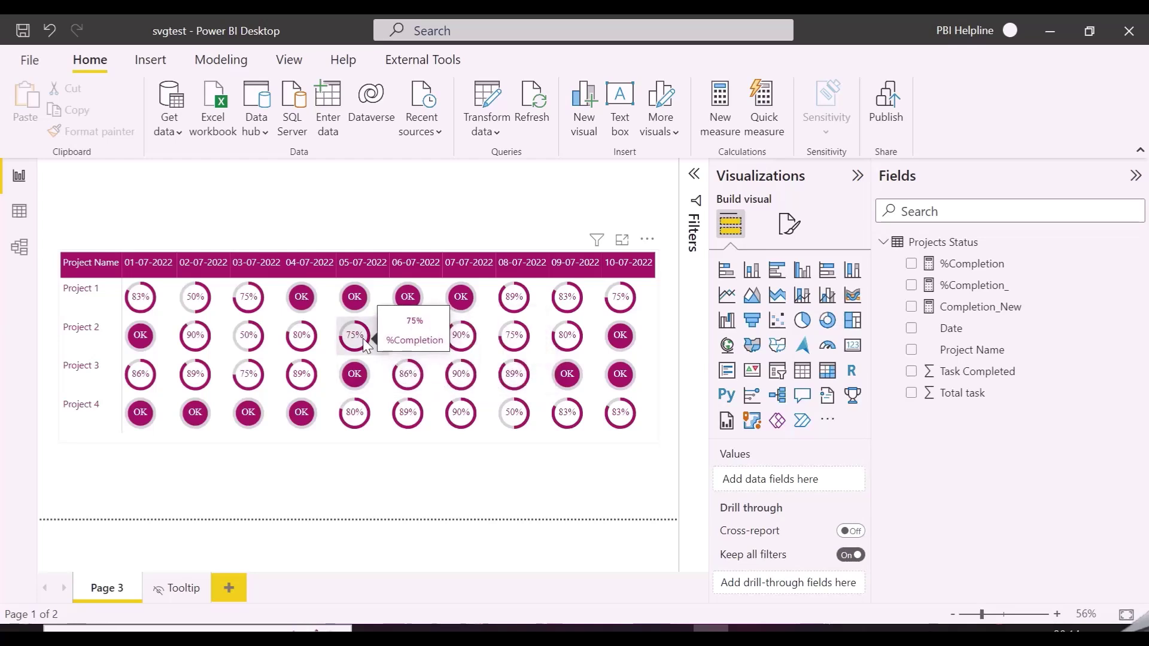
pyautogui.moveTo(294, 328)
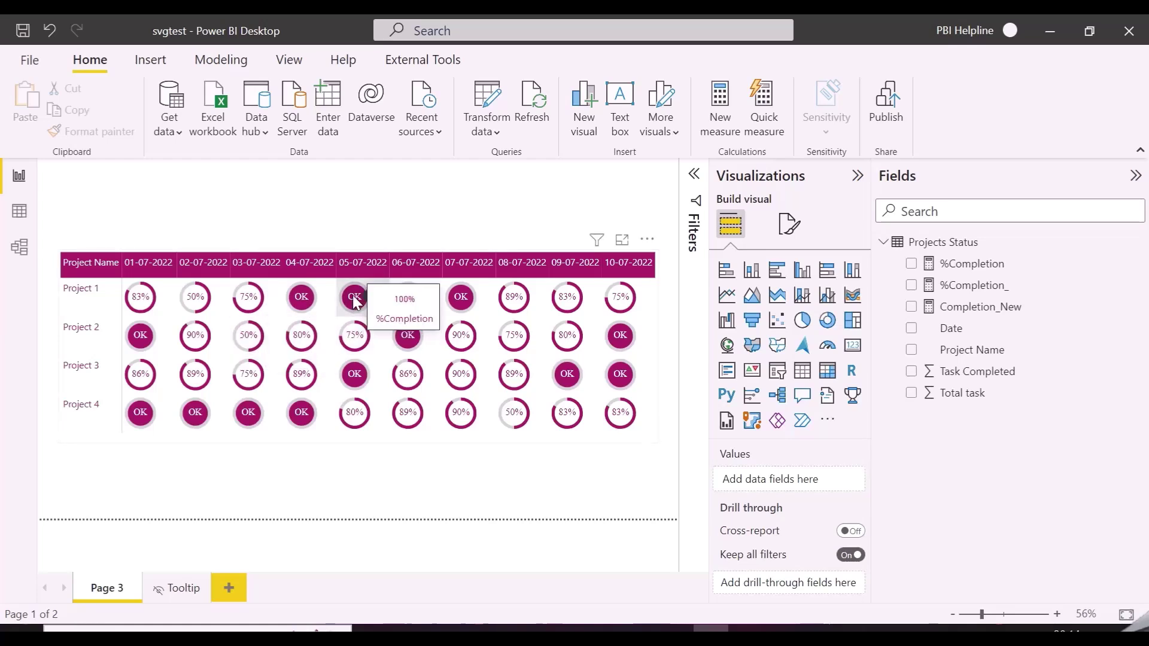
pyautogui.moveTo(534, 446)
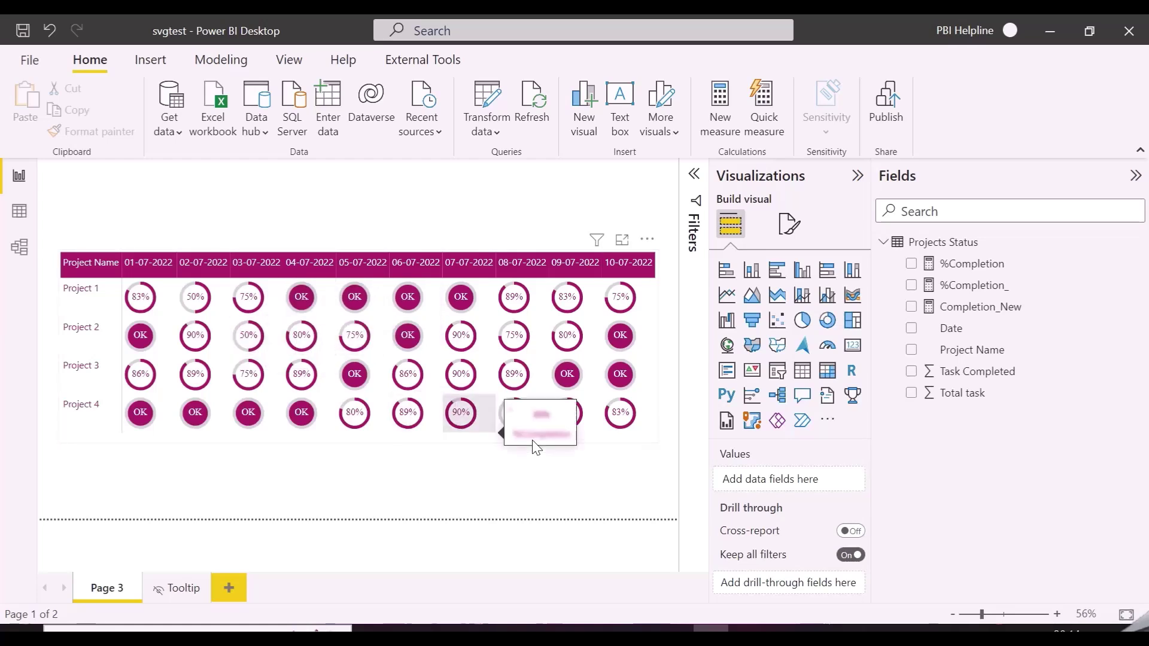
pyautogui.click(859, 175)
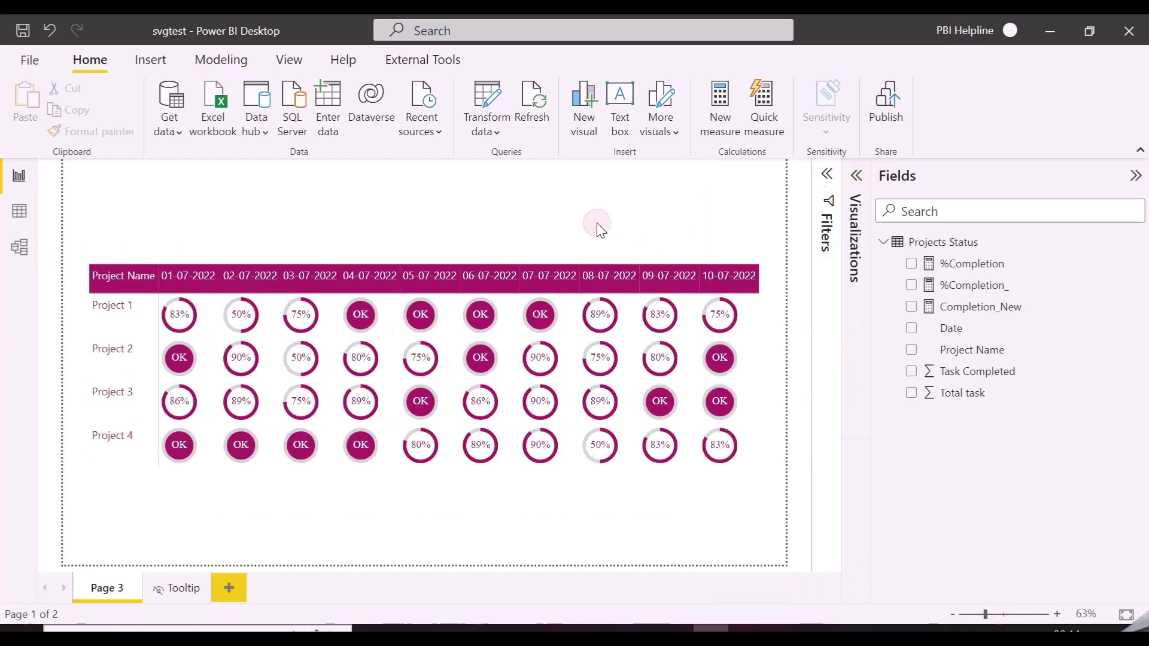